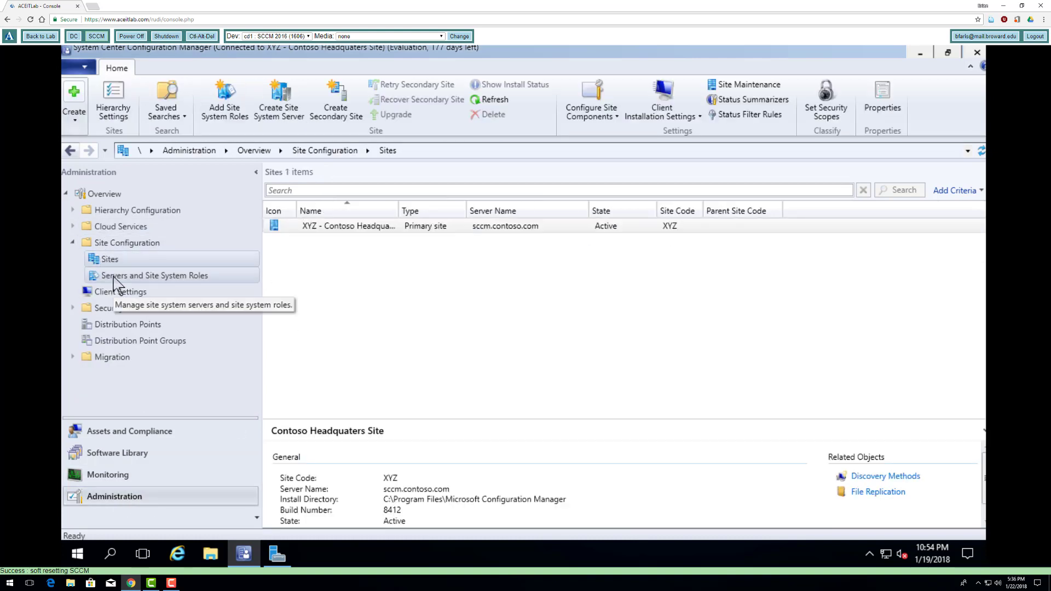
# Remove the Fallback status point role from the sccm.contoso.com site system server.
pyautogui.click(115, 277)
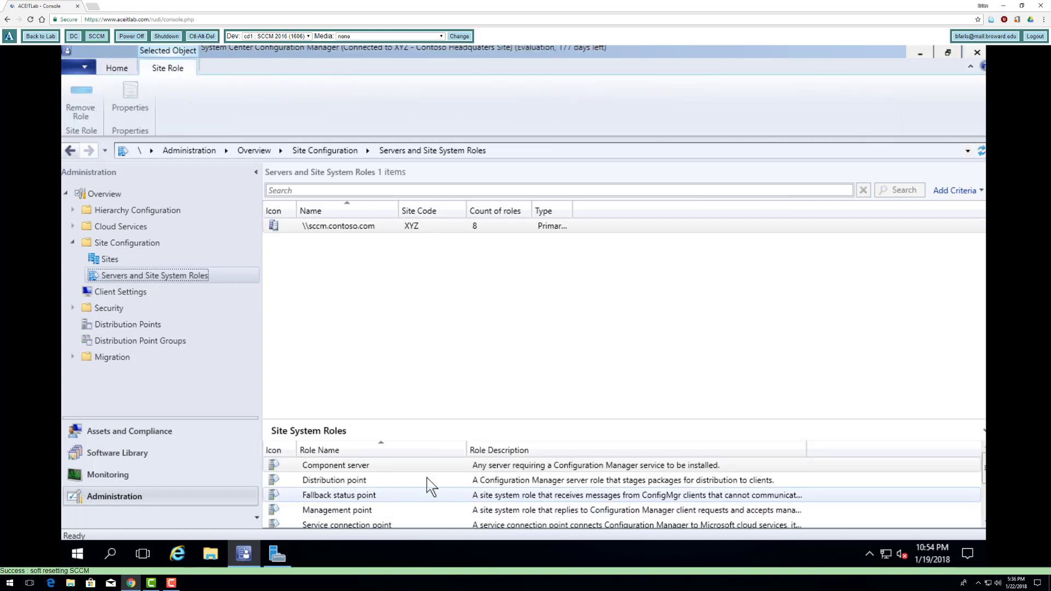
pyautogui.rightClick(348, 495)
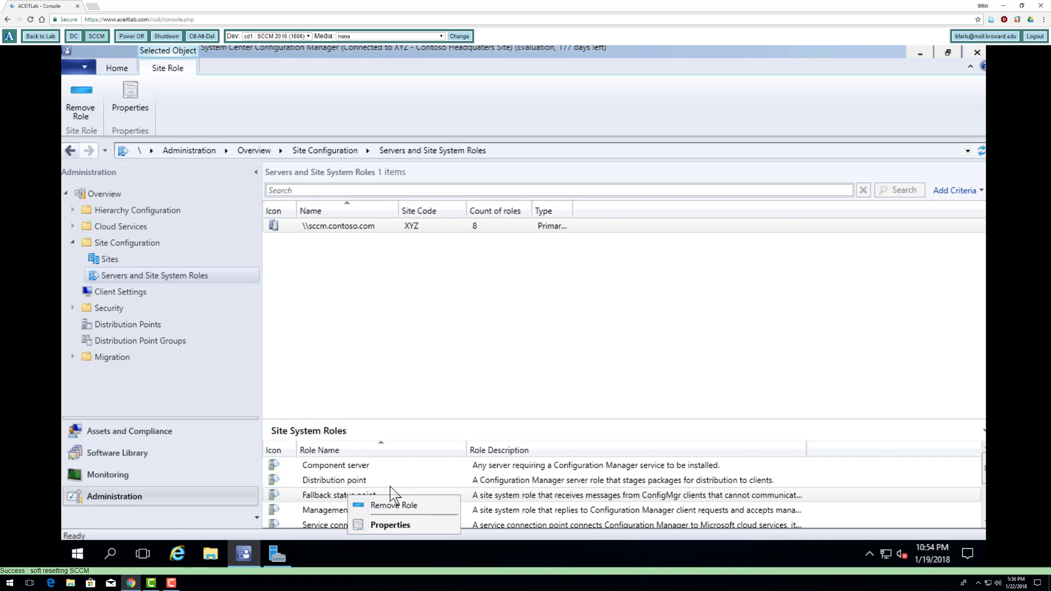
pyautogui.click(395, 505)
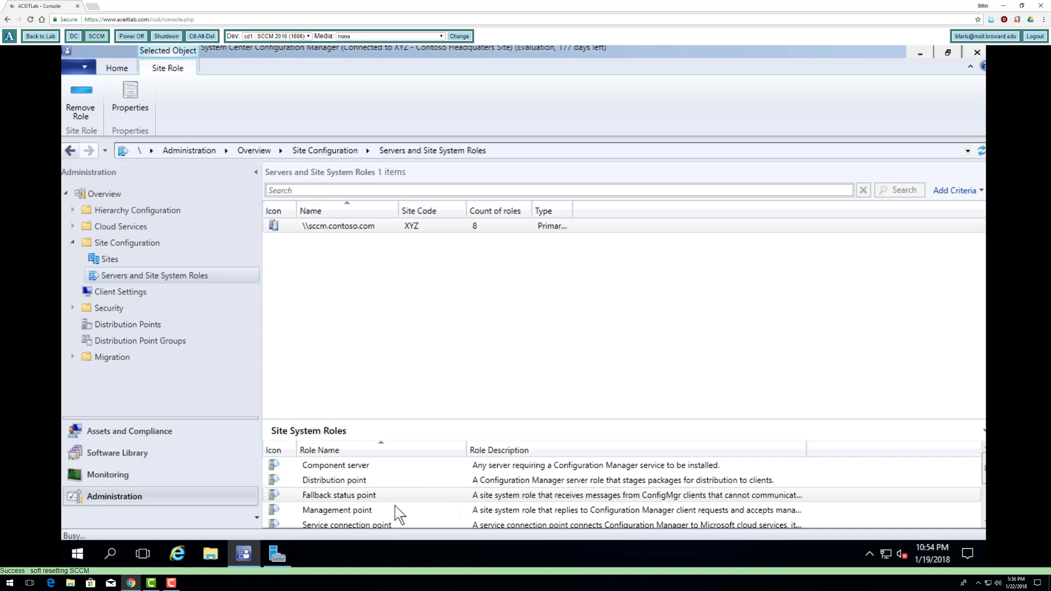
pyautogui.click(584, 350)
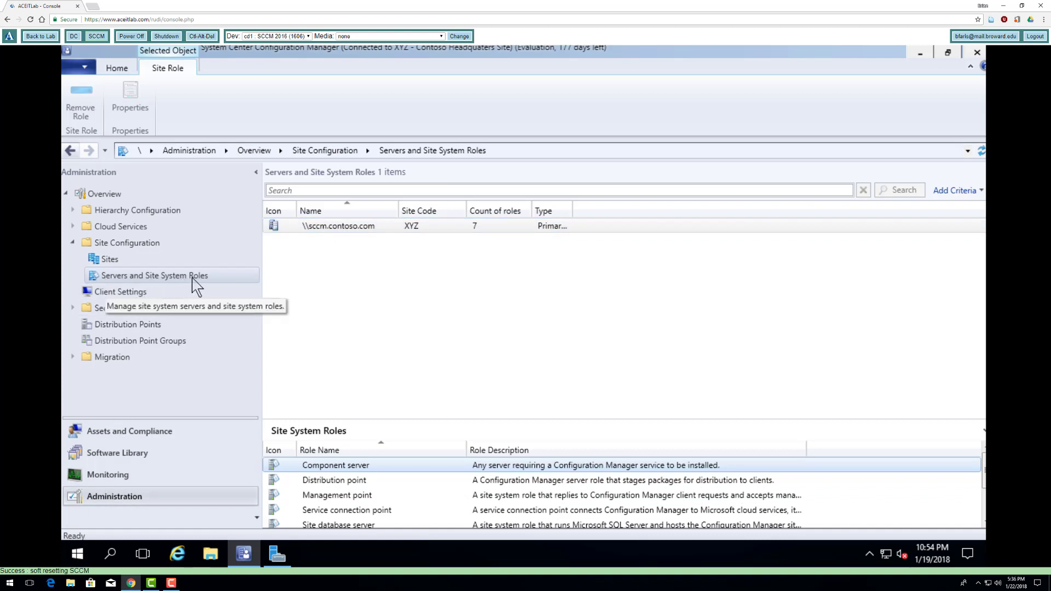
# Start adding site system roles to sccm.contoso.com, using the existing contoso\administrator account as the installation account.
pyautogui.click(338, 225)
pyautogui.rightClick(339, 230)
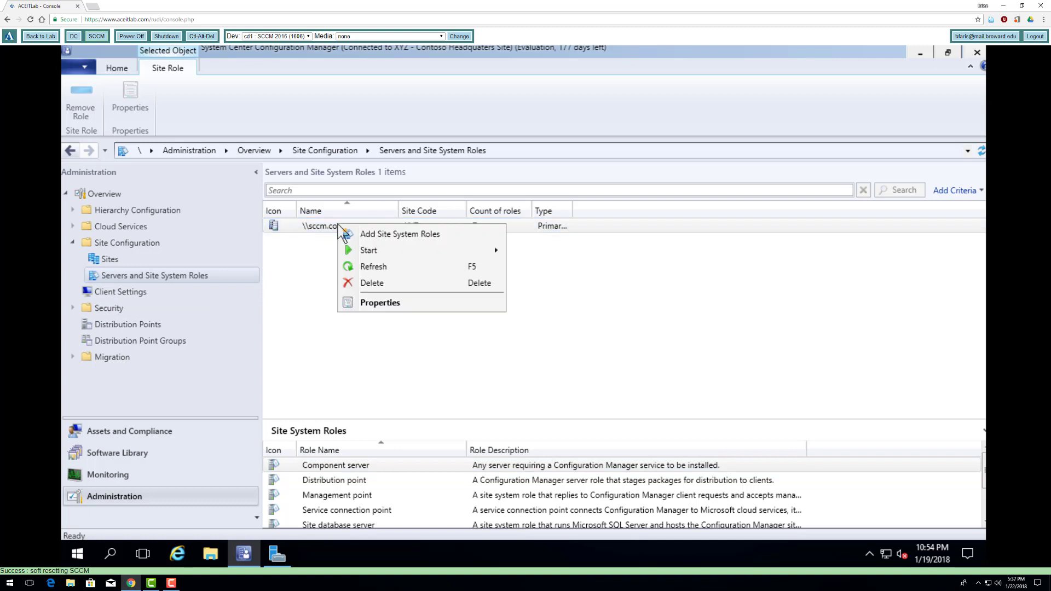
pyautogui.click(390, 234)
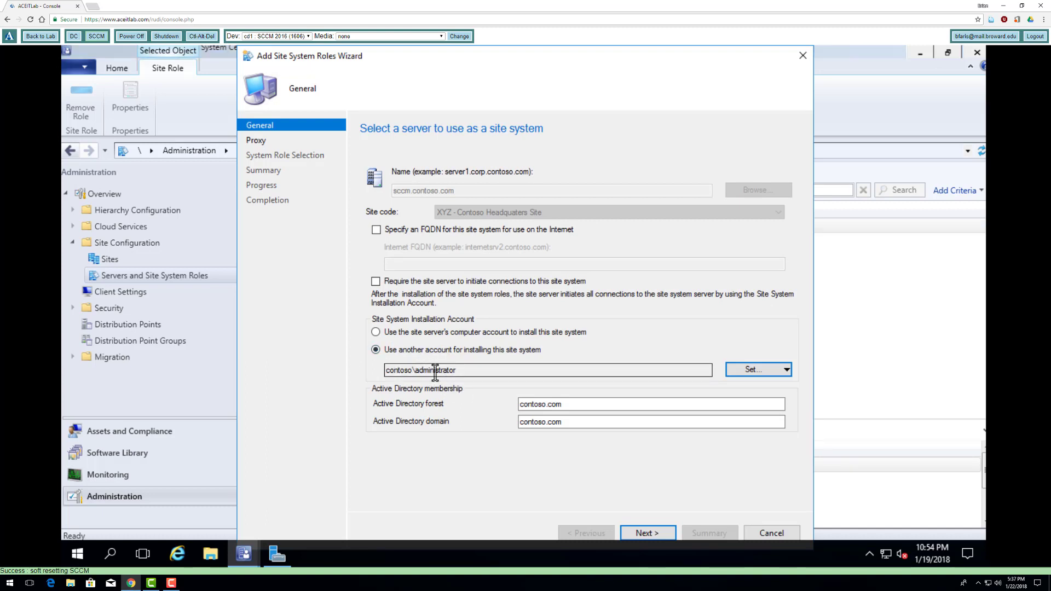
pyautogui.click(739, 372)
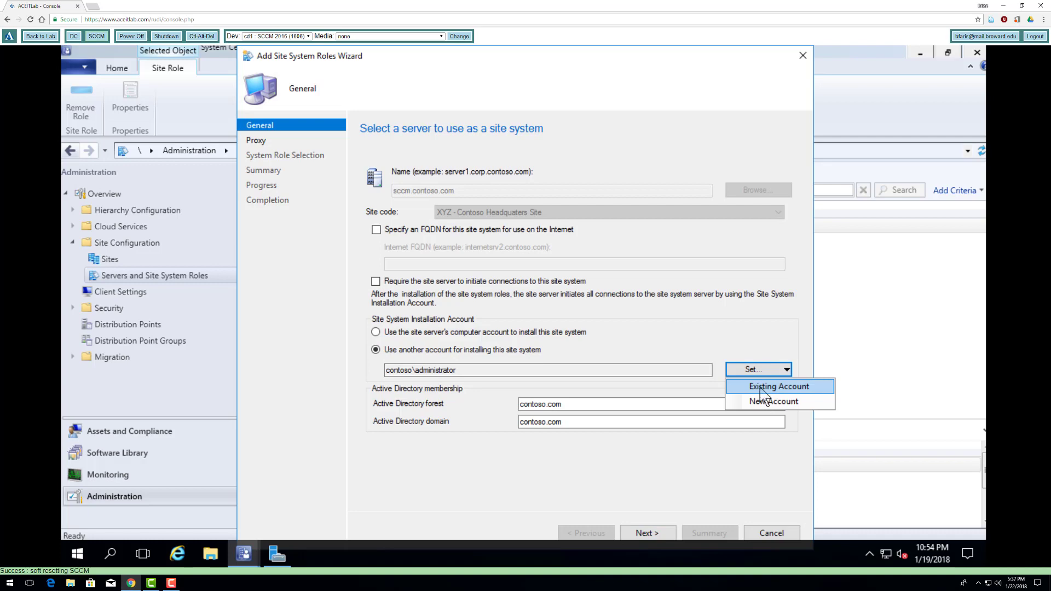
pyautogui.click(761, 387)
pyautogui.click(385, 251)
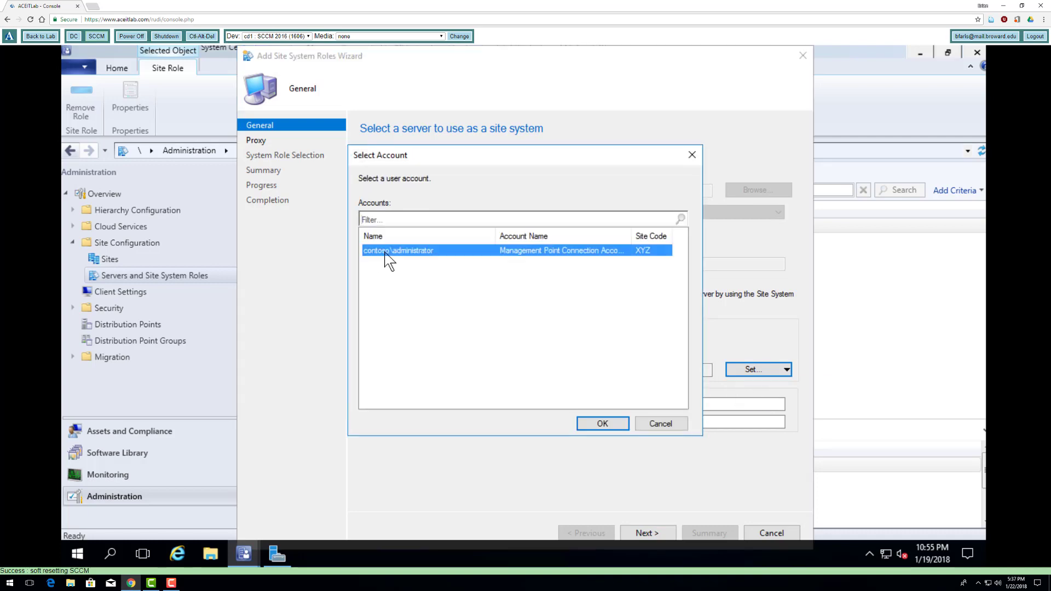
pyautogui.click(596, 425)
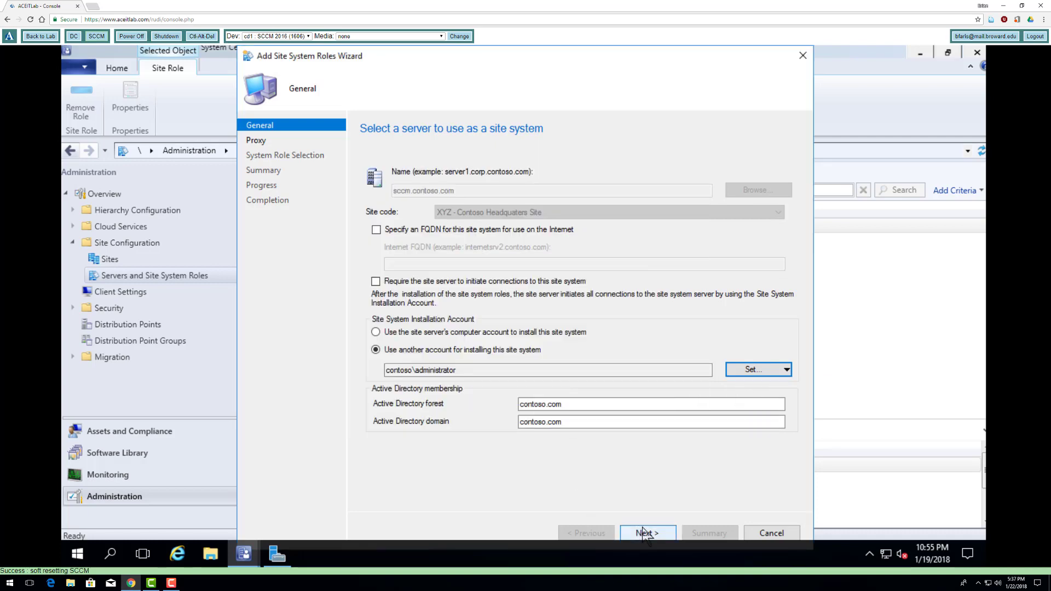
# Add the Fallback status point role with no proxy server and the default state message settings, and complete the wizard.
pyautogui.click(643, 534)
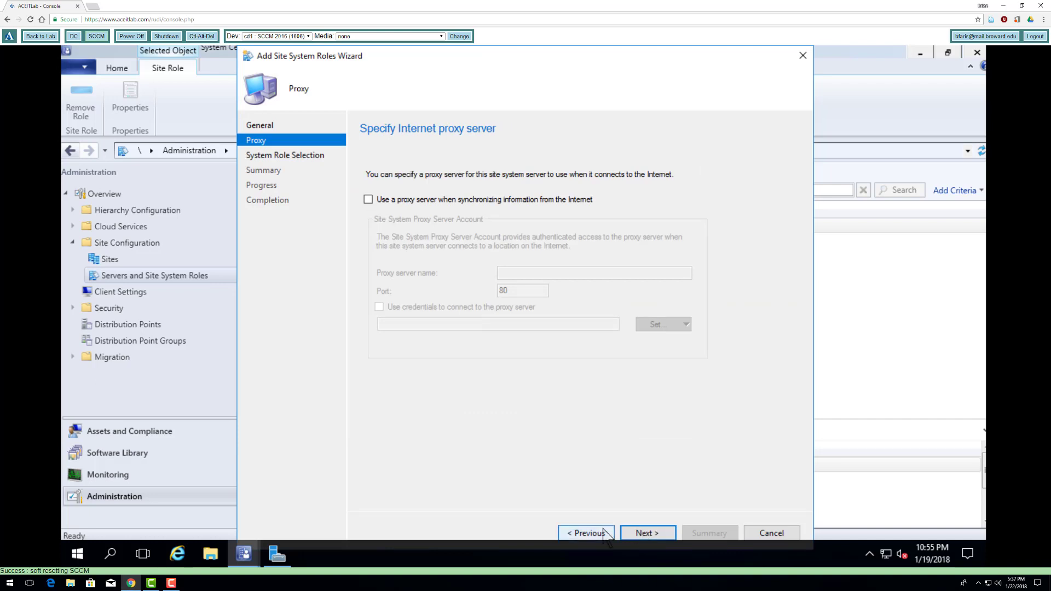
pyautogui.click(641, 534)
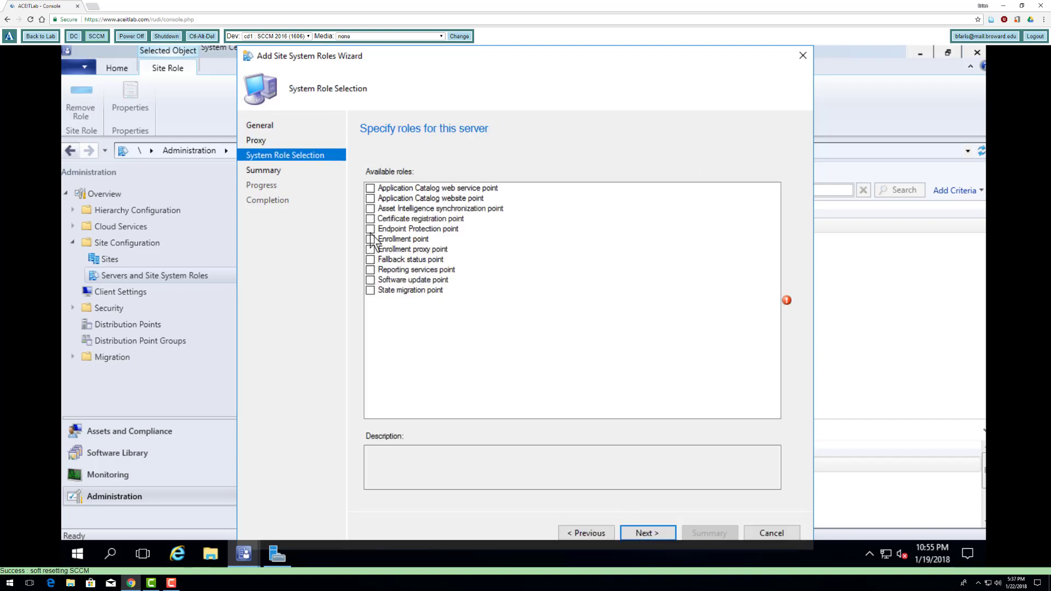
pyautogui.click(371, 260)
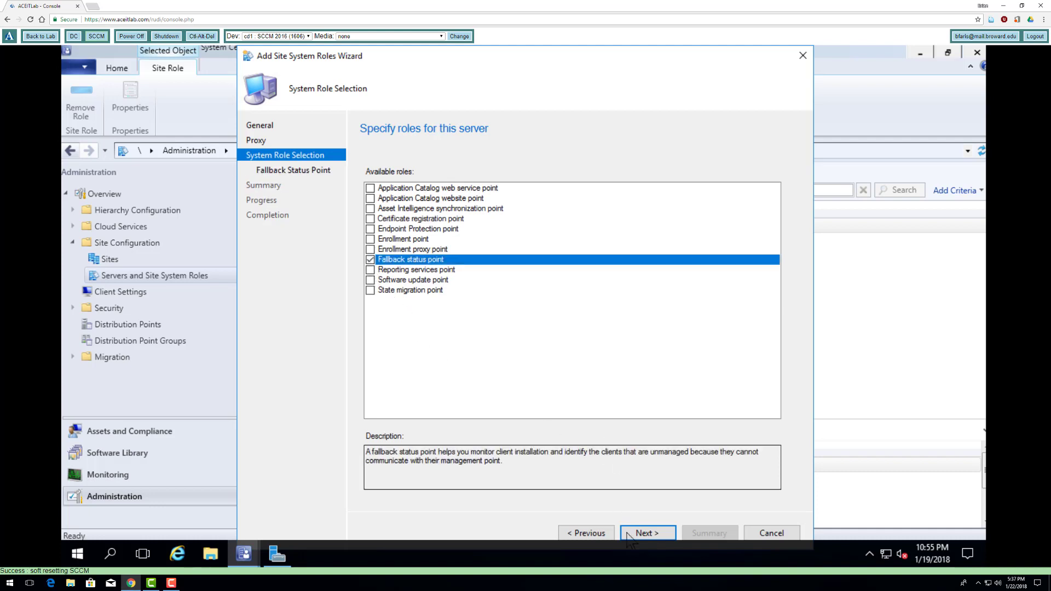
pyautogui.click(647, 534)
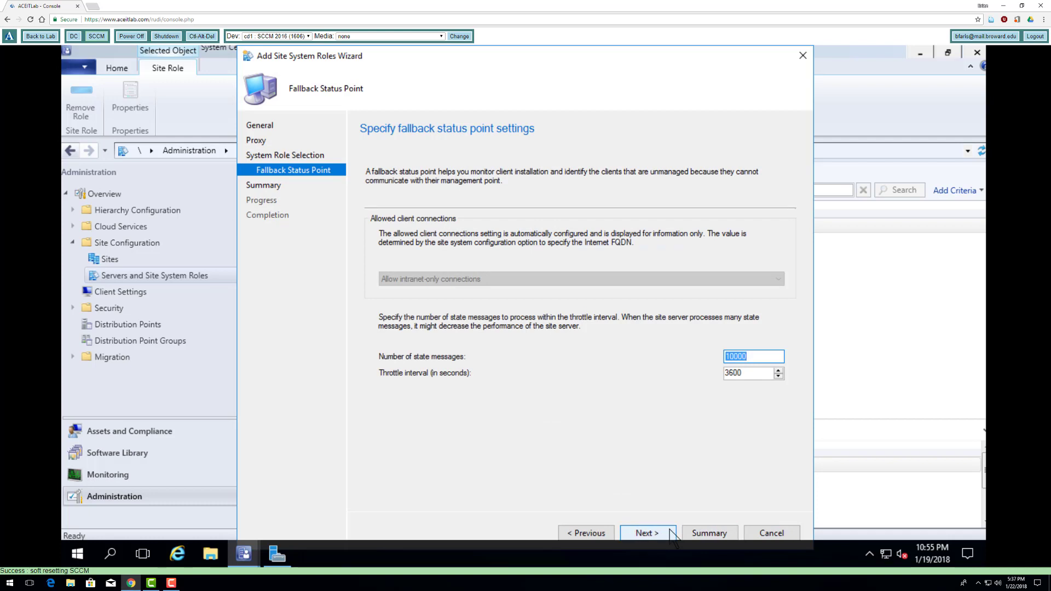
pyautogui.click(670, 534)
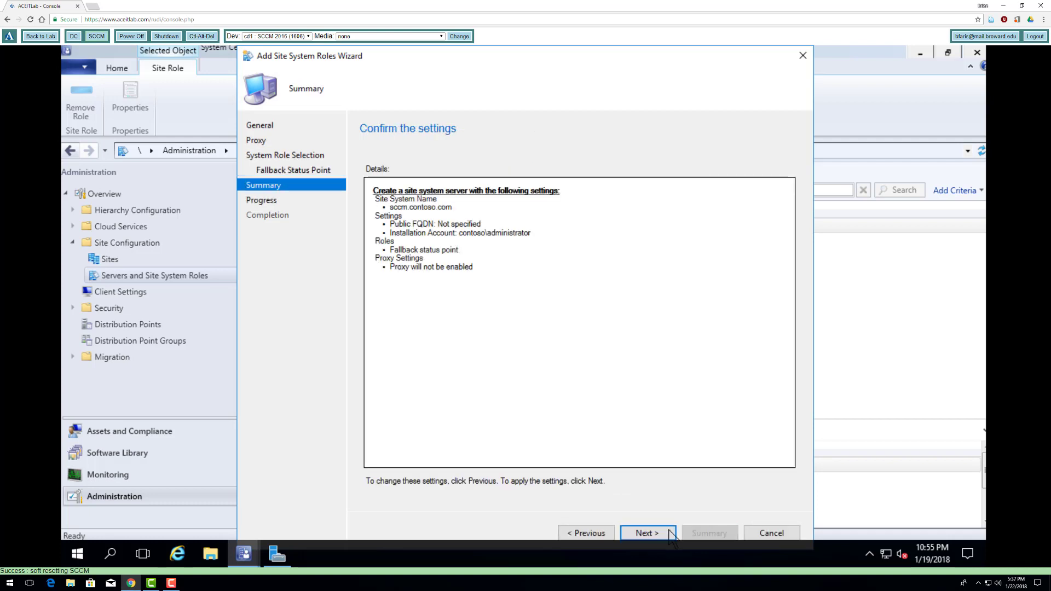
pyautogui.click(670, 533)
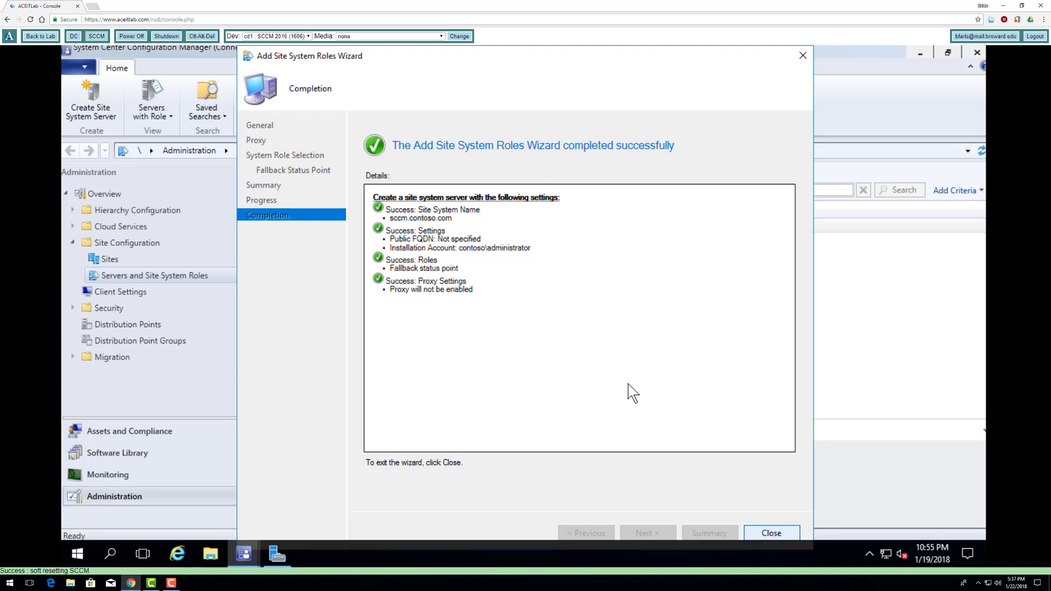
pyautogui.press('Return')
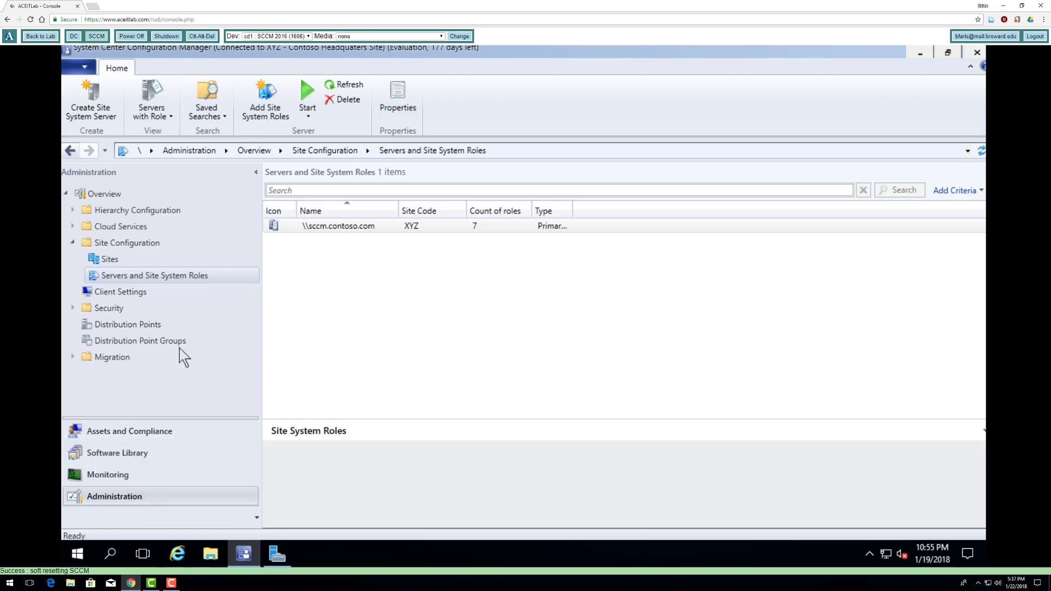
# View the network access account settings of the Software Distribution component for the XYZ site.
pyautogui.click(94, 259)
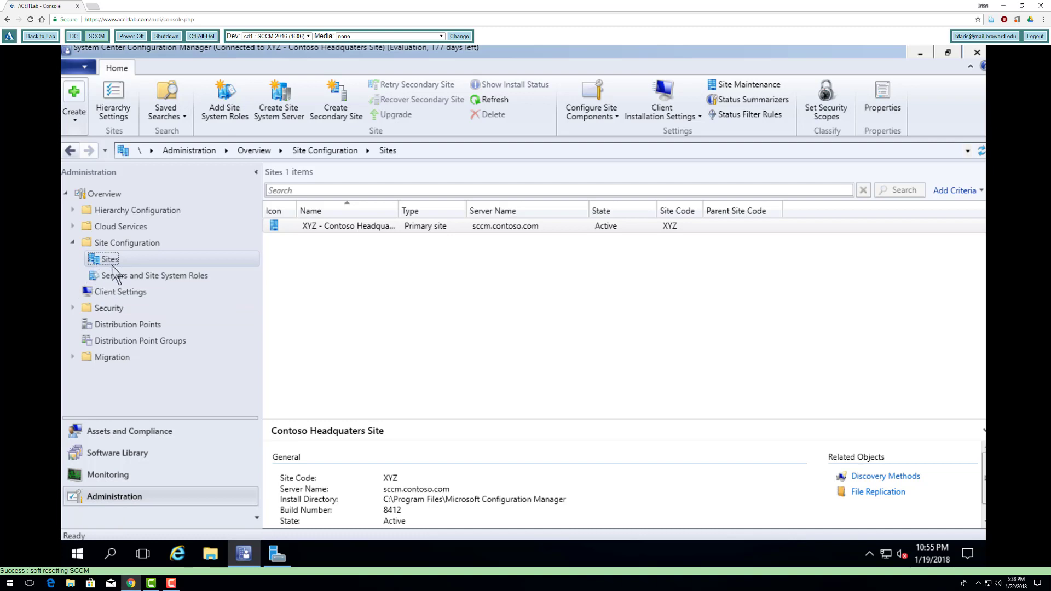
pyautogui.click(600, 117)
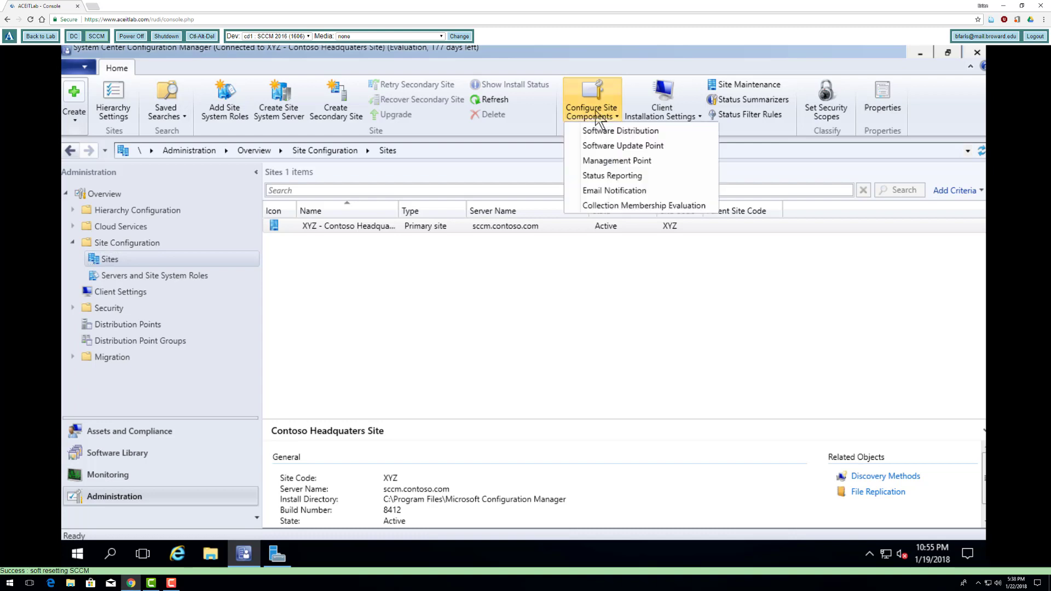
pyautogui.click(596, 136)
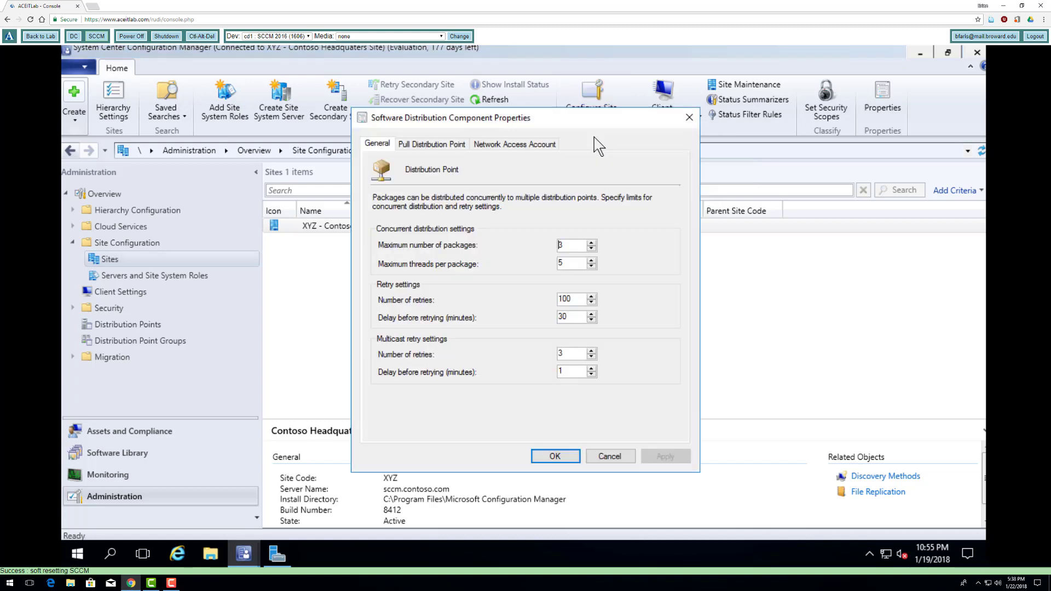
pyautogui.click(495, 144)
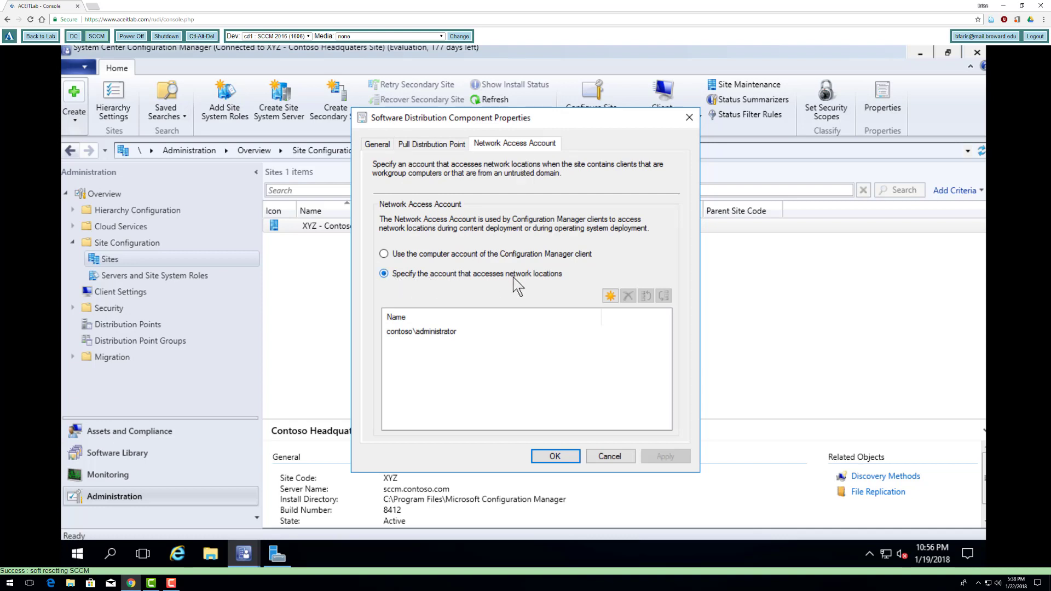
pyautogui.click(610, 296)
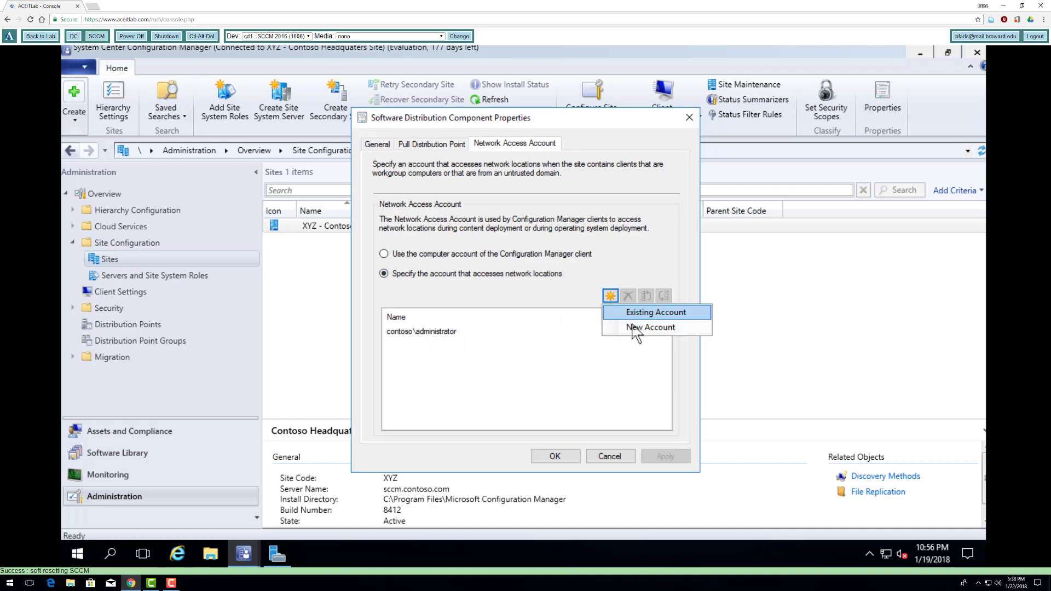
pyautogui.click(635, 312)
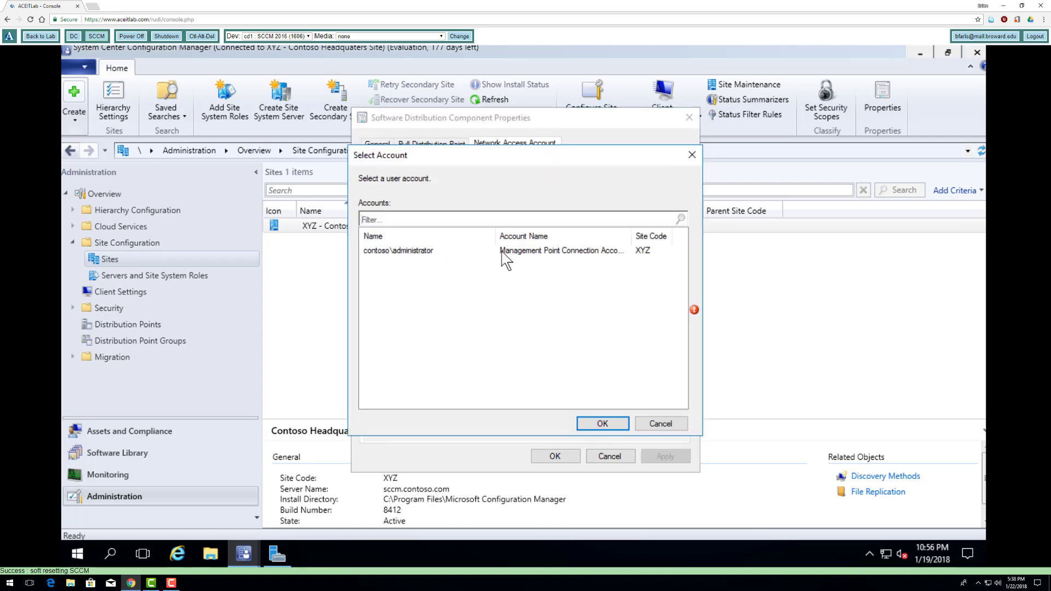
pyautogui.click(612, 424)
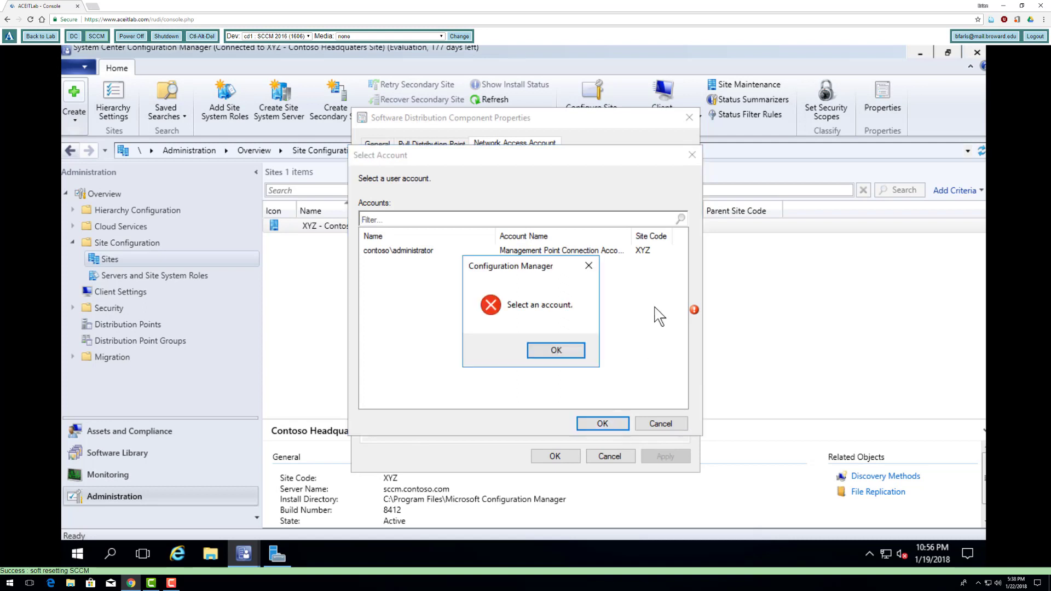
pyautogui.click(574, 353)
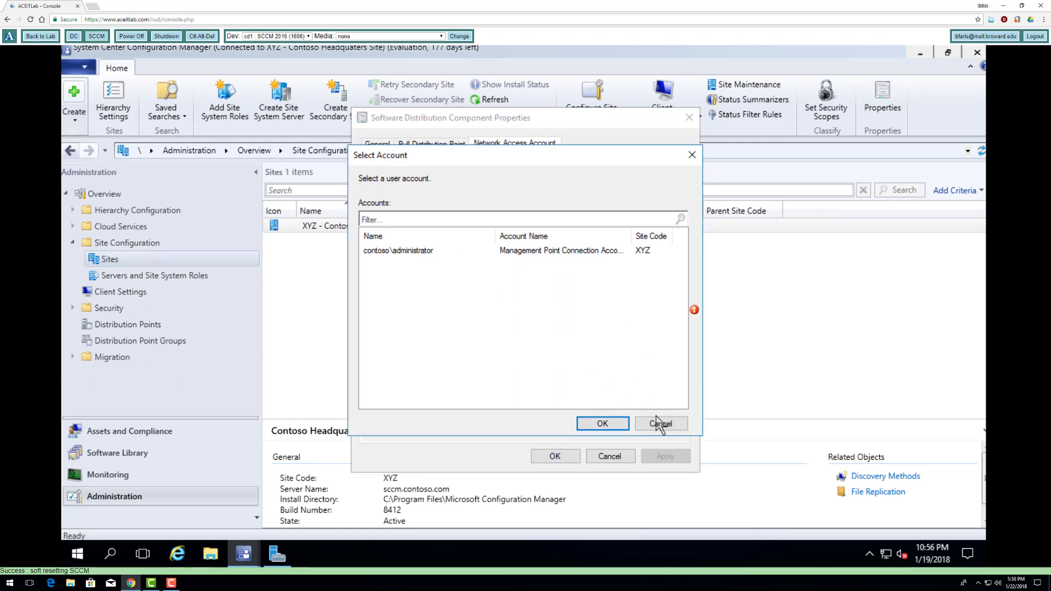
pyautogui.click(660, 423)
pyautogui.click(610, 296)
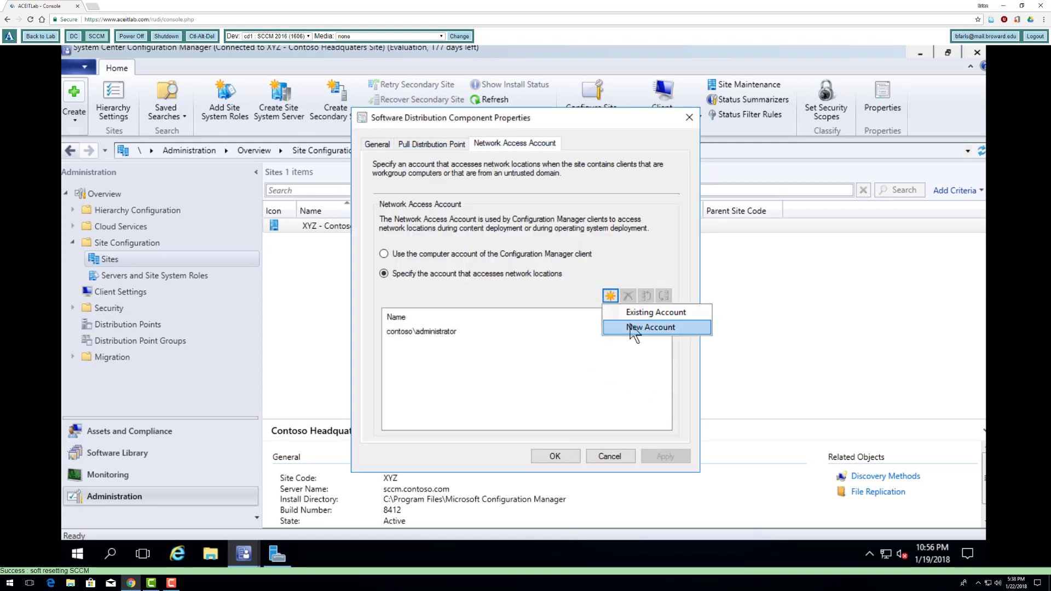
pyautogui.click(634, 328)
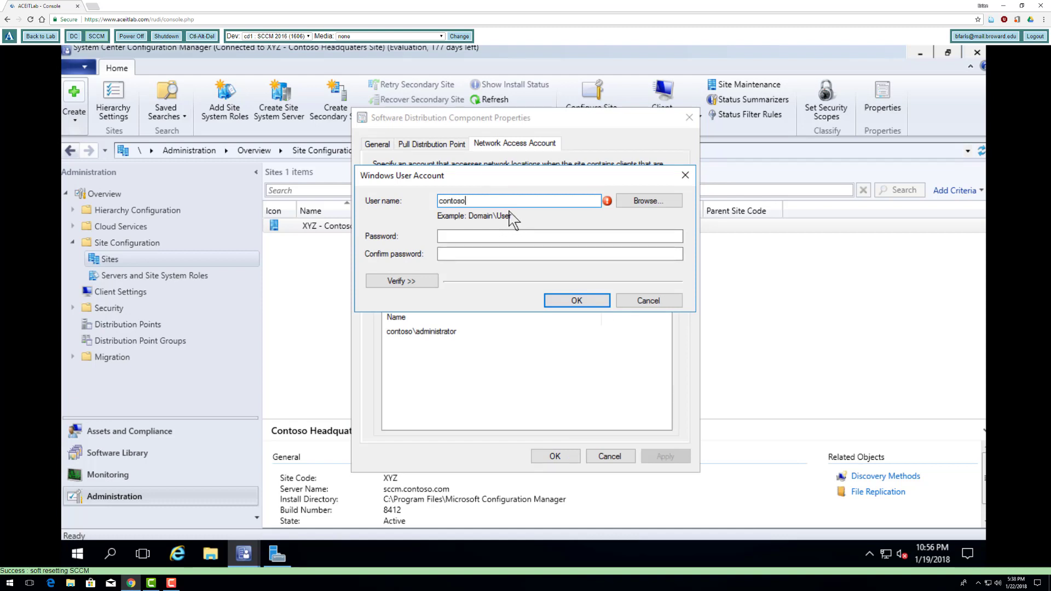
pyautogui.write('contoso\\administrator')
pyautogui.press('Tab')
pyautogui.press('Tab')
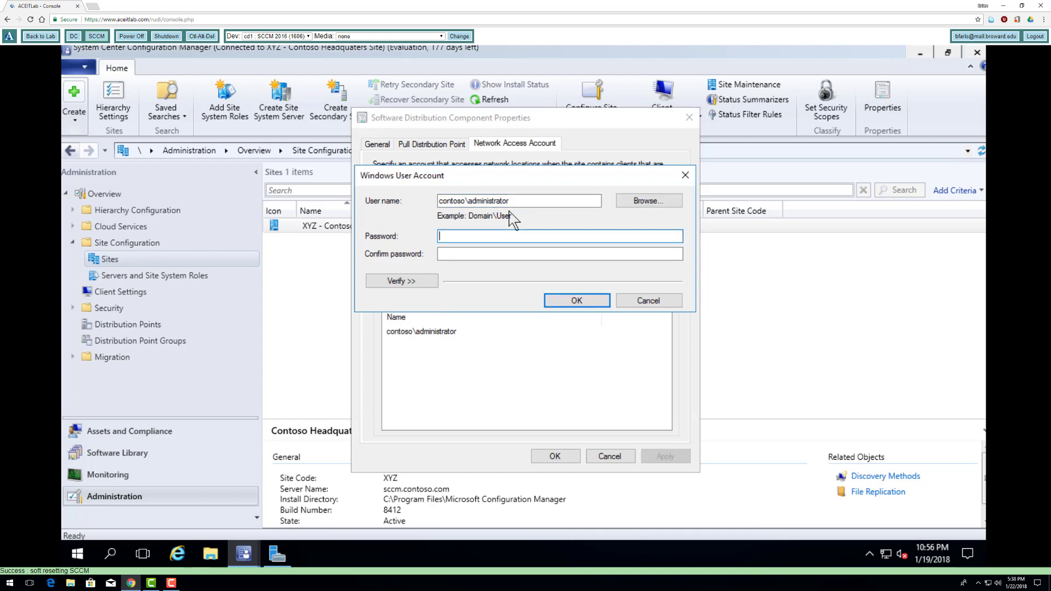
pyautogui.click(640, 301)
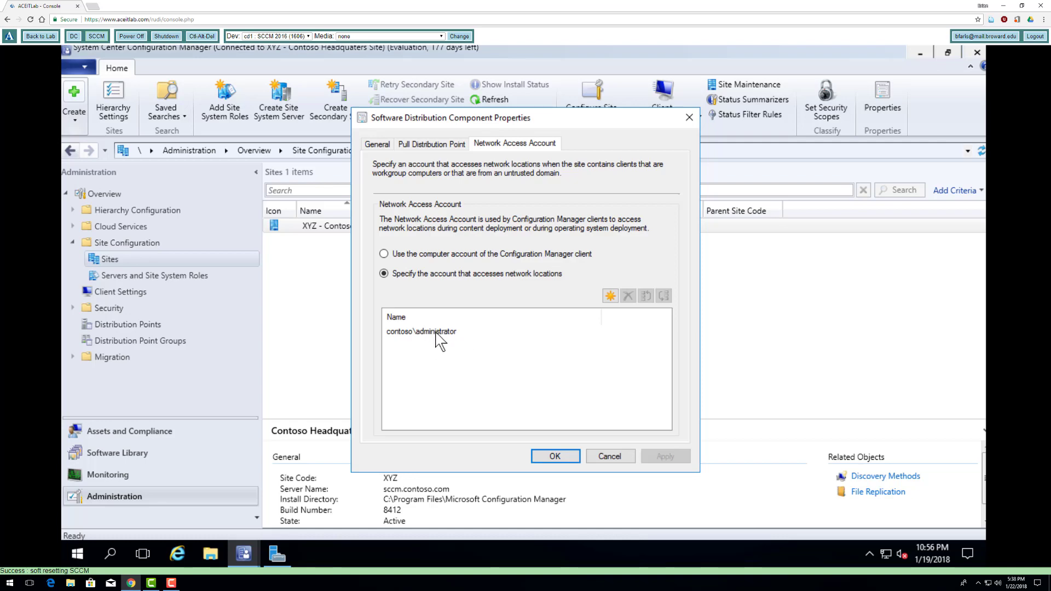
pyautogui.click(555, 457)
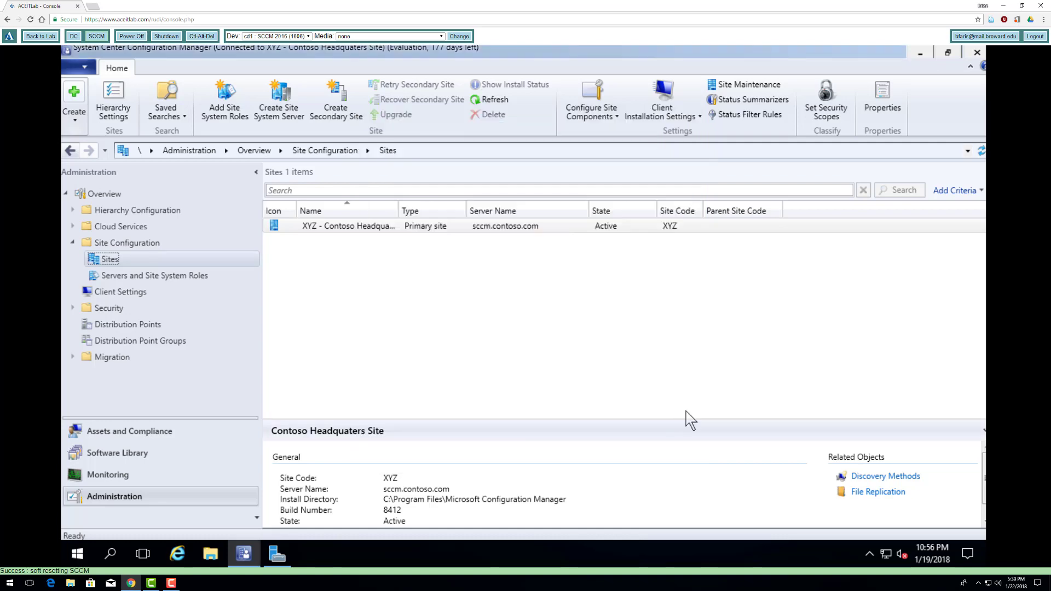
# Enable automatic site-wide client push installation for the XYZ site, including Configuration Manager site system servers, and always install on domain controllers.
pyautogui.click(673, 117)
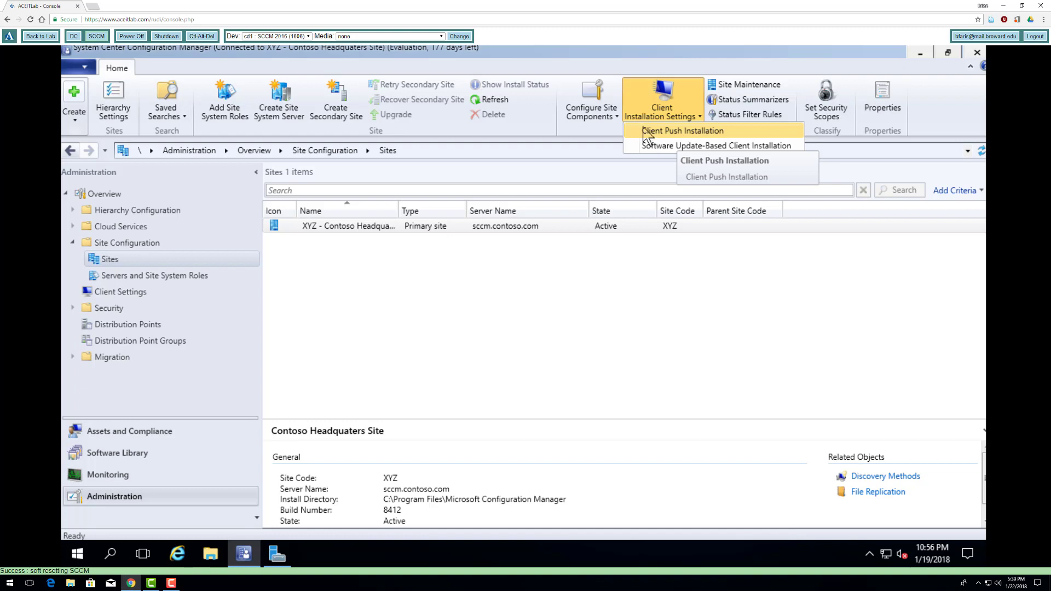
pyautogui.click(709, 131)
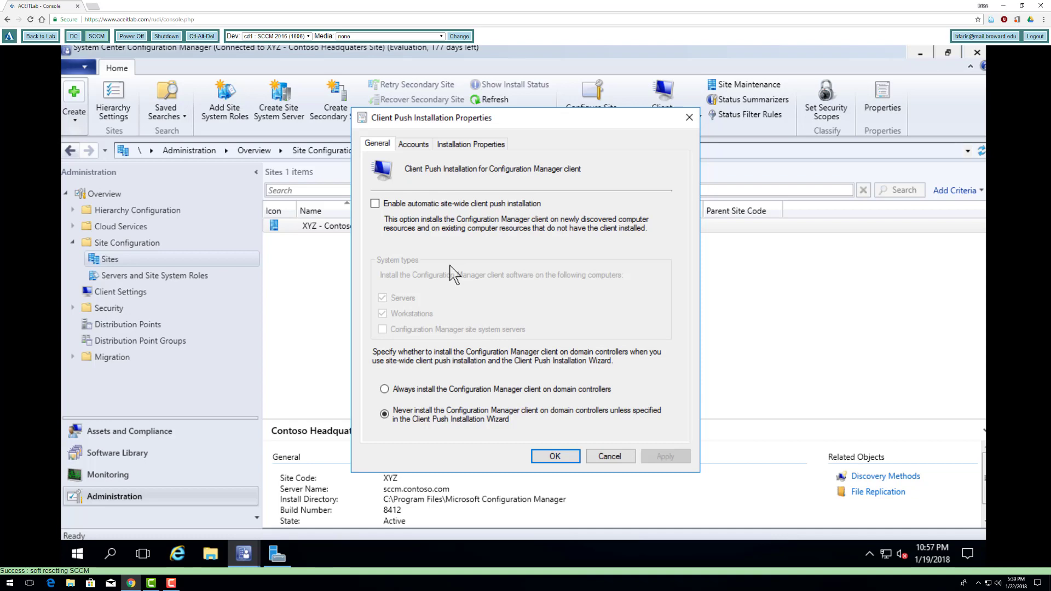
pyautogui.click(385, 390)
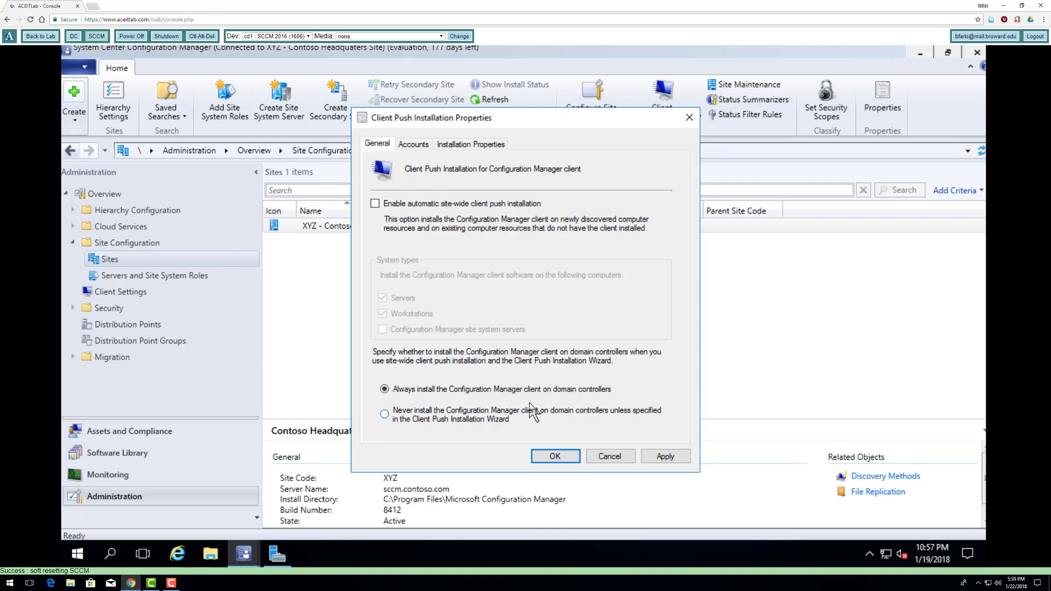
pyautogui.click(375, 203)
pyautogui.click(375, 204)
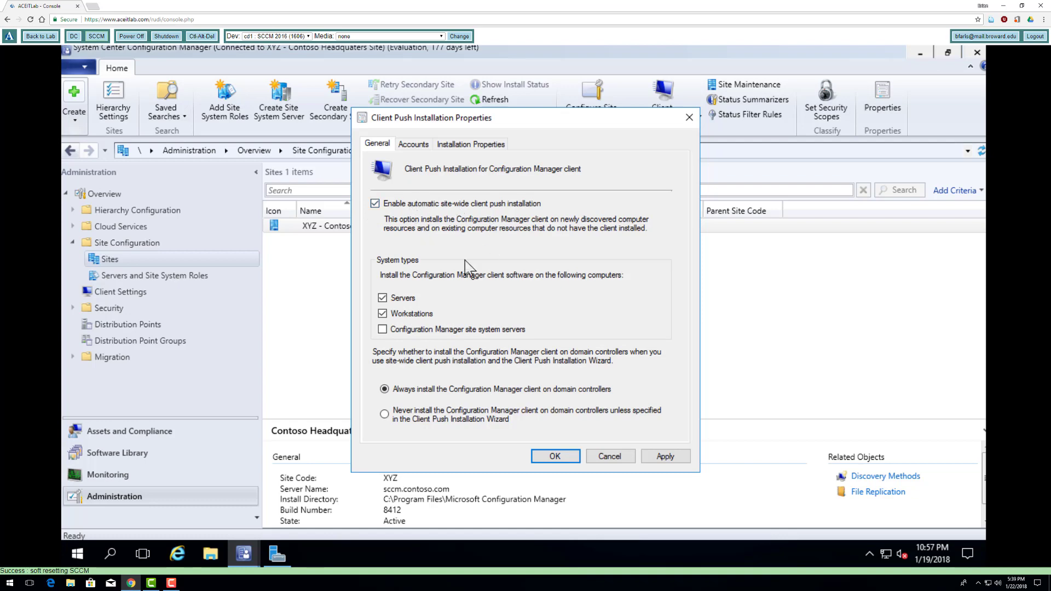
pyautogui.click(383, 330)
# Add the existing contoso\administrator account as a client push installation account, review the installation properties, and save the client push settings.
pyautogui.click(414, 144)
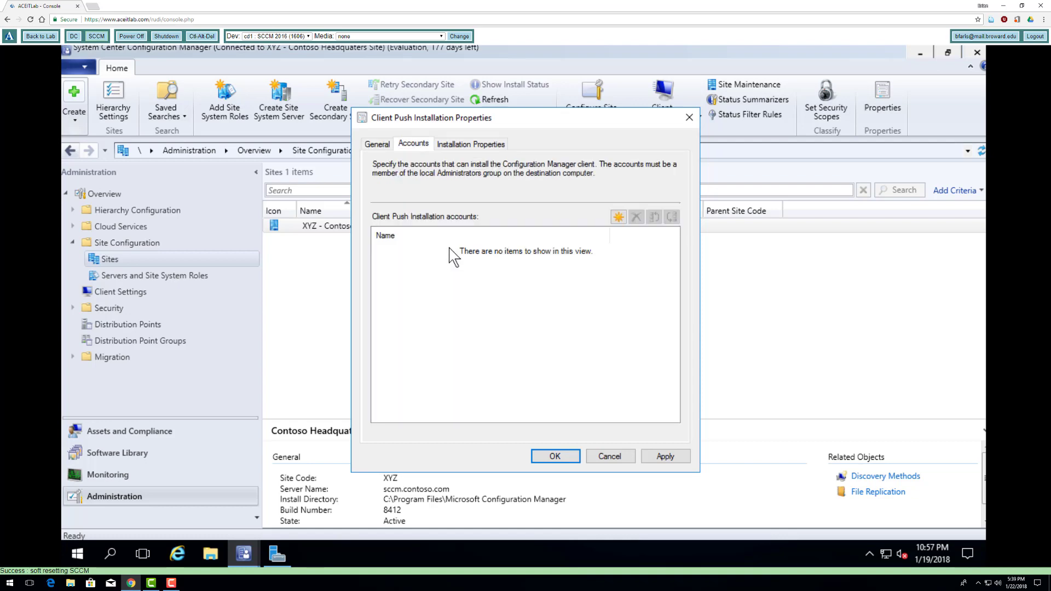
pyautogui.click(618, 217)
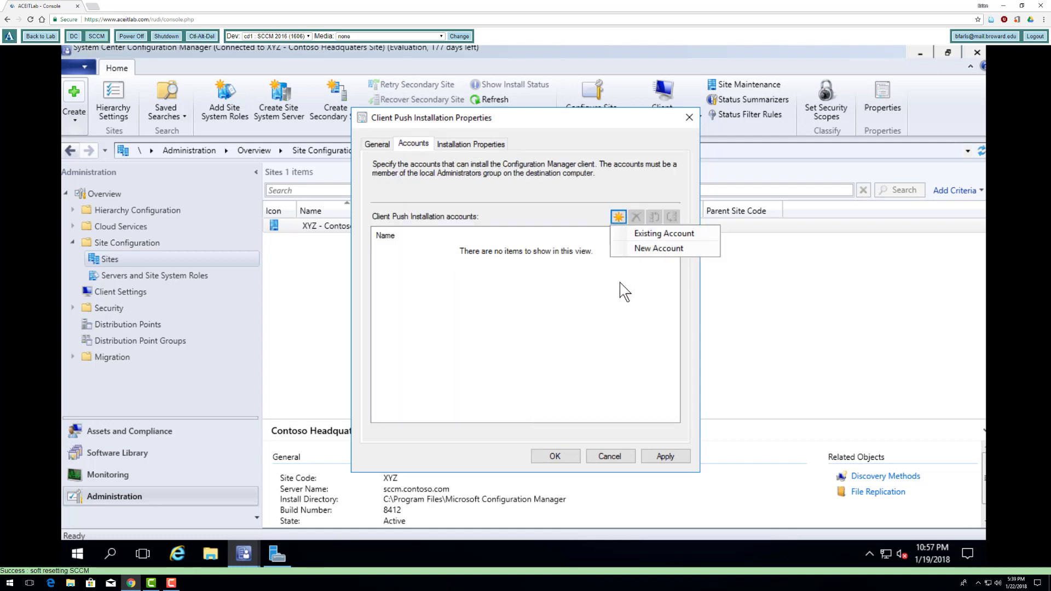
pyautogui.click(646, 226)
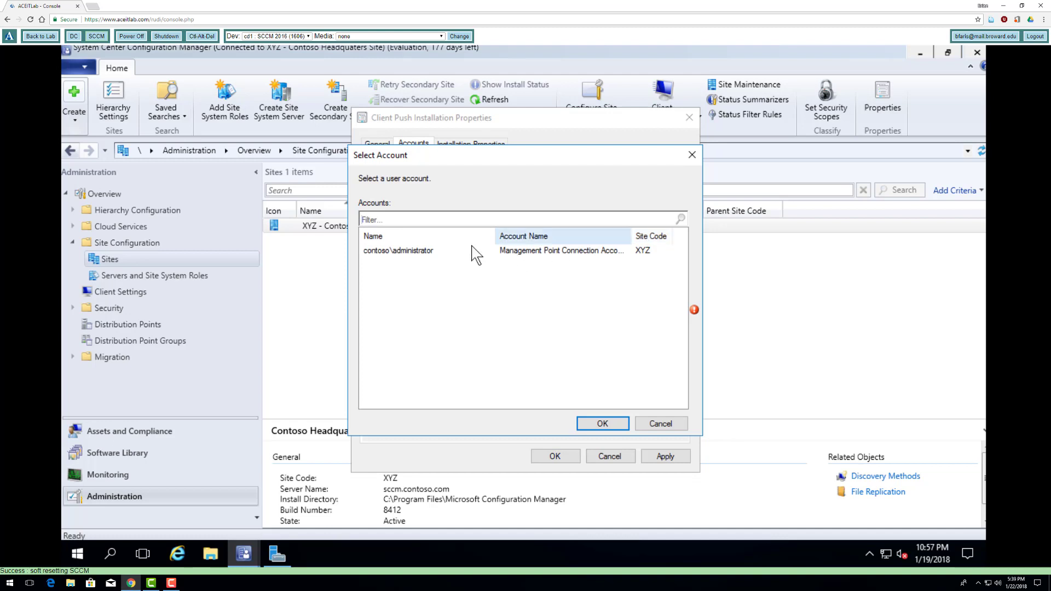
pyautogui.click(410, 251)
pyautogui.click(599, 425)
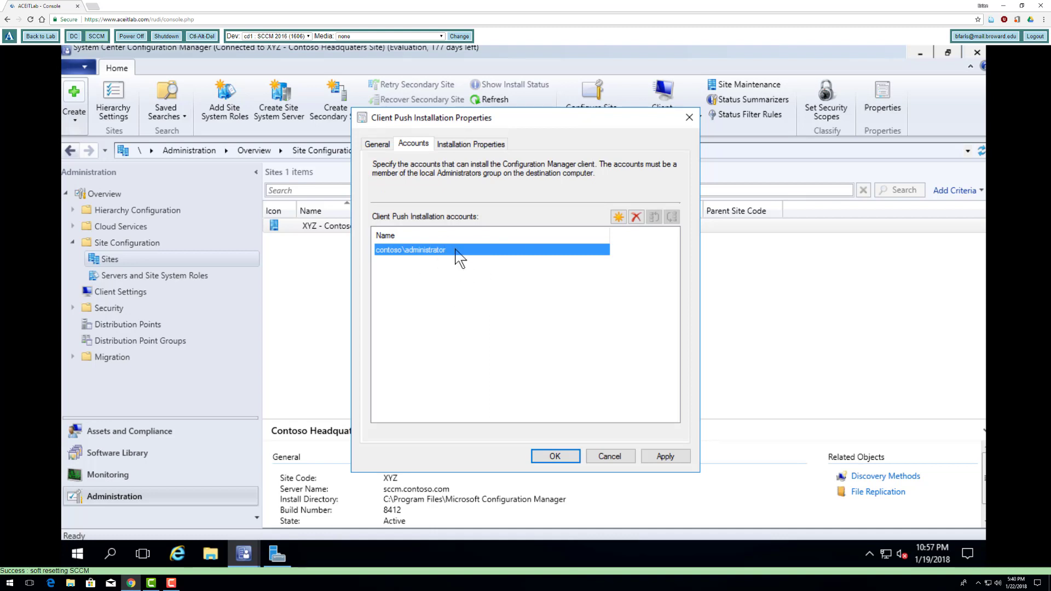
pyautogui.click(475, 145)
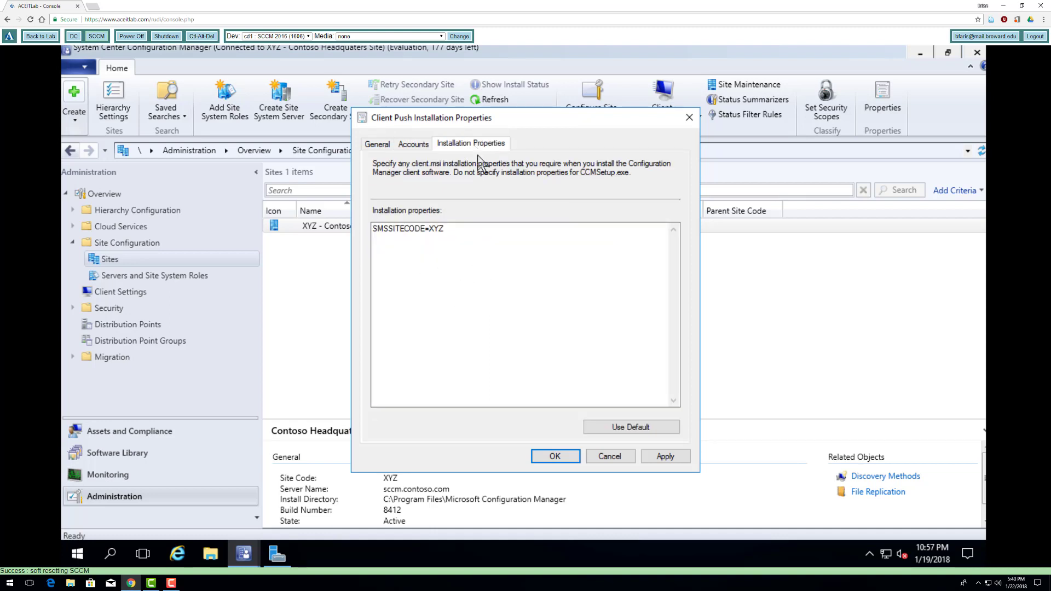
pyautogui.moveTo(453, 230); pyautogui.dragTo(351, 235)
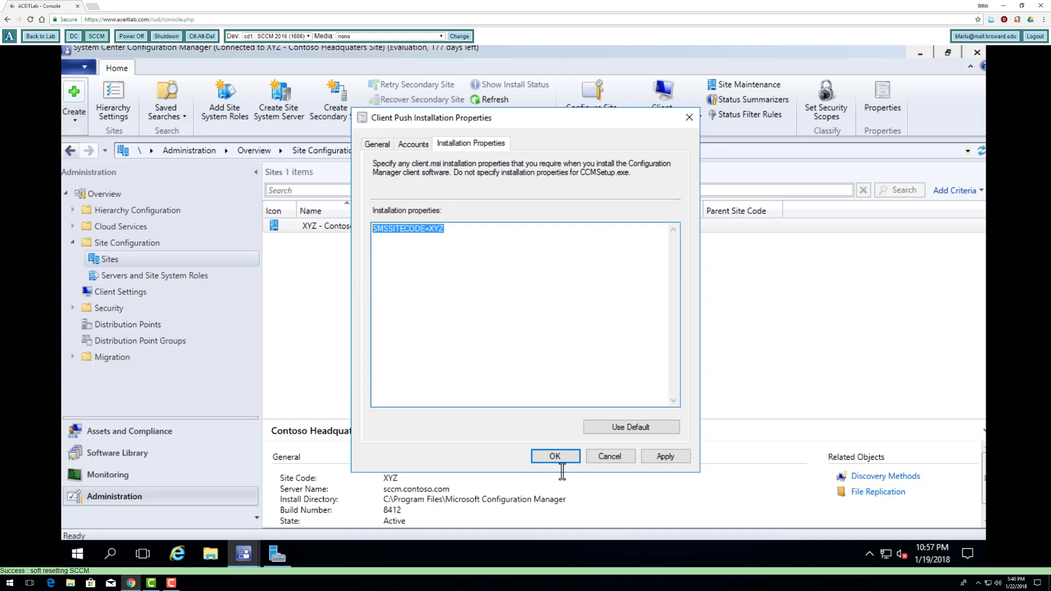
pyautogui.click(550, 456)
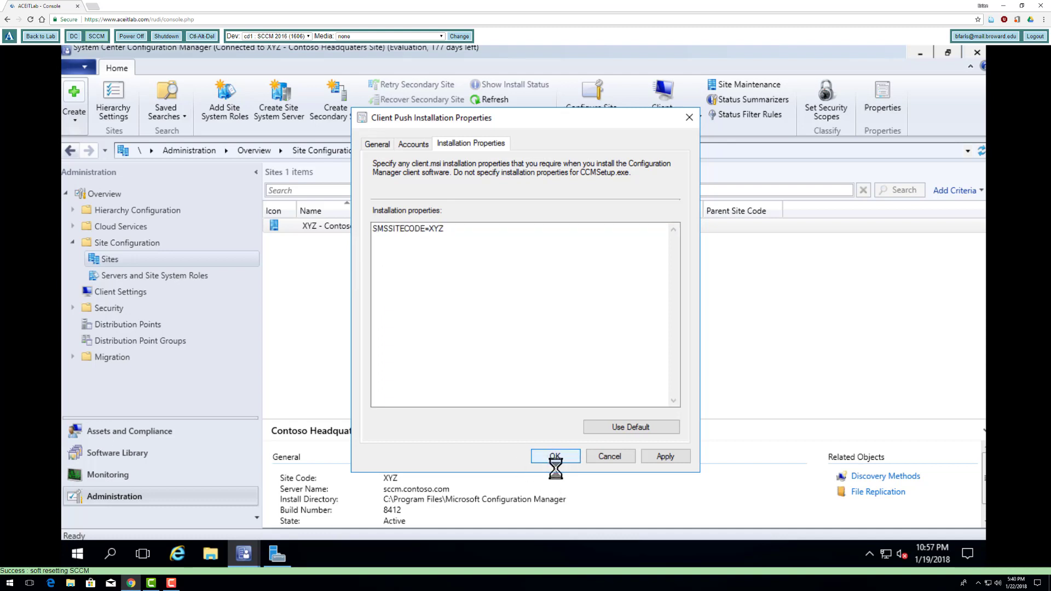
pyautogui.click(592, 112)
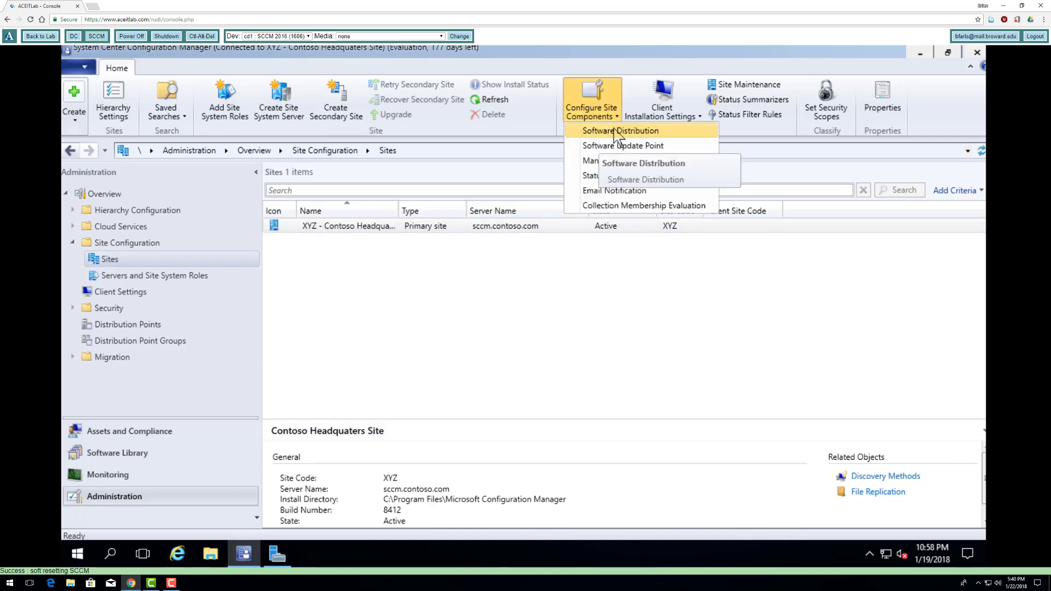
pyautogui.click(660, 112)
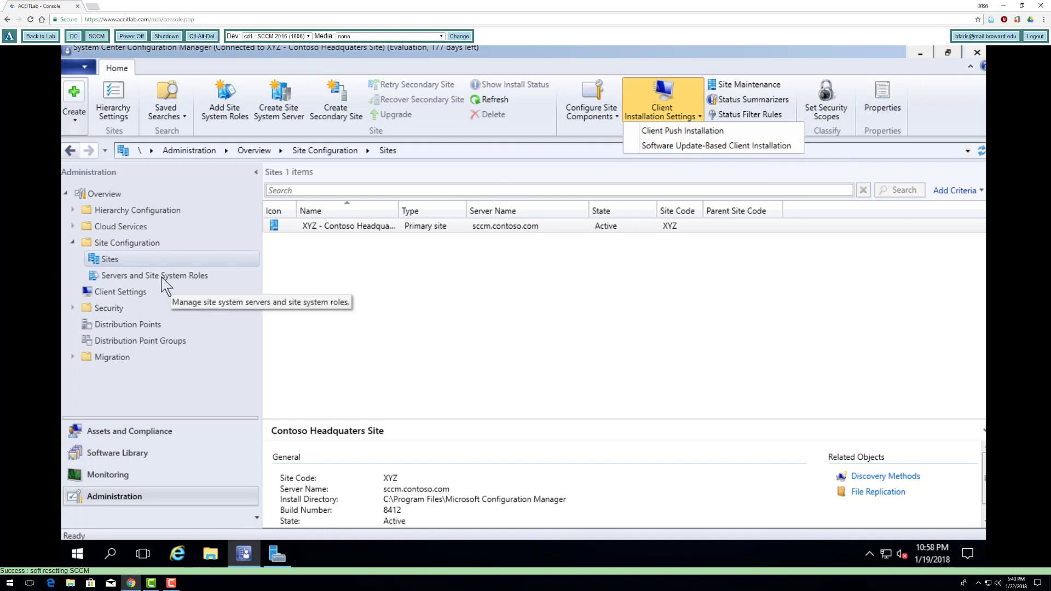
# Enable Active Directory Forest Discovery for the XYZ site, with automatic creation of Active Directory site boundaries and IP address range boundaries.
pyautogui.click(125, 212)
pyautogui.click(73, 210)
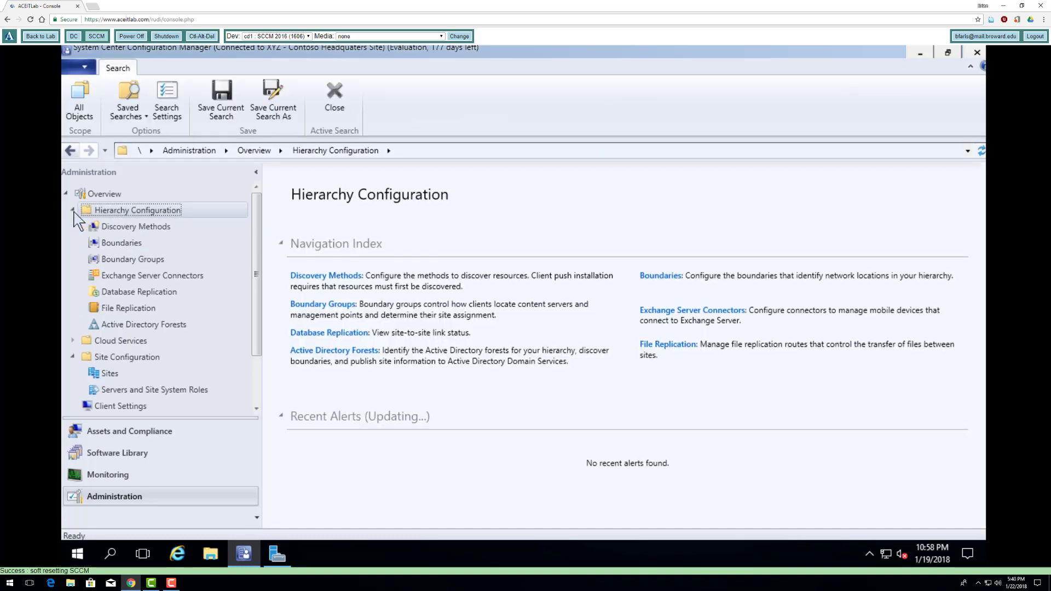
pyautogui.click(137, 227)
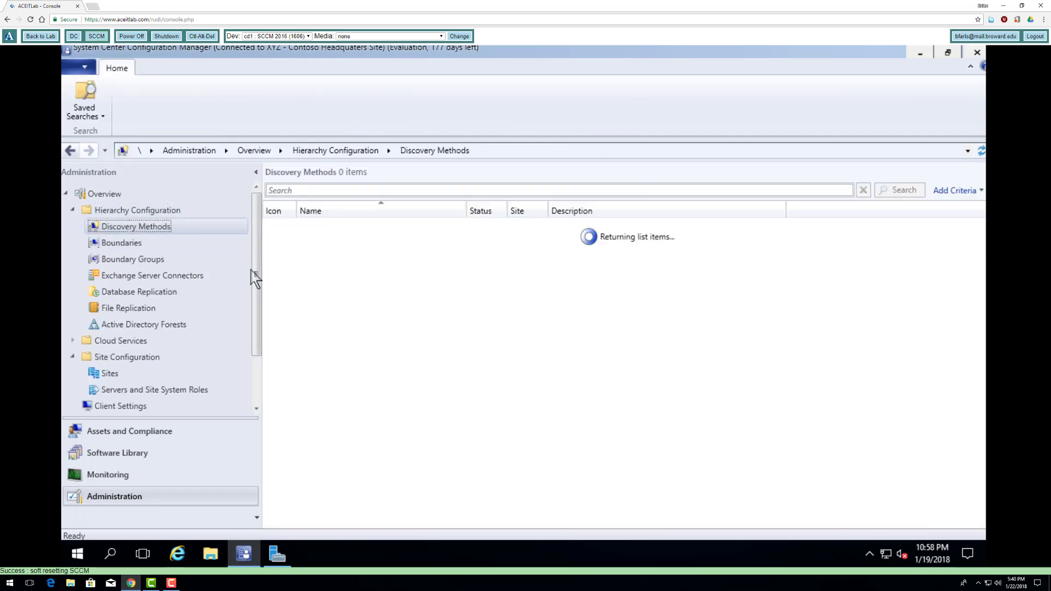
pyautogui.click(333, 227)
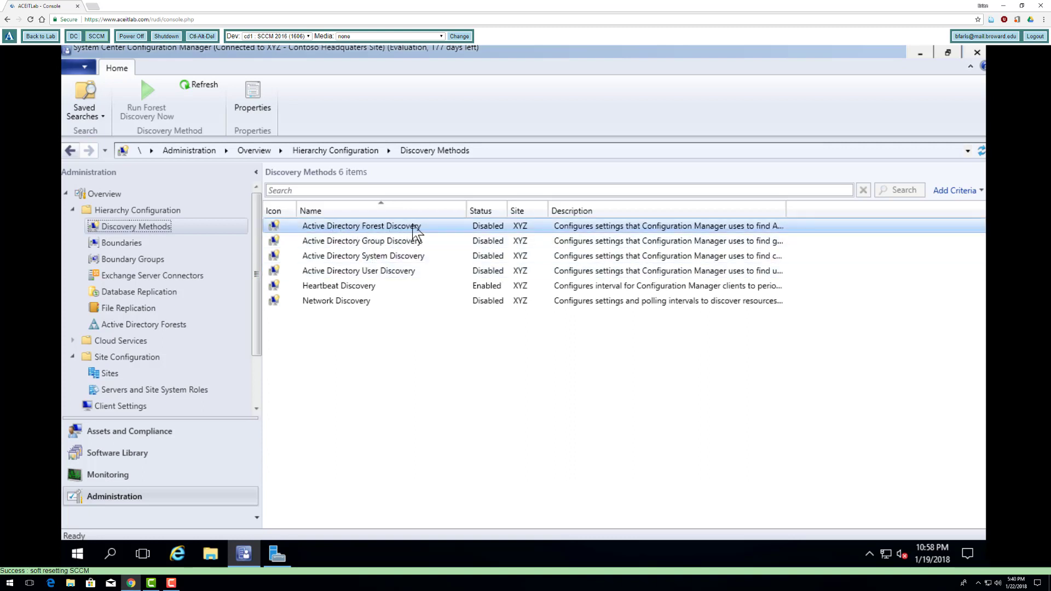
pyautogui.rightClick(414, 232)
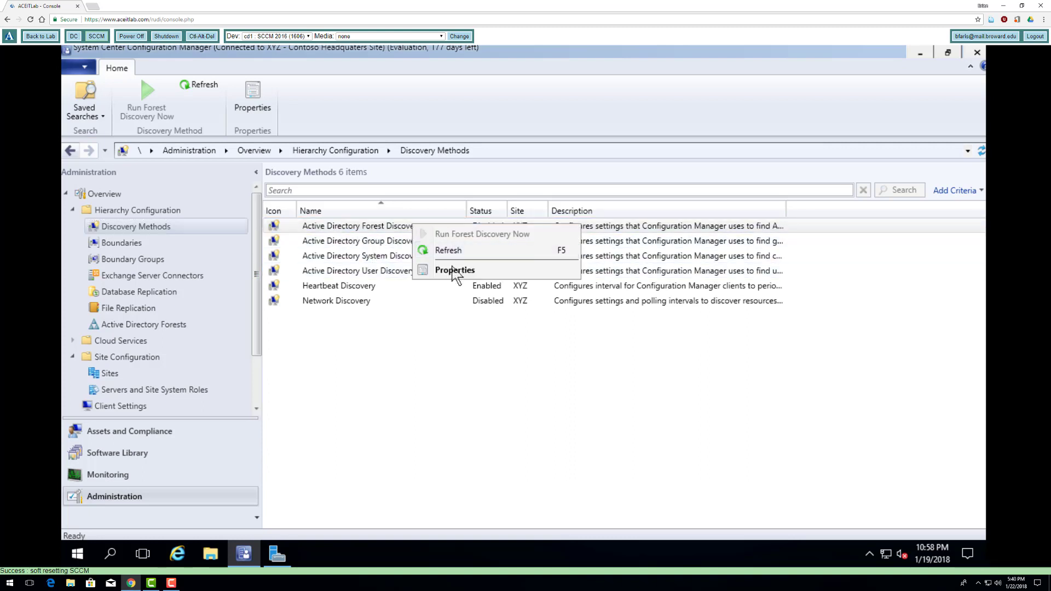
pyautogui.click(454, 270)
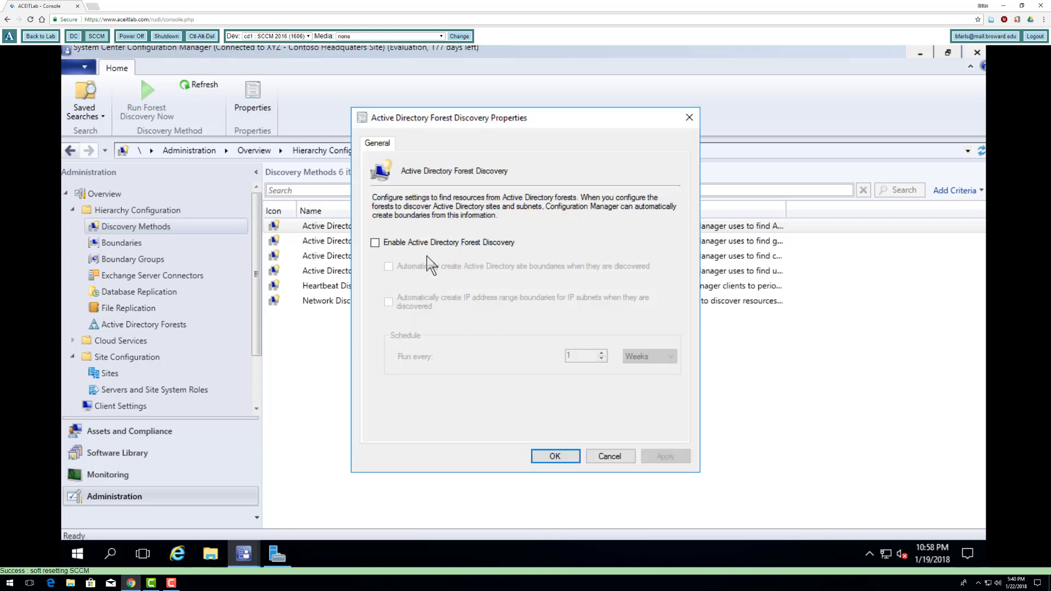
pyautogui.click(420, 252)
pyautogui.click(389, 267)
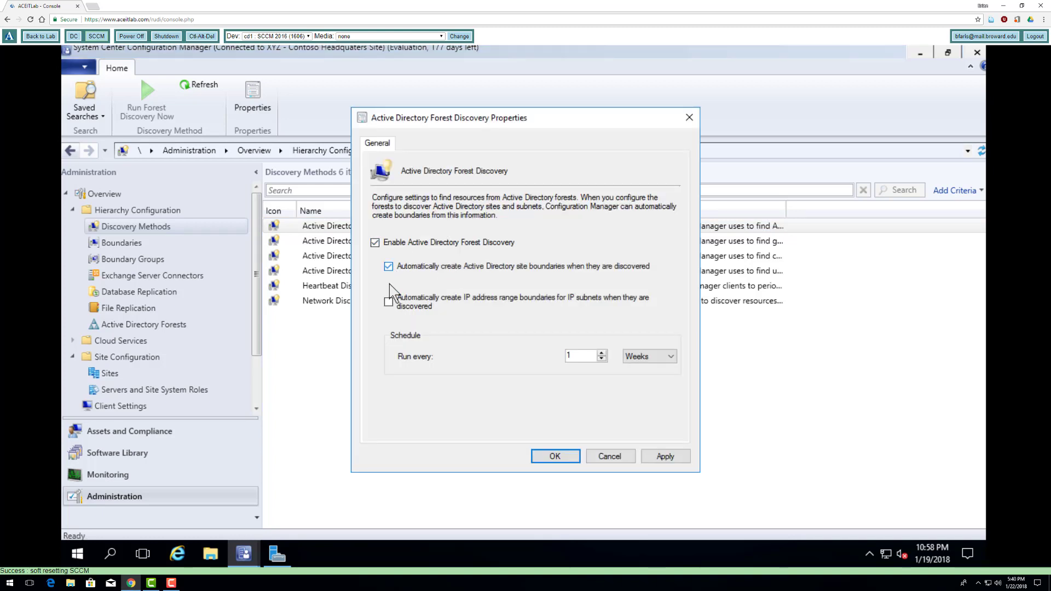
pyautogui.click(389, 302)
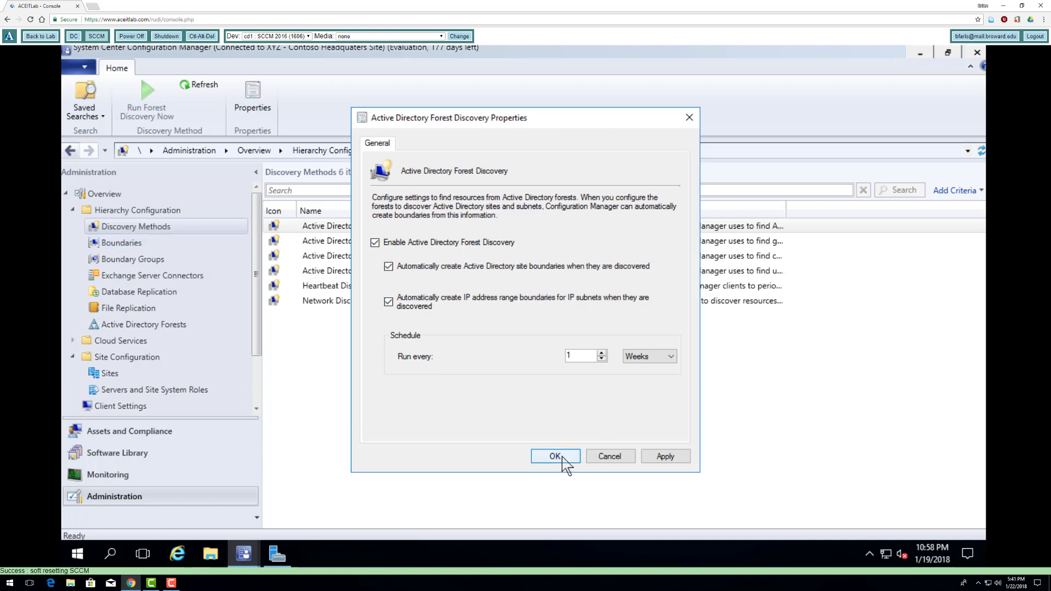
pyautogui.click(563, 459)
pyautogui.click(553, 354)
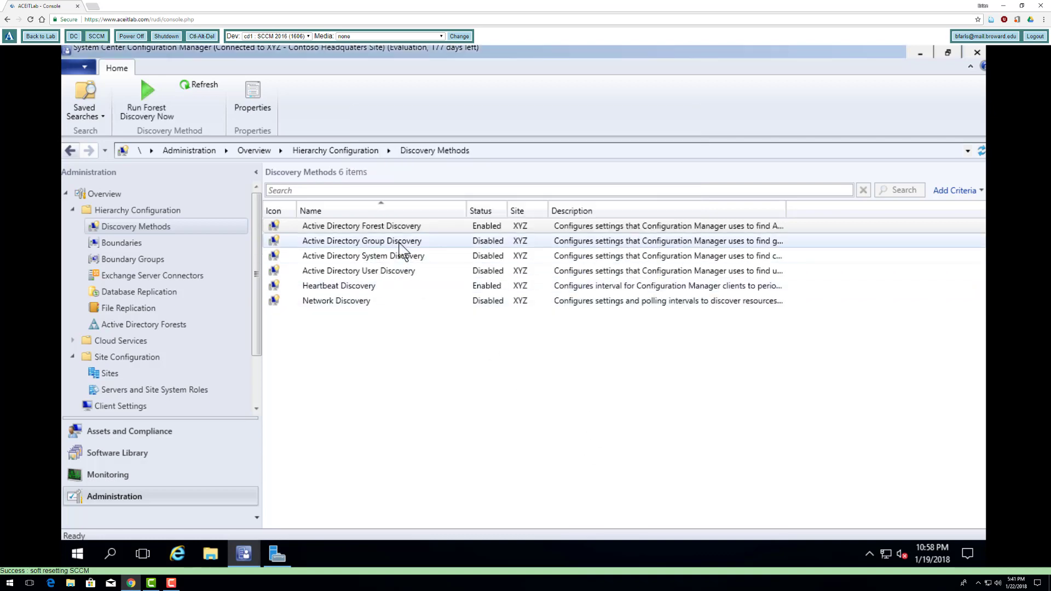
# Enable Active Directory Group Discovery for the XYZ site in its properties.
pyautogui.rightClick(399, 243)
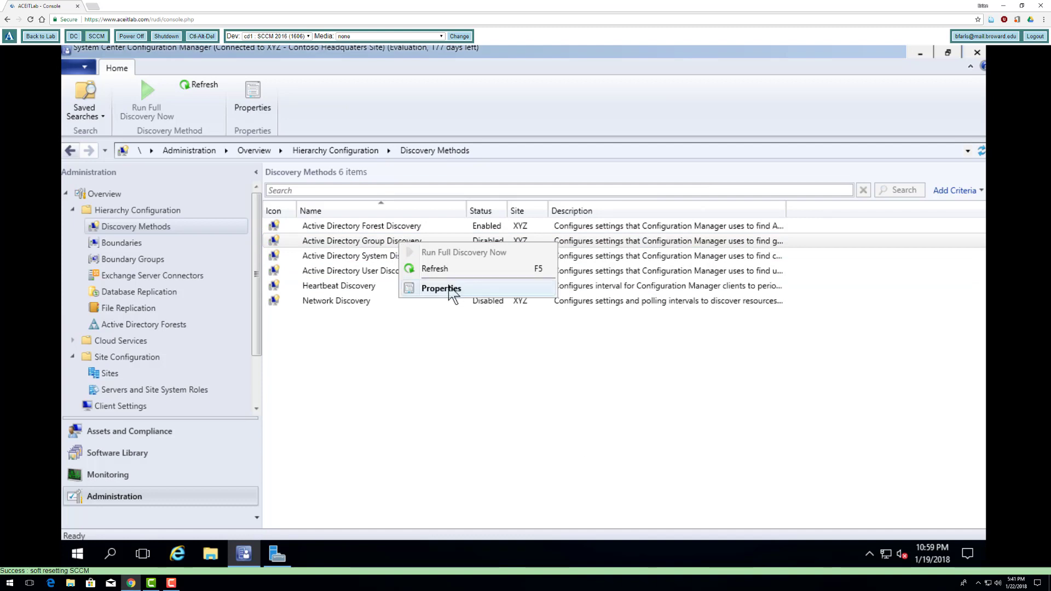
pyautogui.click(441, 288)
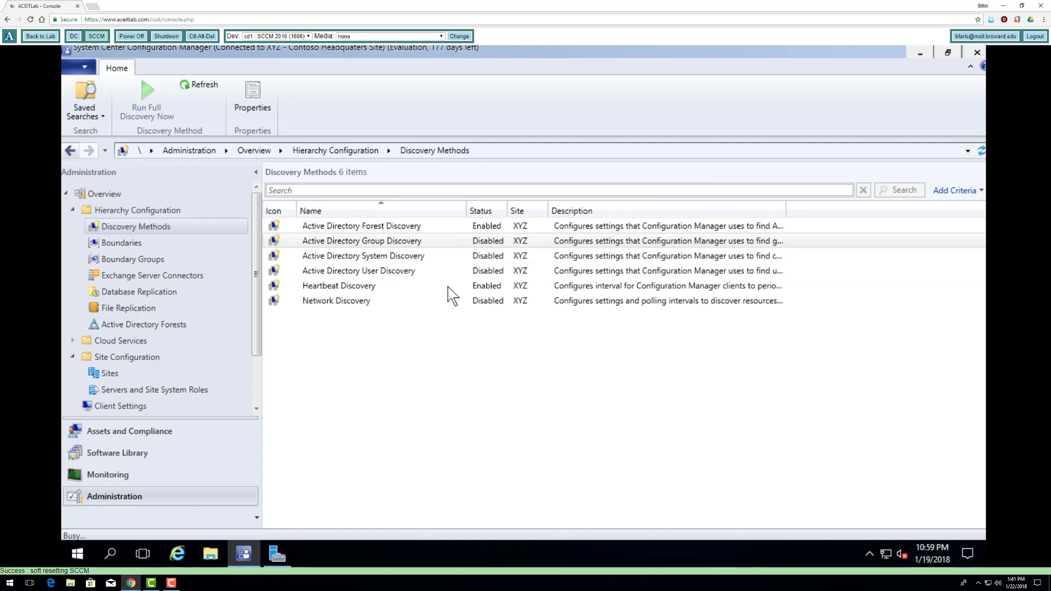
pyautogui.click(409, 223)
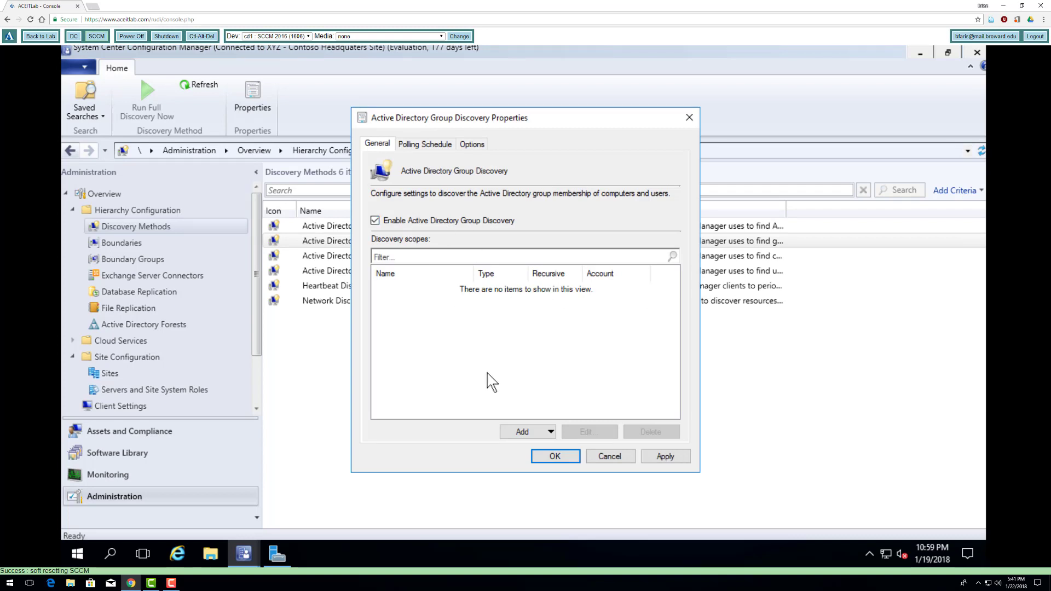
# Create a groups discovery scope named Domain Users that contains the Domain Users group from contoso.com.
pyautogui.click(529, 432)
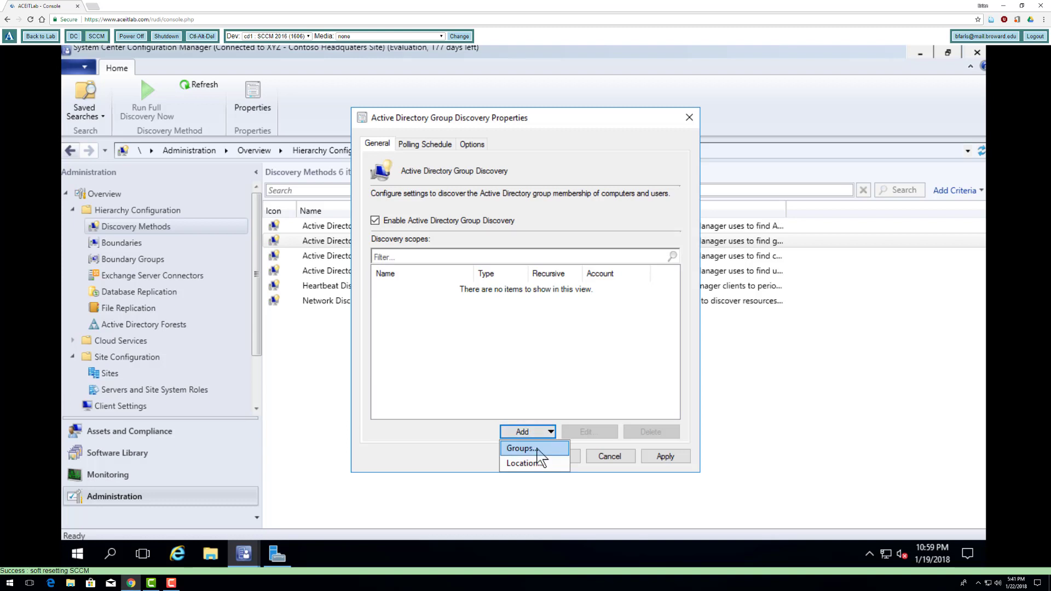
pyautogui.click(537, 450)
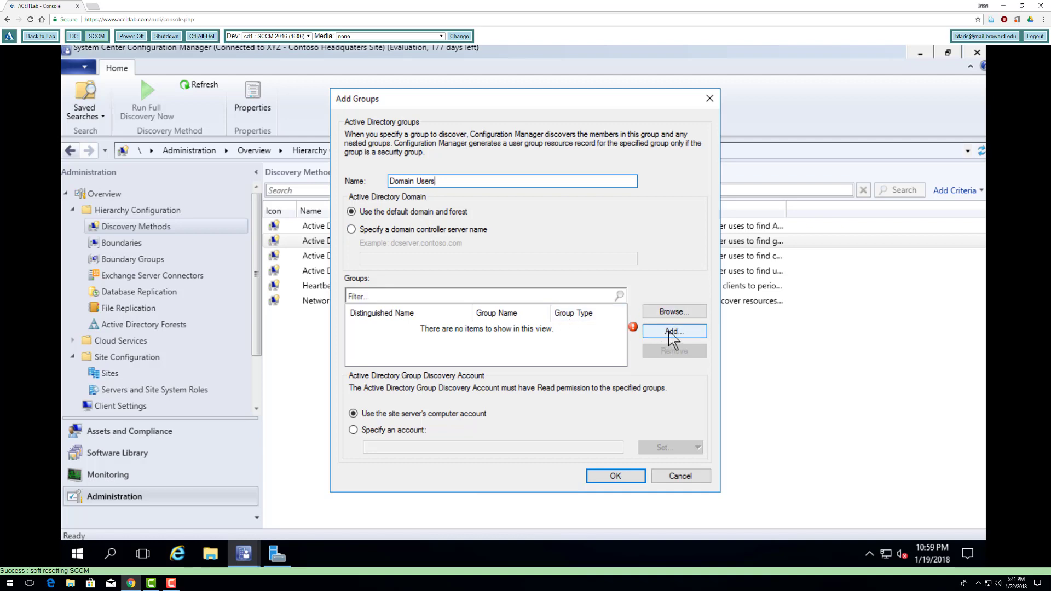
pyautogui.click(675, 313)
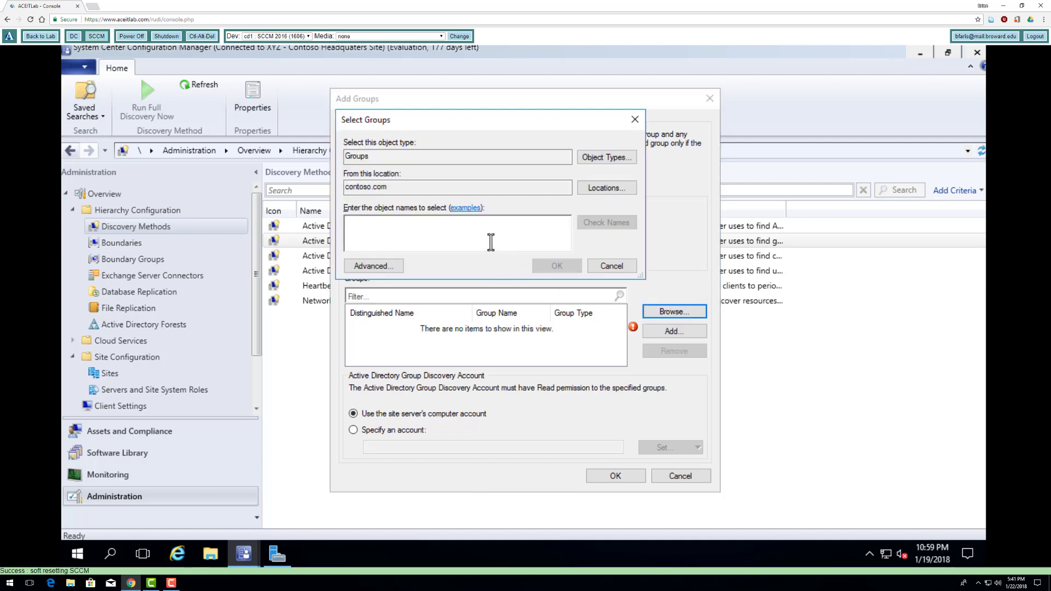
pyautogui.write('Domain U')
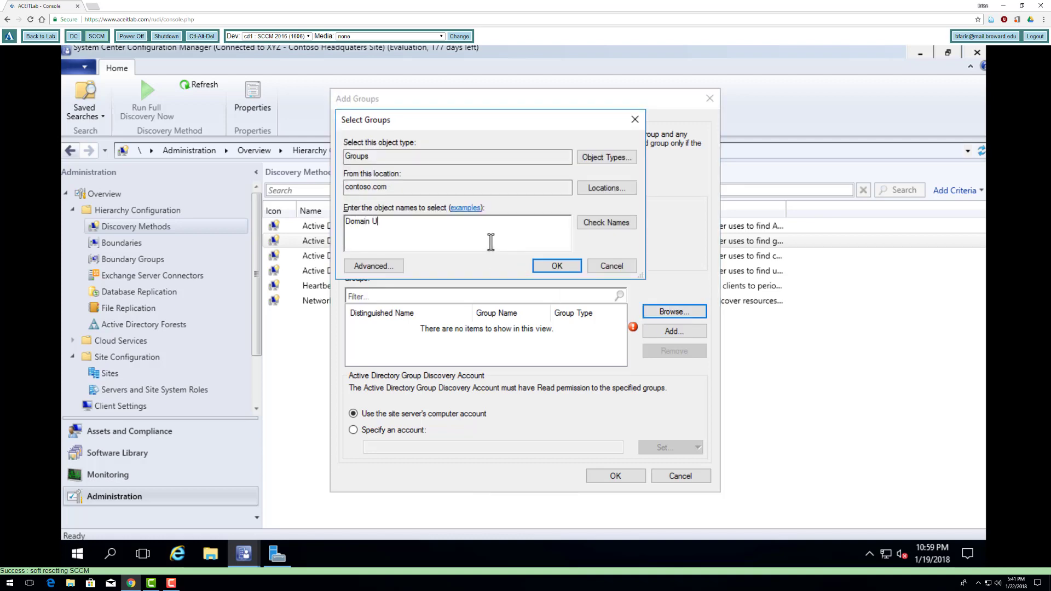
pyautogui.write('ser')
pyautogui.press('Return')
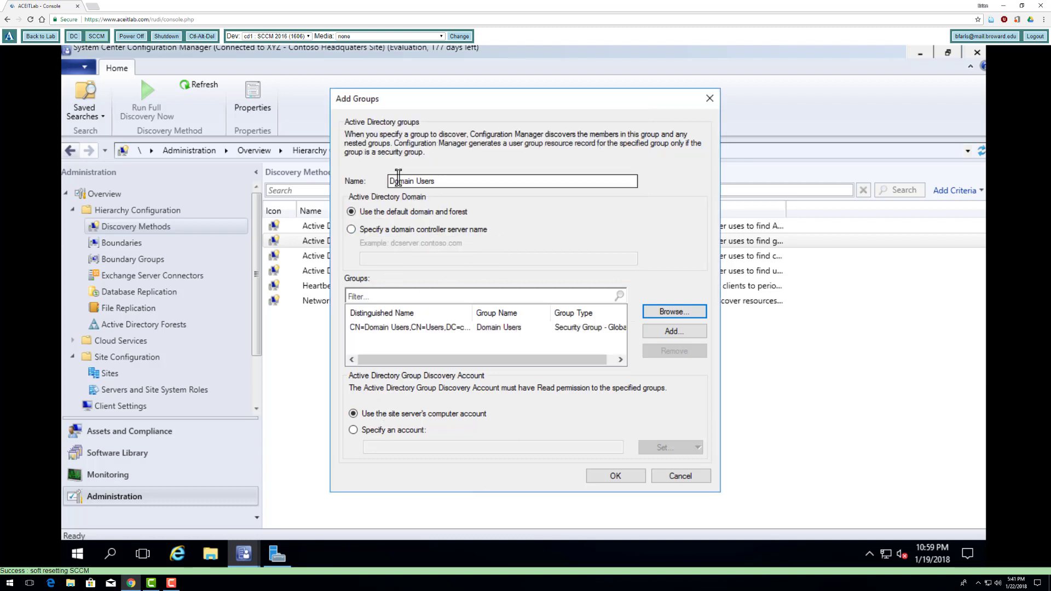
# Set the existing contoso\administrator account as the group discovery account for the Domain Users scope and save the scope.
pyautogui.moveTo(392, 180); pyautogui.dragTo(441, 182)
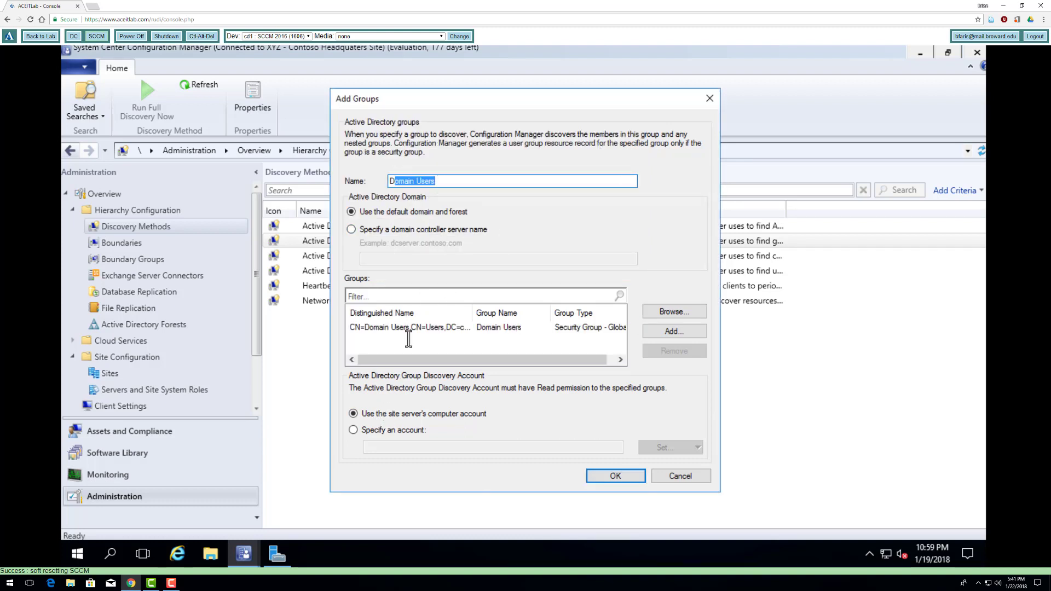
pyautogui.click(353, 429)
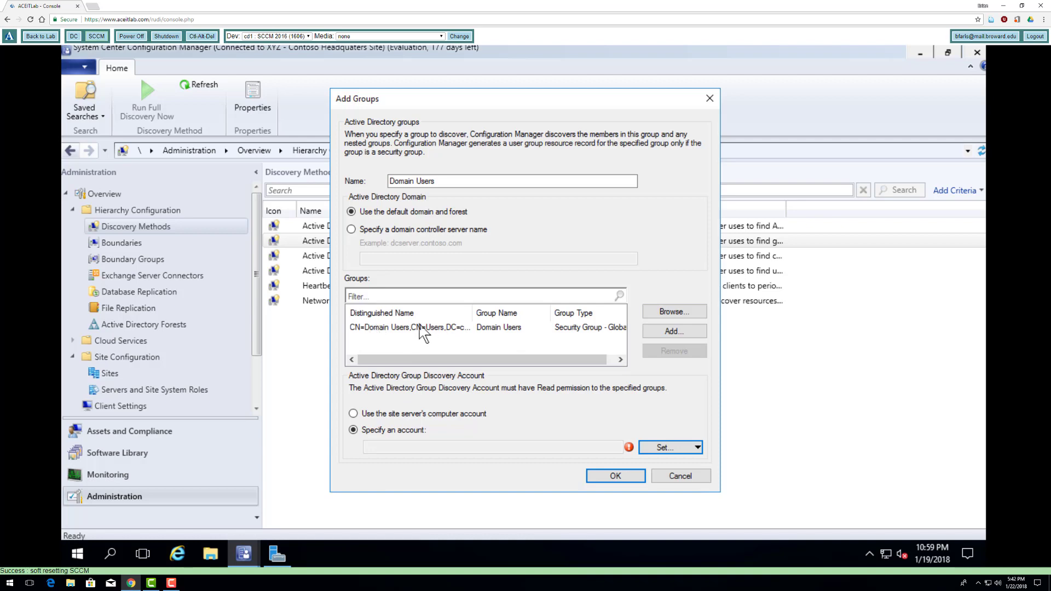
pyautogui.click(663, 447)
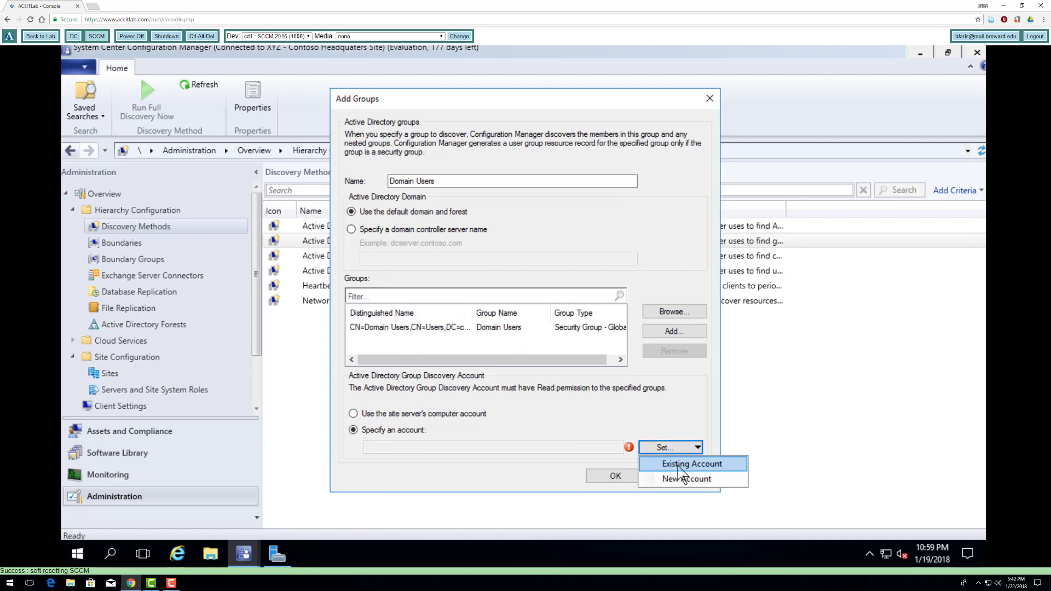
pyautogui.click(679, 465)
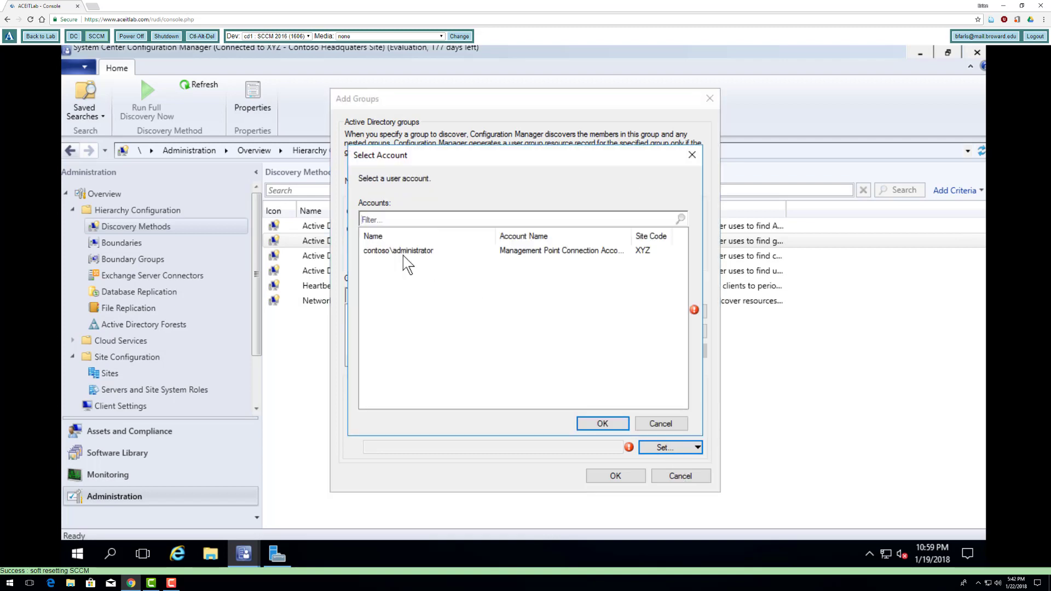
pyautogui.click(405, 252)
pyautogui.click(591, 422)
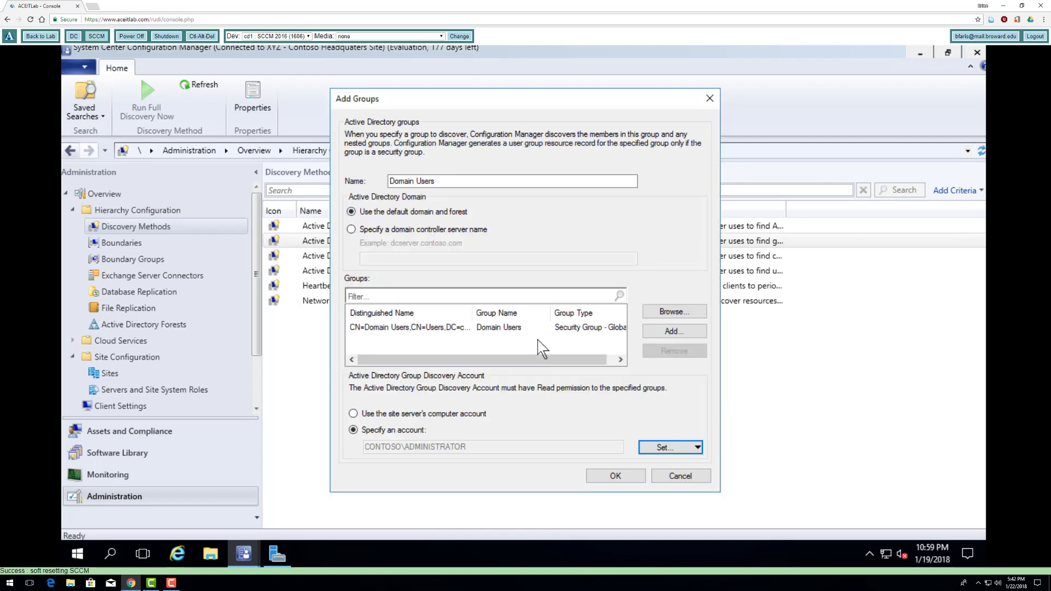
pyautogui.click(611, 476)
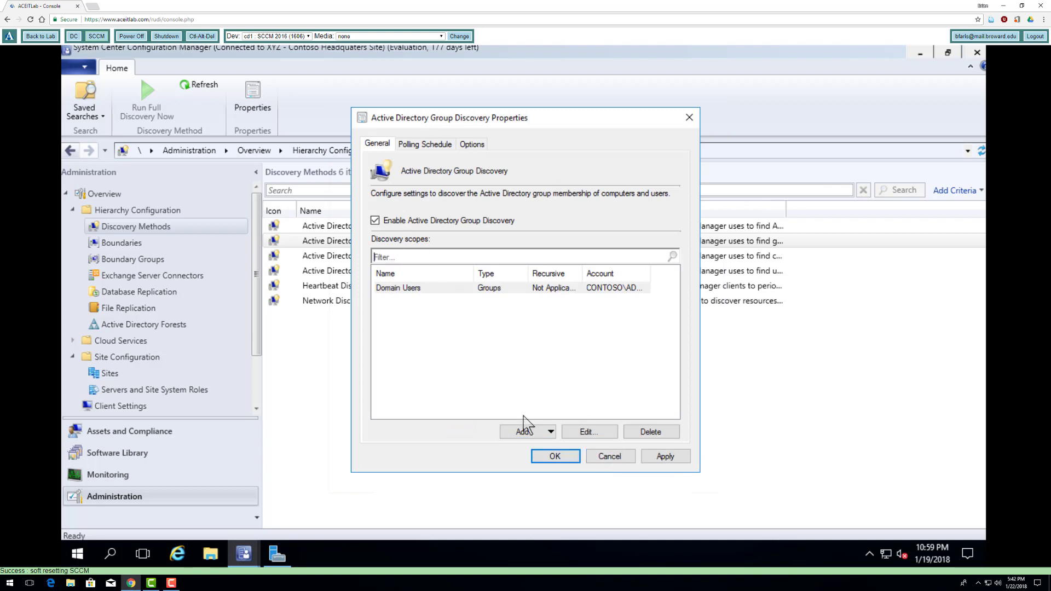
# Create a groups discovery scope named Domain Admins that contains the Domain Admins group from contoso.com.
pyautogui.click(524, 431)
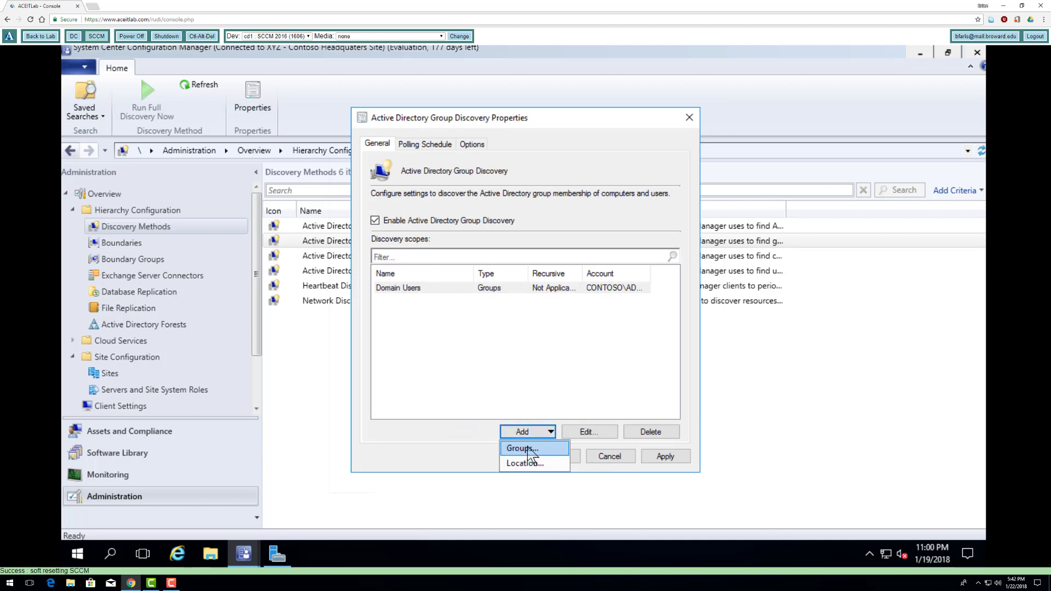
pyautogui.click(522, 448)
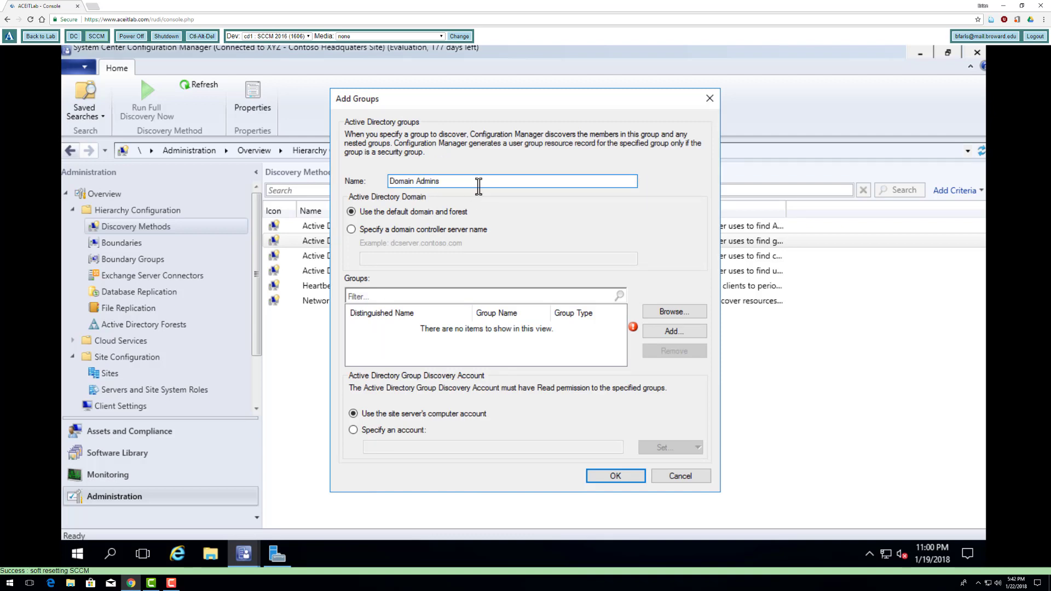
pyautogui.write('Domain Admins')
pyautogui.click(674, 311)
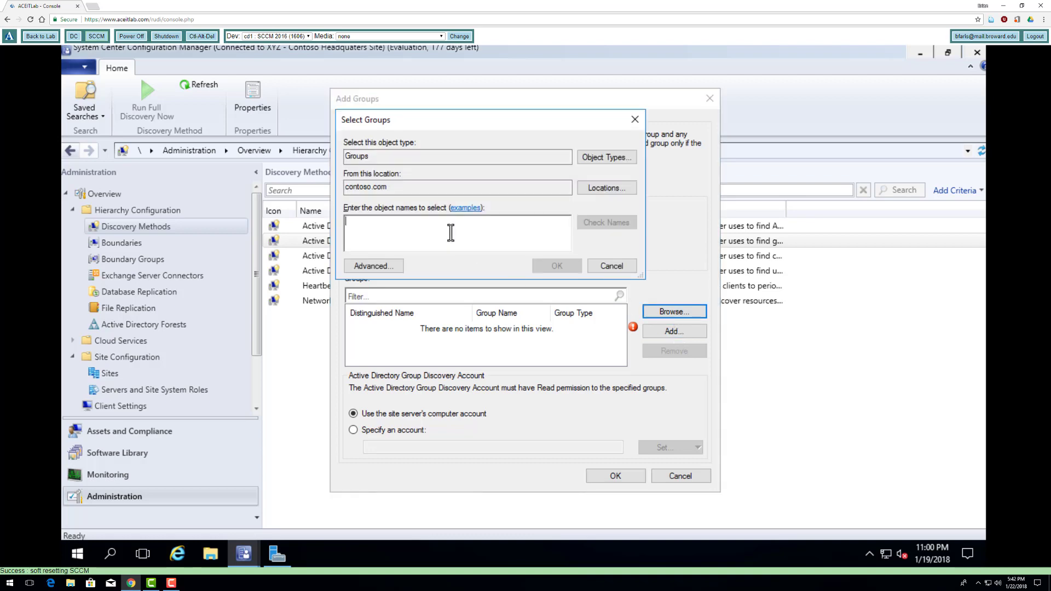
pyautogui.write('Domain Admins')
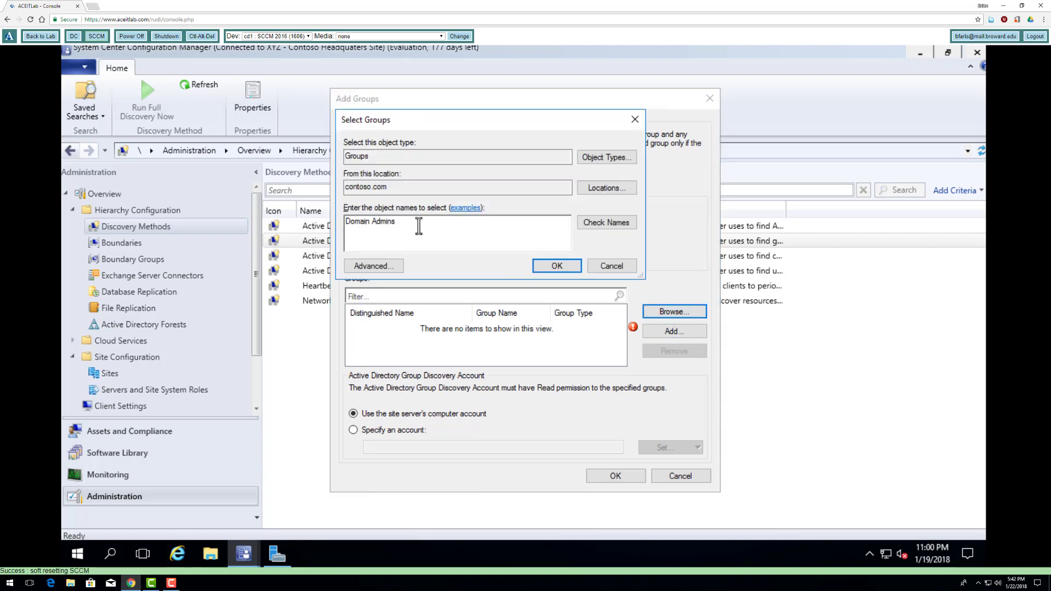
pyautogui.click(554, 266)
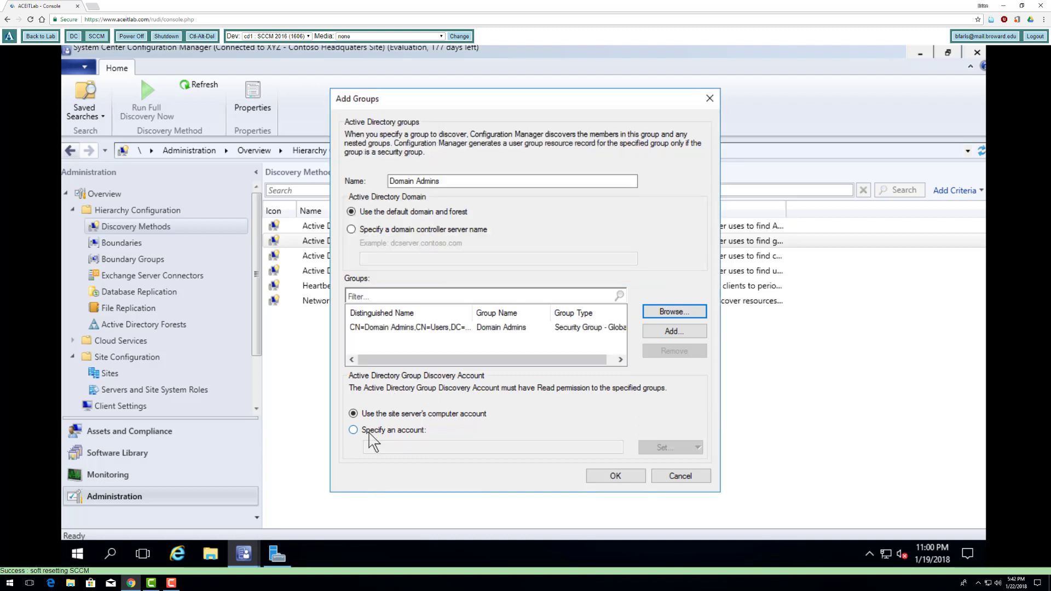
# Set the existing contoso\administrator account as the Domain Admins scope's discovery account, and save the group discovery settings with a full discovery run as soon as possible.
pyautogui.click(377, 430)
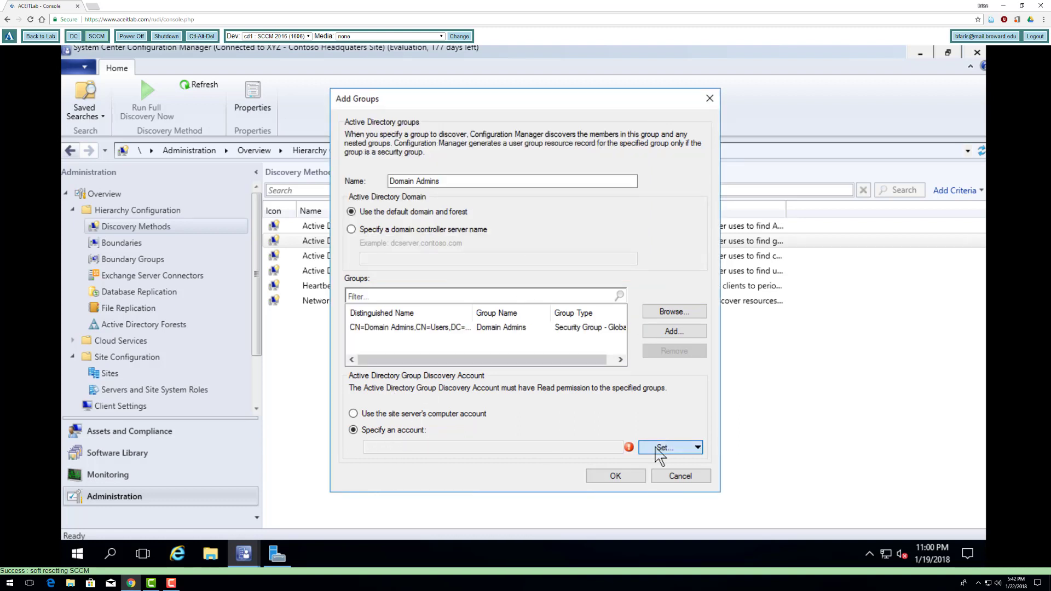
pyautogui.click(664, 448)
pyautogui.click(678, 464)
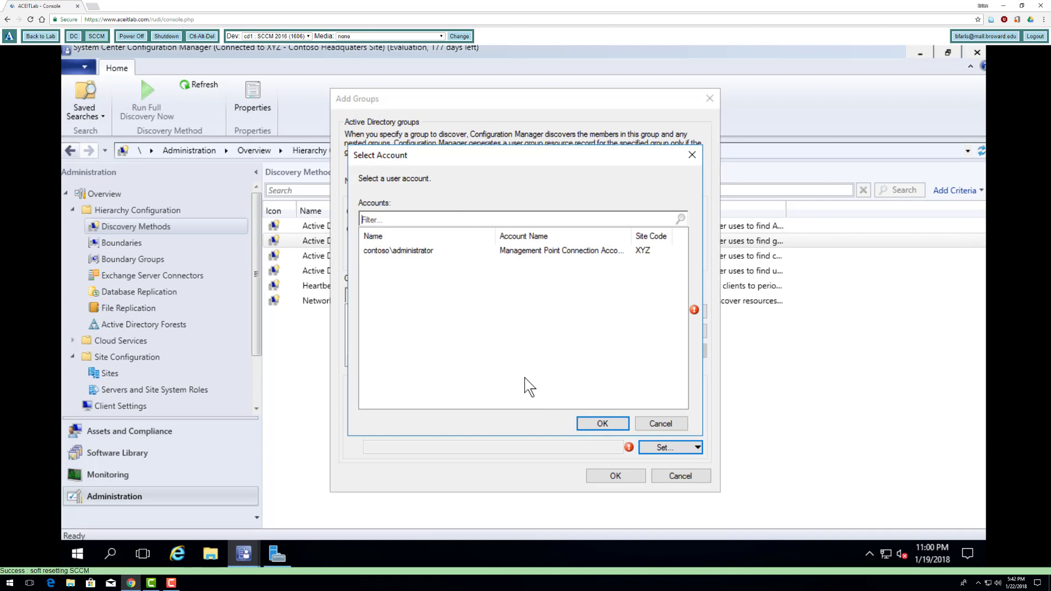
pyautogui.click(403, 251)
pyautogui.click(602, 422)
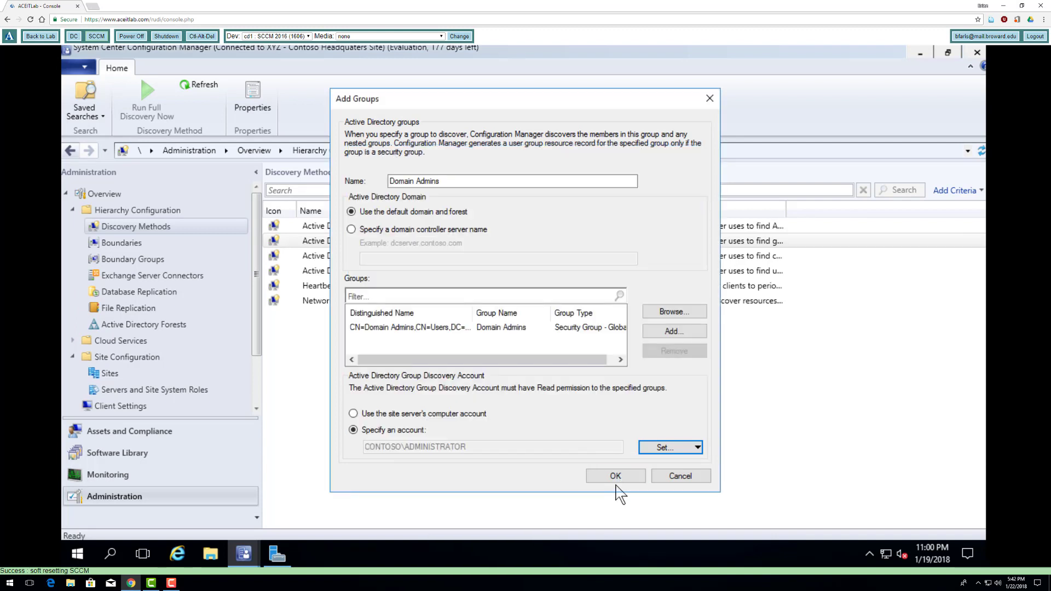
pyautogui.click(615, 476)
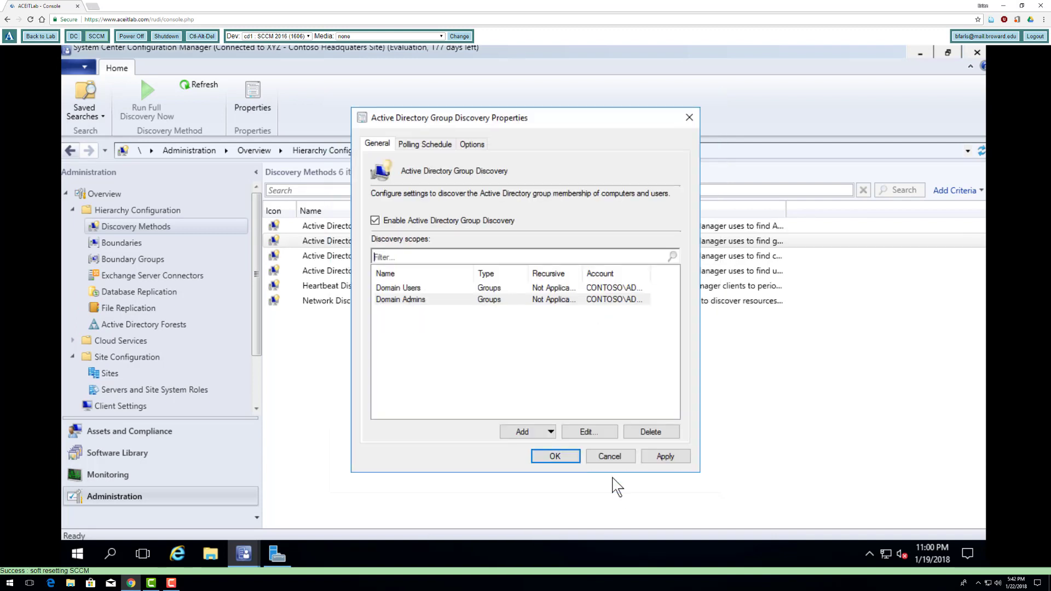
pyautogui.click(554, 459)
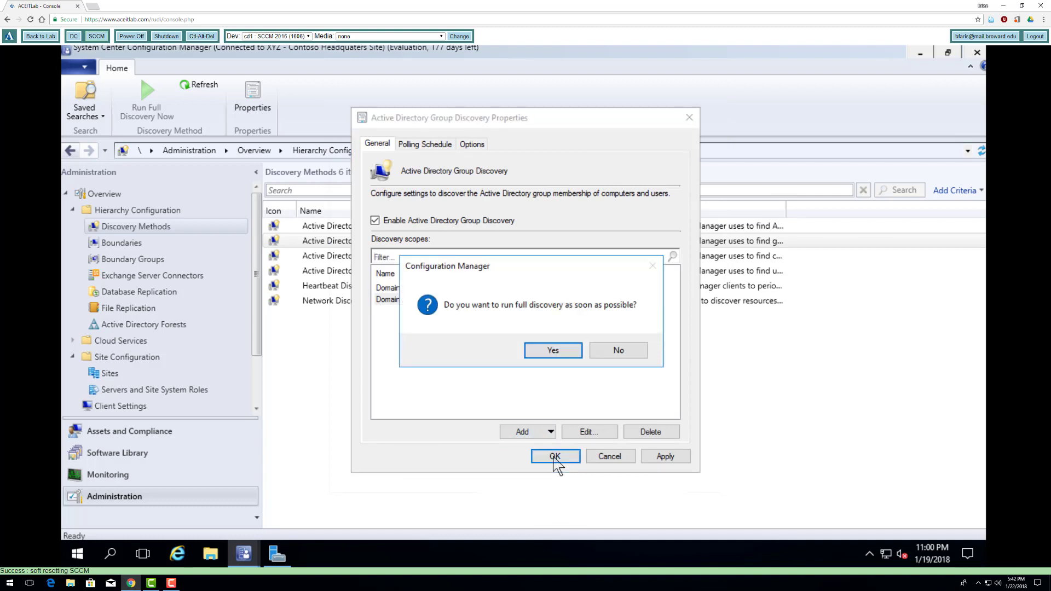
pyautogui.click(562, 354)
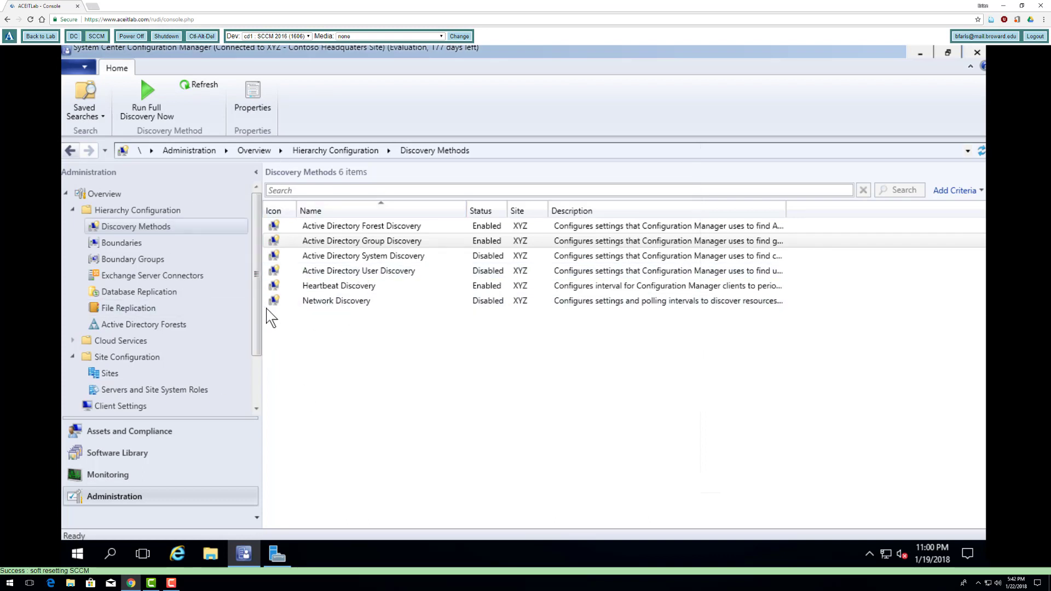
# Enable Active Directory System Discovery for the XYZ site in its properties.
pyautogui.click(360, 256)
pyautogui.rightClick(359, 256)
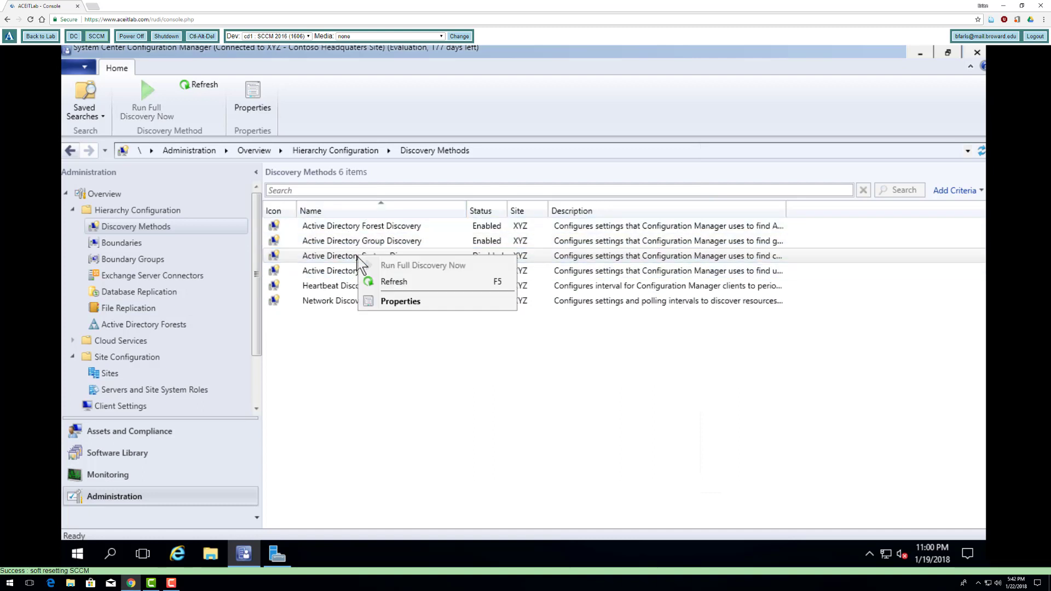
pyautogui.click(398, 302)
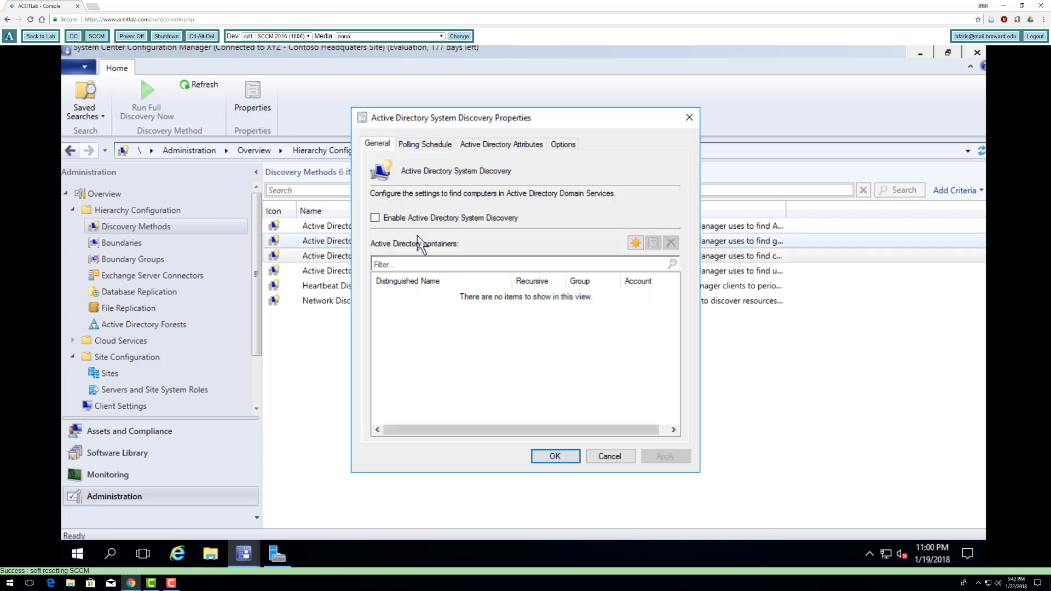
pyautogui.click(375, 218)
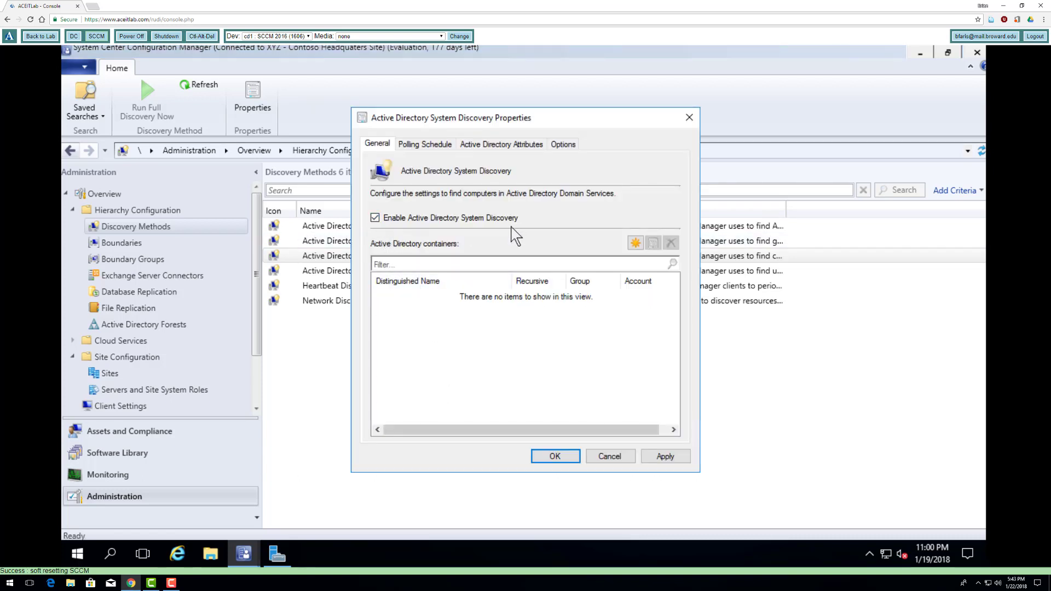
pyautogui.click(634, 243)
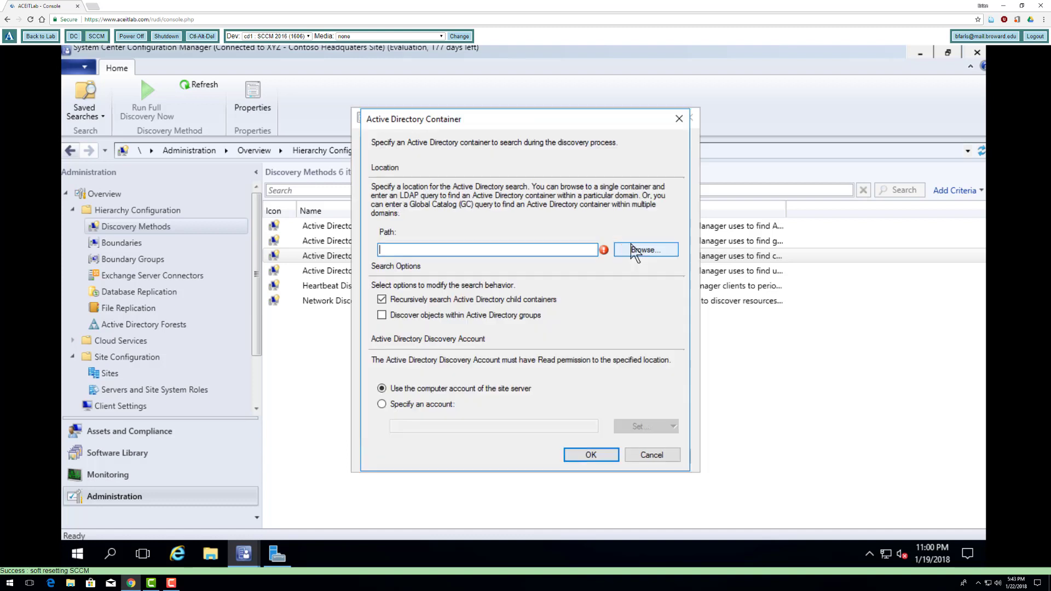
pyautogui.click(641, 253)
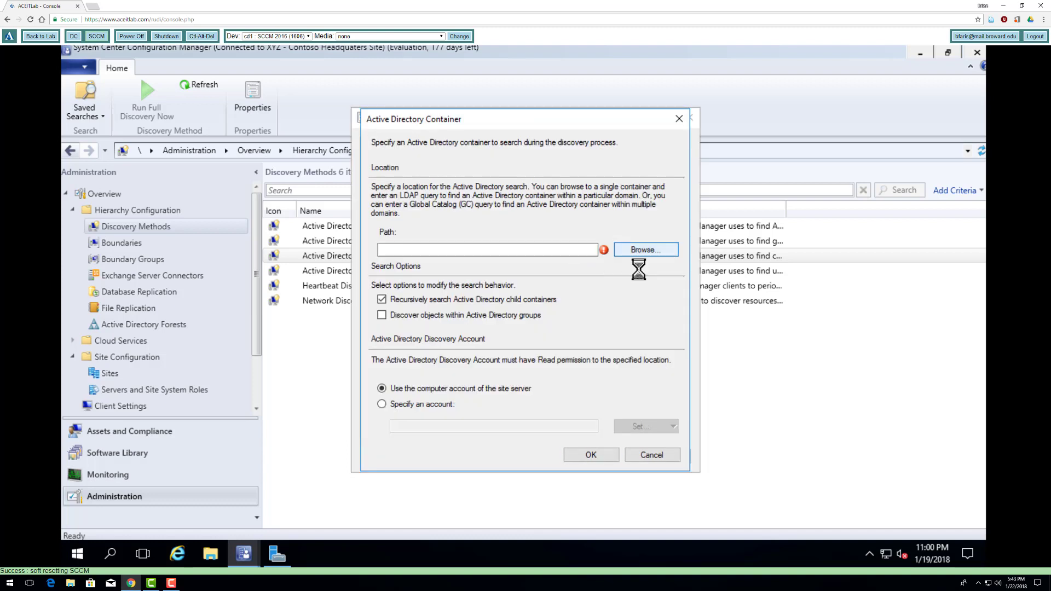
pyautogui.click(611, 365)
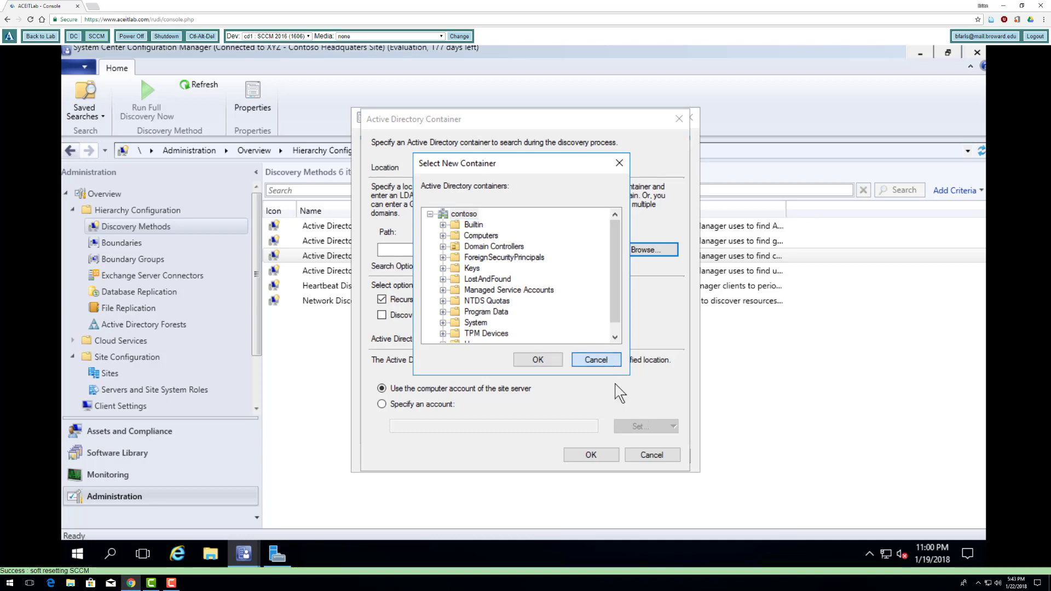
pyautogui.click(651, 457)
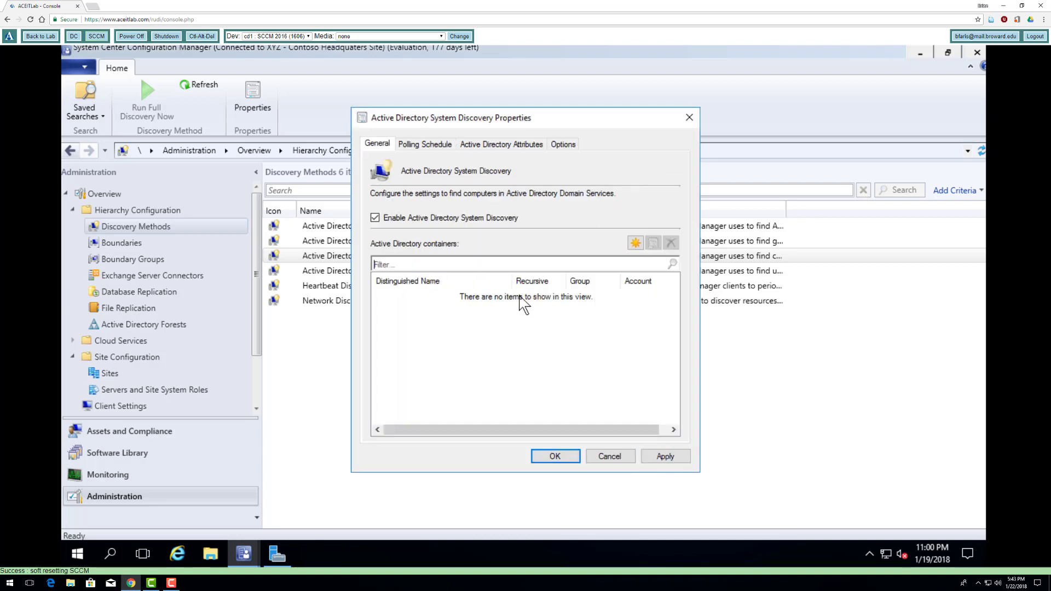
# Add an Active Directory container for system discovery that points to the contoso domain root, LDAP://DC=contoso,DC=com.
pyautogui.click(635, 242)
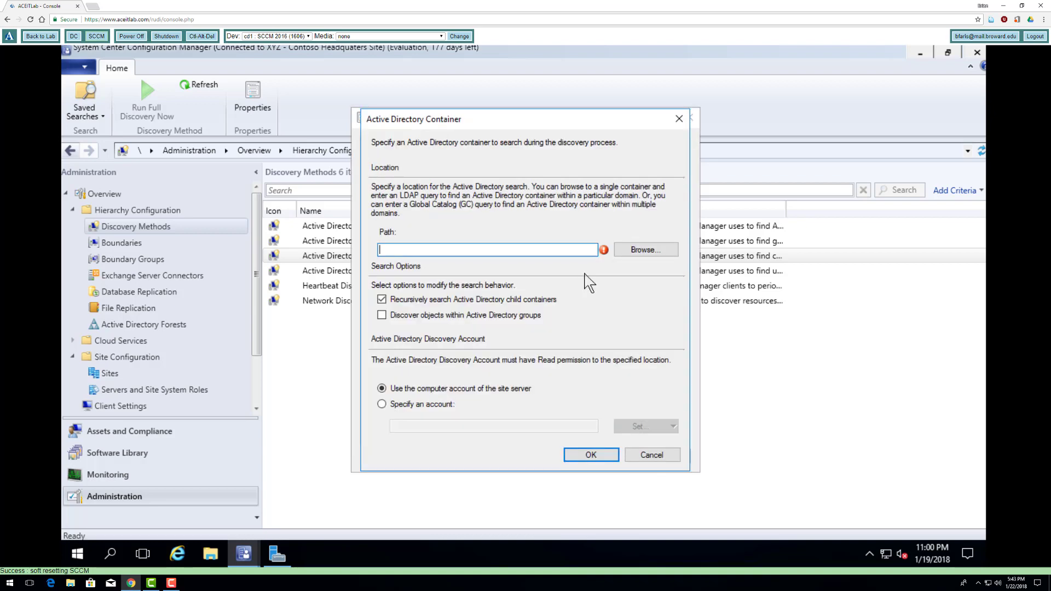
pyautogui.click(635, 251)
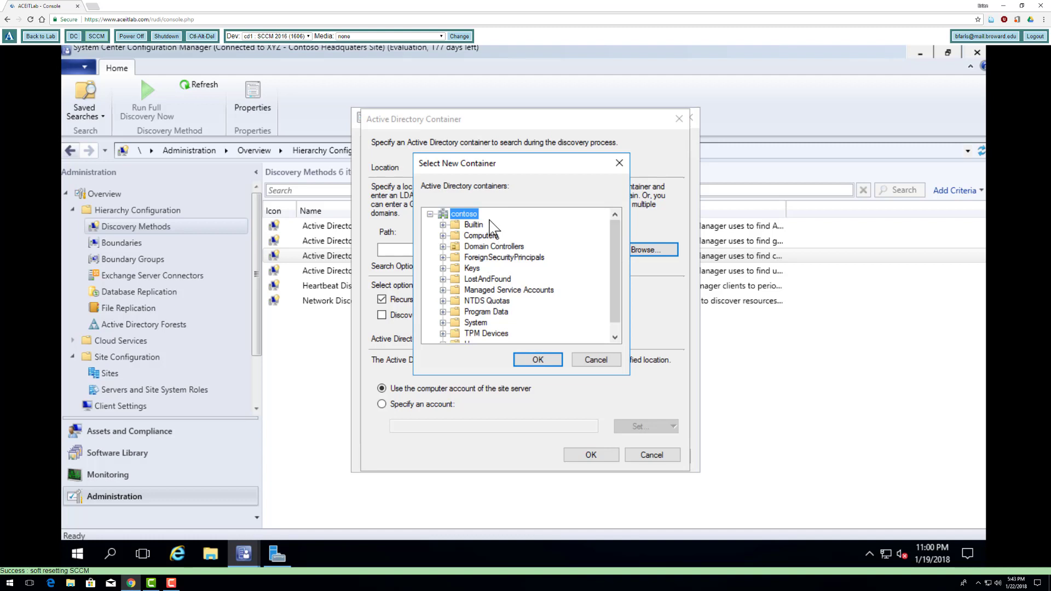
pyautogui.click(537, 359)
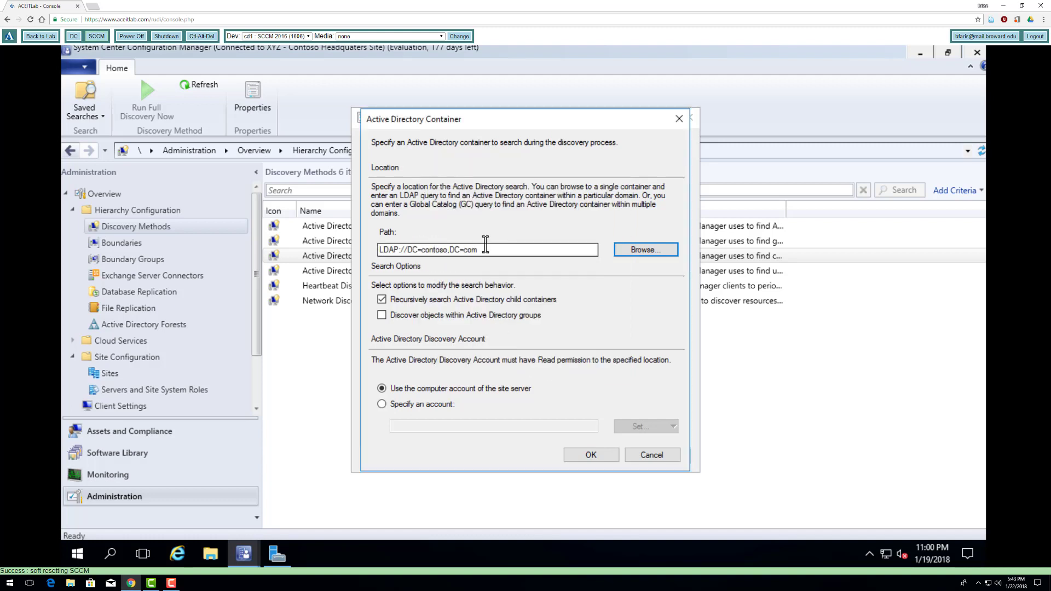
# Set the existing contoso\administrator account as the container's discovery account, and save the system discovery settings with a full discovery run as soon as possible.
pyautogui.click(381, 404)
pyautogui.click(639, 426)
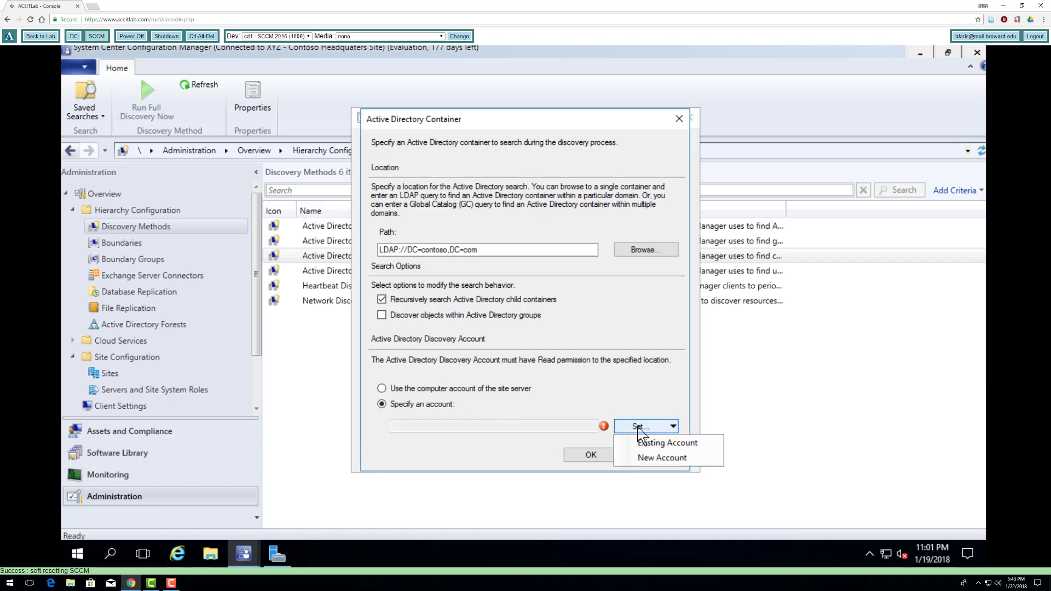
pyautogui.click(665, 443)
pyautogui.click(420, 255)
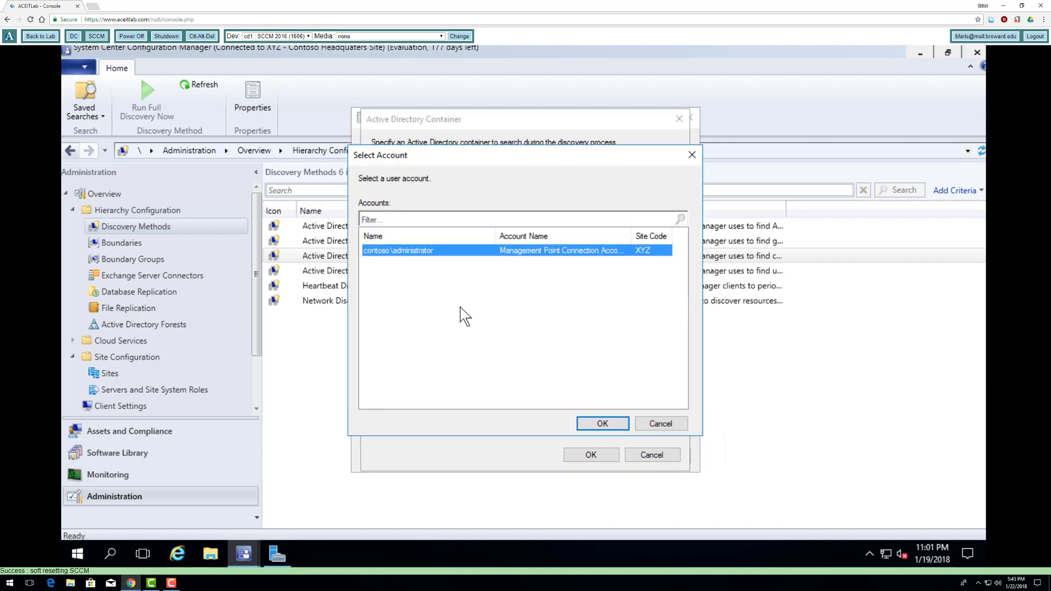
pyautogui.click(602, 424)
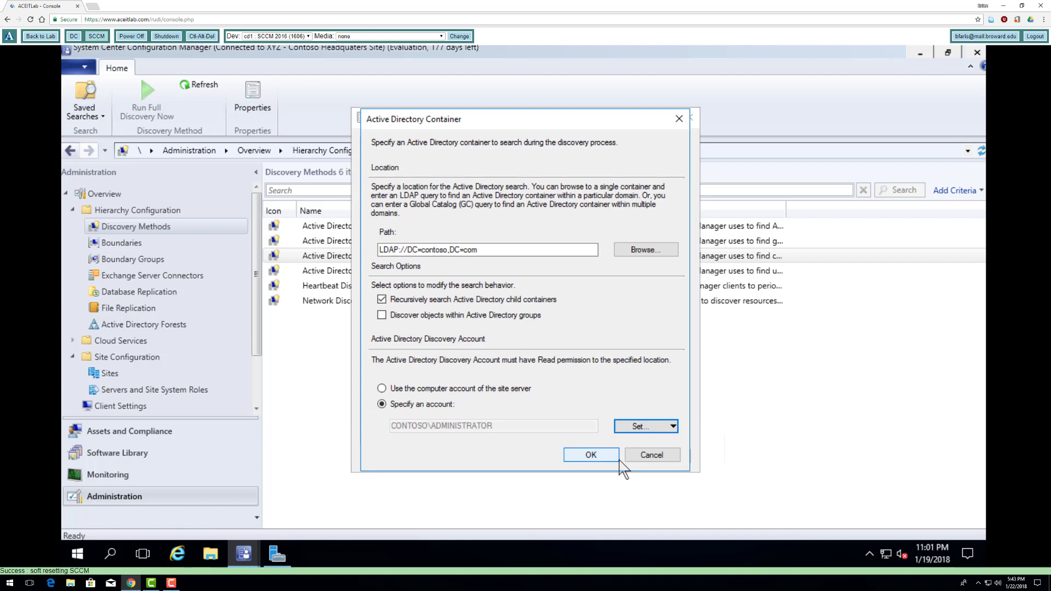
pyautogui.click(609, 456)
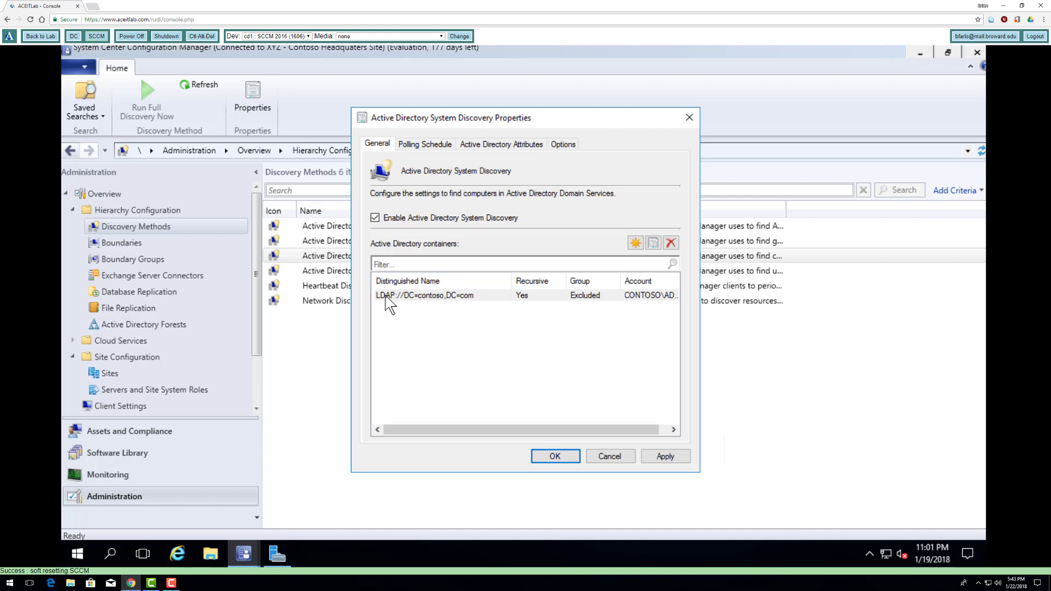
pyautogui.click(555, 459)
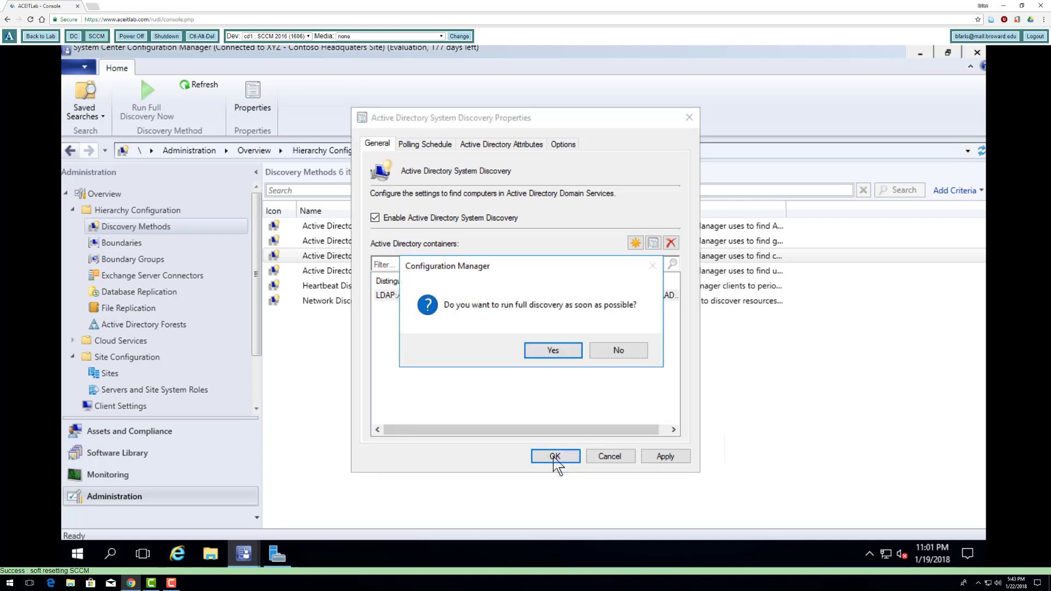
pyautogui.click(569, 351)
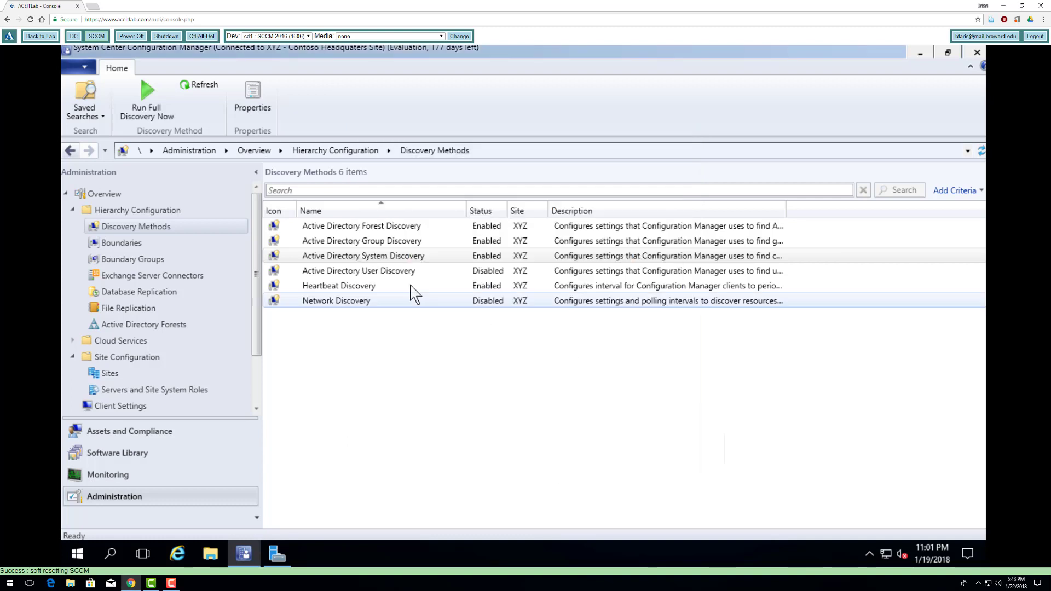
# Enable Active Directory User Discovery for the XYZ site in its properties.
pyautogui.click(386, 273)
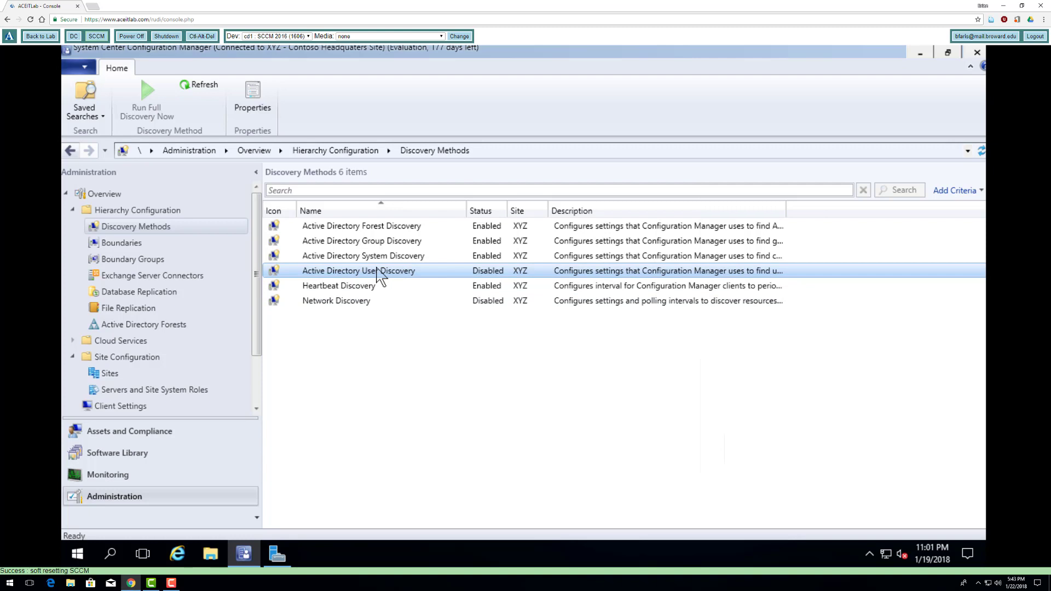
pyautogui.rightClick(382, 276)
pyautogui.click(426, 315)
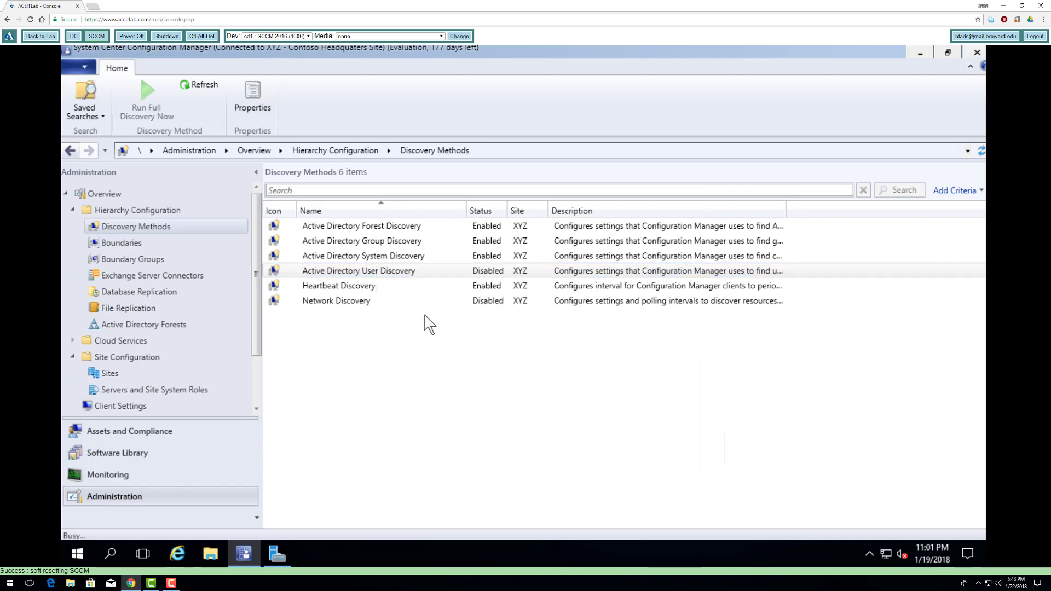
pyautogui.moveTo(482, 116); pyautogui.dragTo(588, 129)
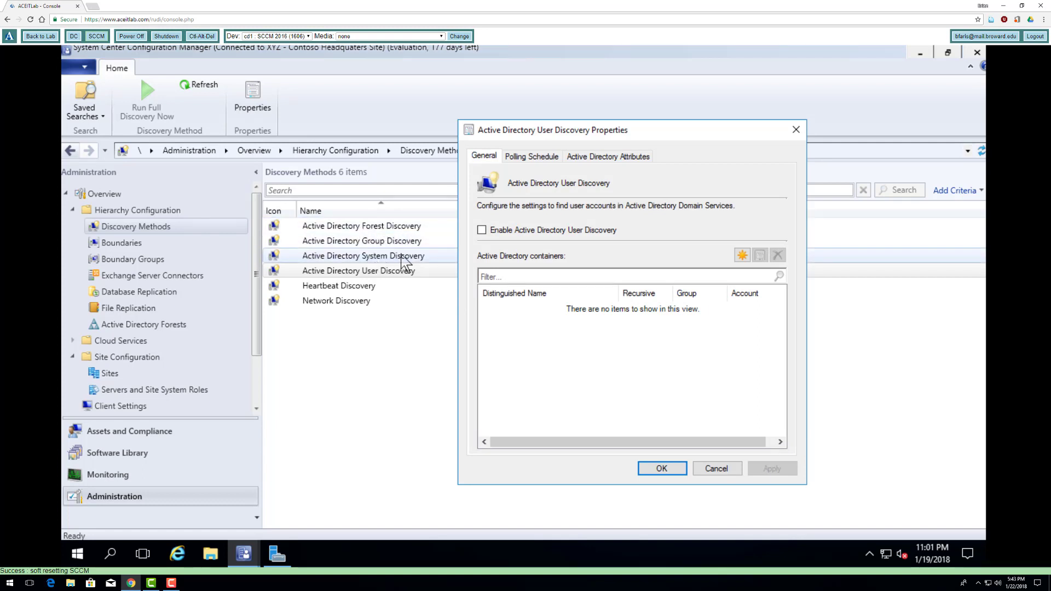
pyautogui.click(518, 233)
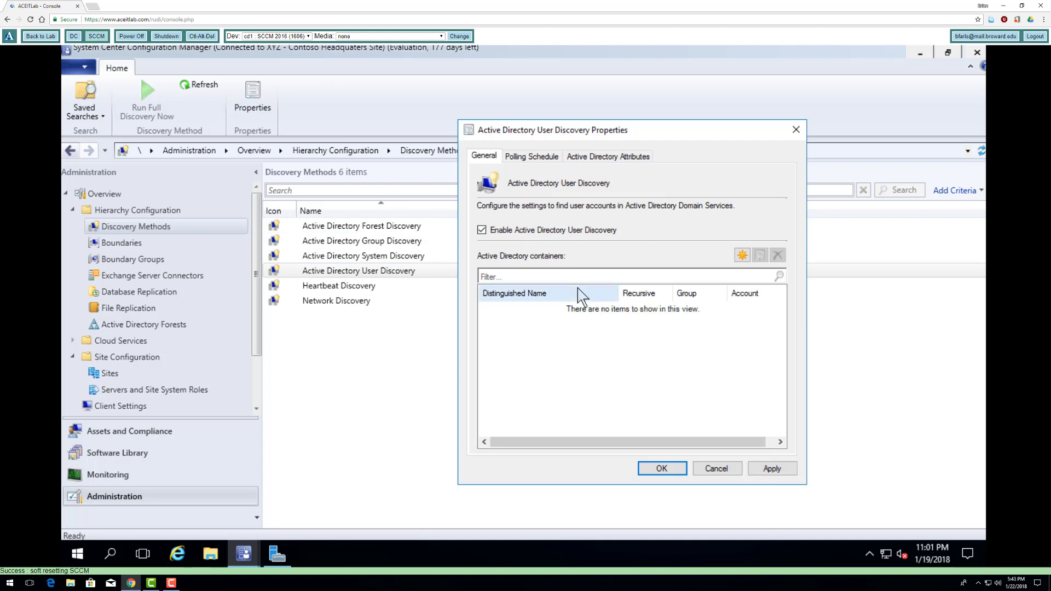
# Add an Active Directory container for user discovery that points to the contoso domain root, LDAP://DC=contoso,DC=com.
pyautogui.click(742, 256)
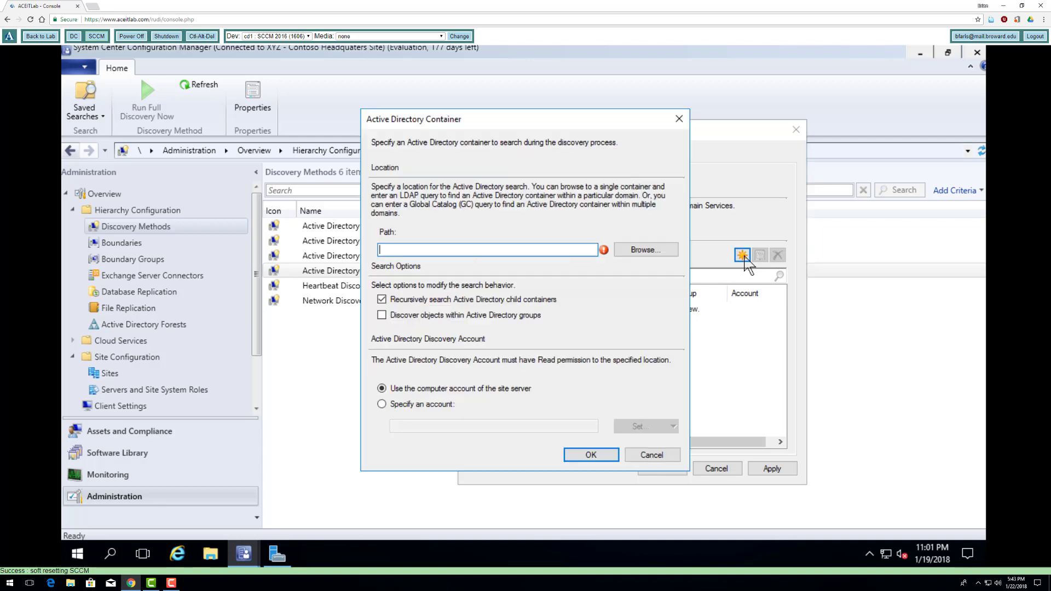
pyautogui.click(632, 252)
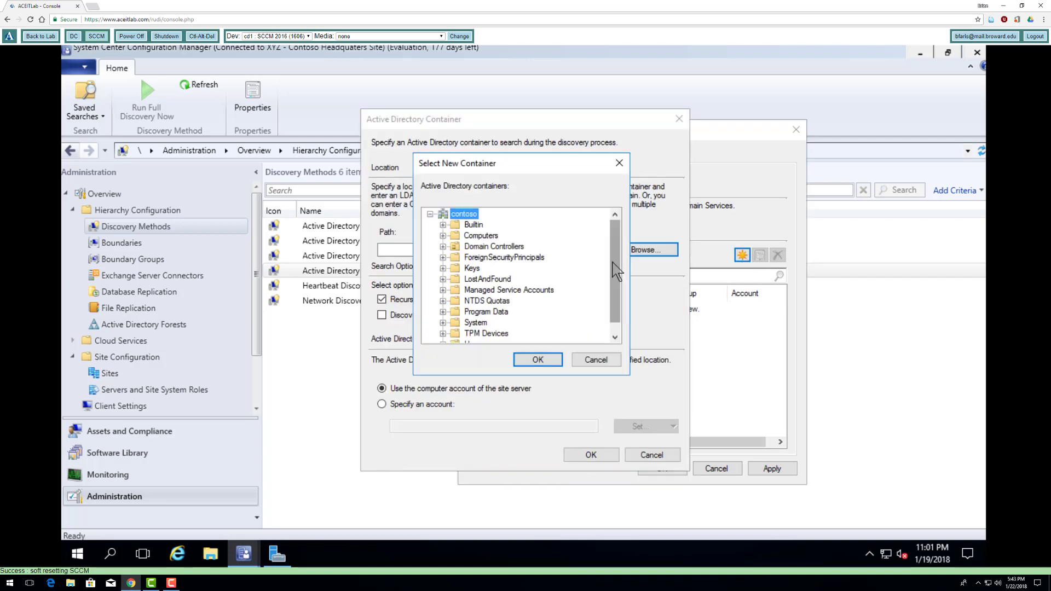
pyautogui.click(537, 360)
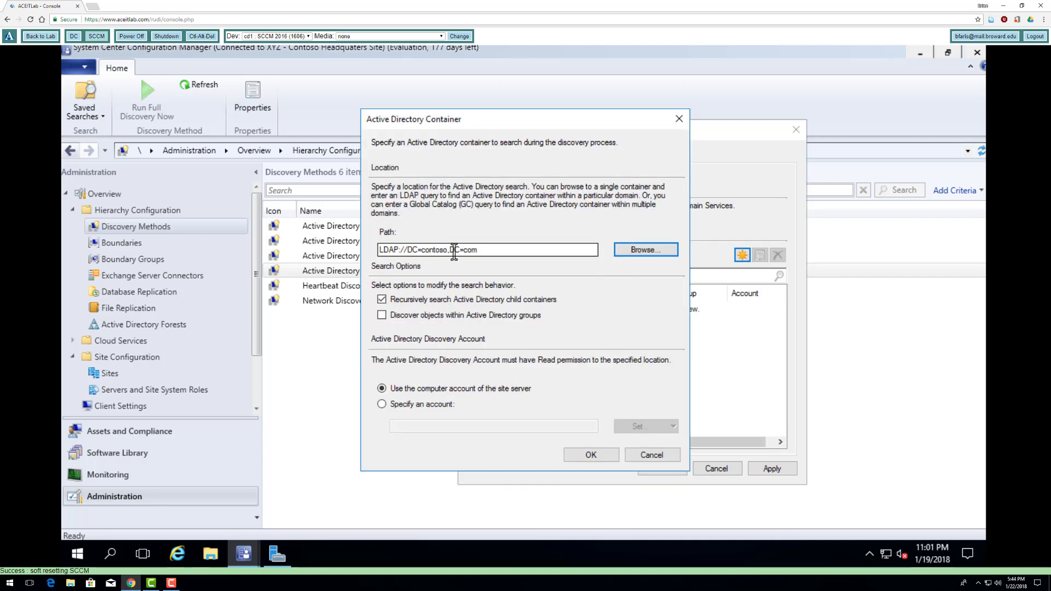
# Set the existing contoso\administrator account as the user discovery container's account, and save the settings with a full discovery run as soon as possible.
pyautogui.click(418, 405)
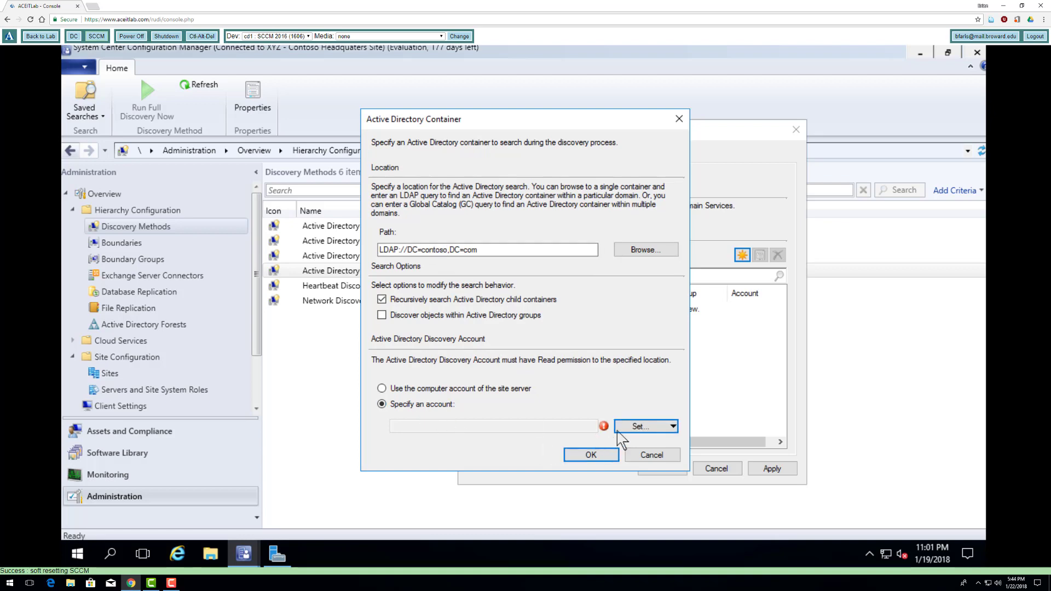
pyautogui.click(638, 426)
pyautogui.click(664, 452)
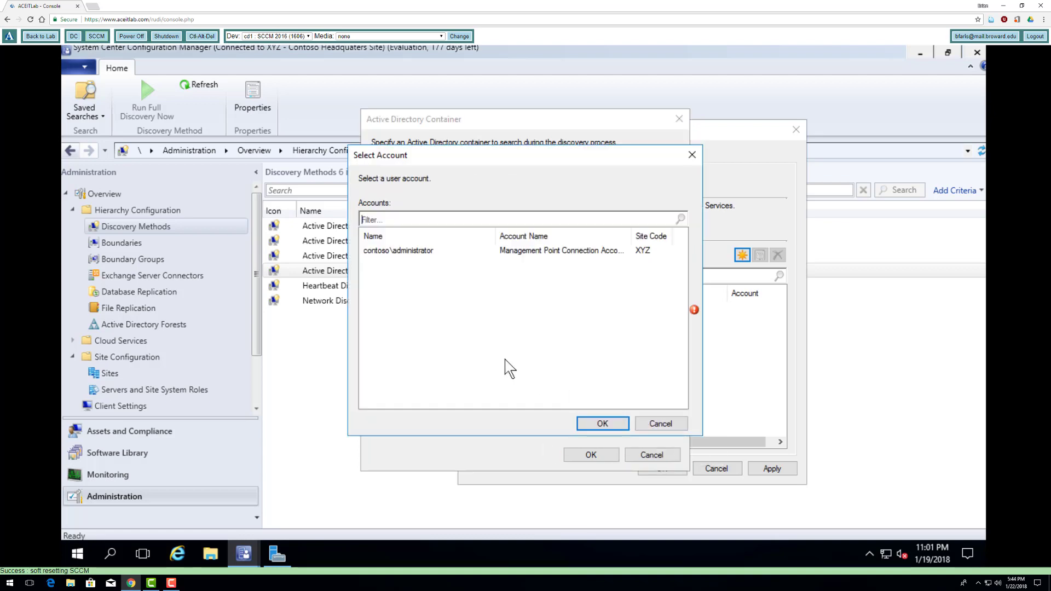
pyautogui.click(403, 251)
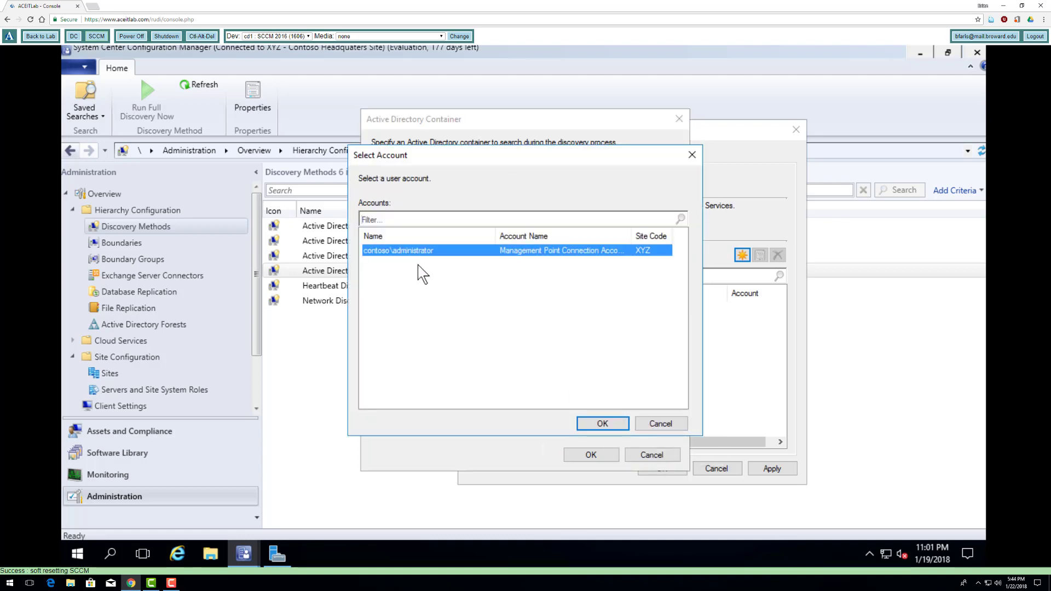
pyautogui.click(602, 424)
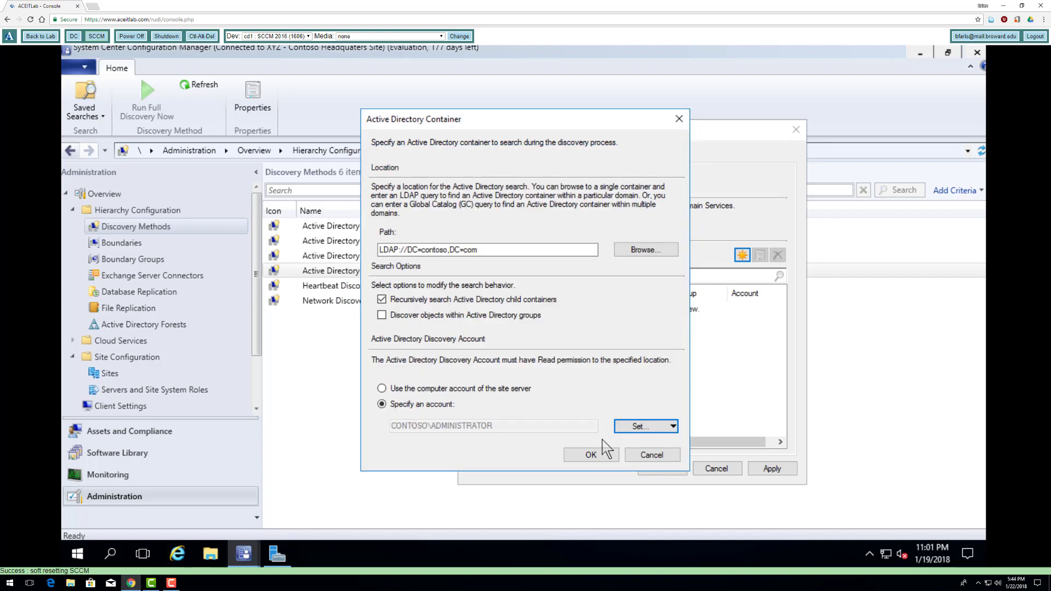
pyautogui.click(601, 455)
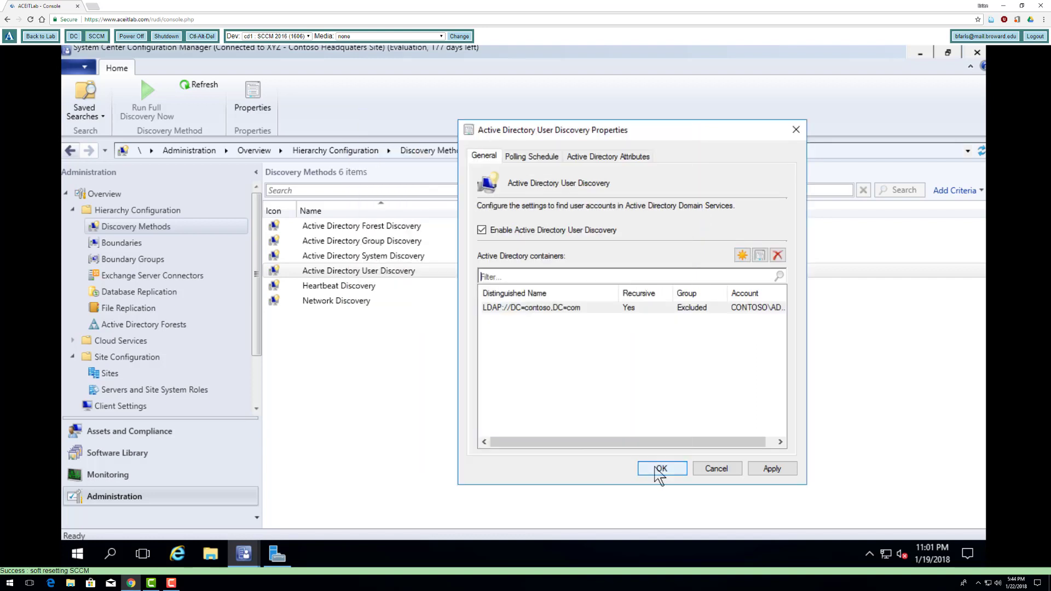
pyautogui.click(658, 470)
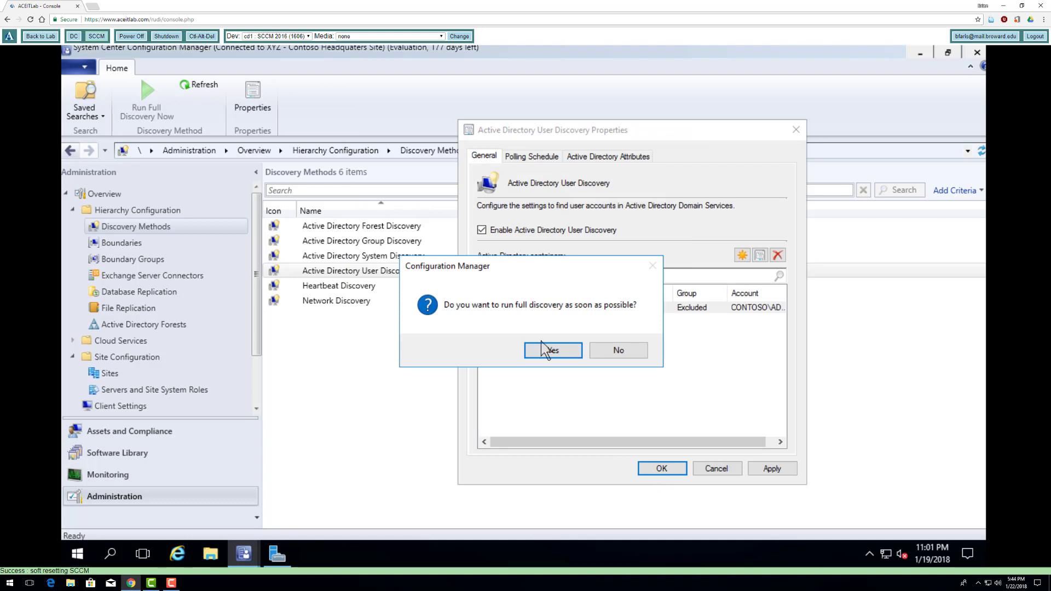
pyautogui.click(549, 351)
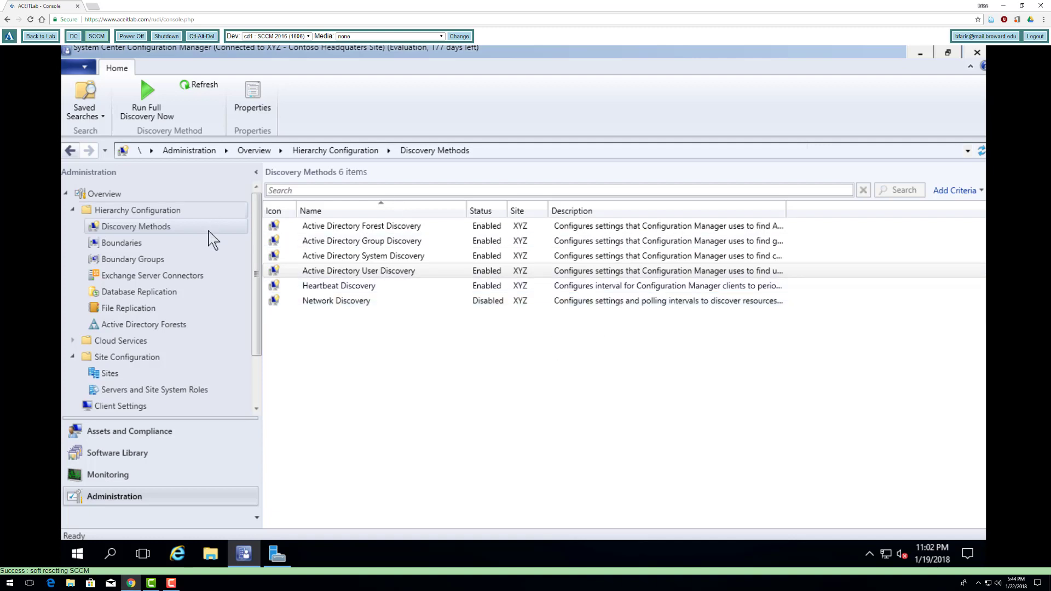
# Review the discovery methods and the Default-First-Site-Name boundary, checking the boundary's associated site systems and boundary groups without changing anything.
pyautogui.click(137, 248)
pyautogui.click(408, 229)
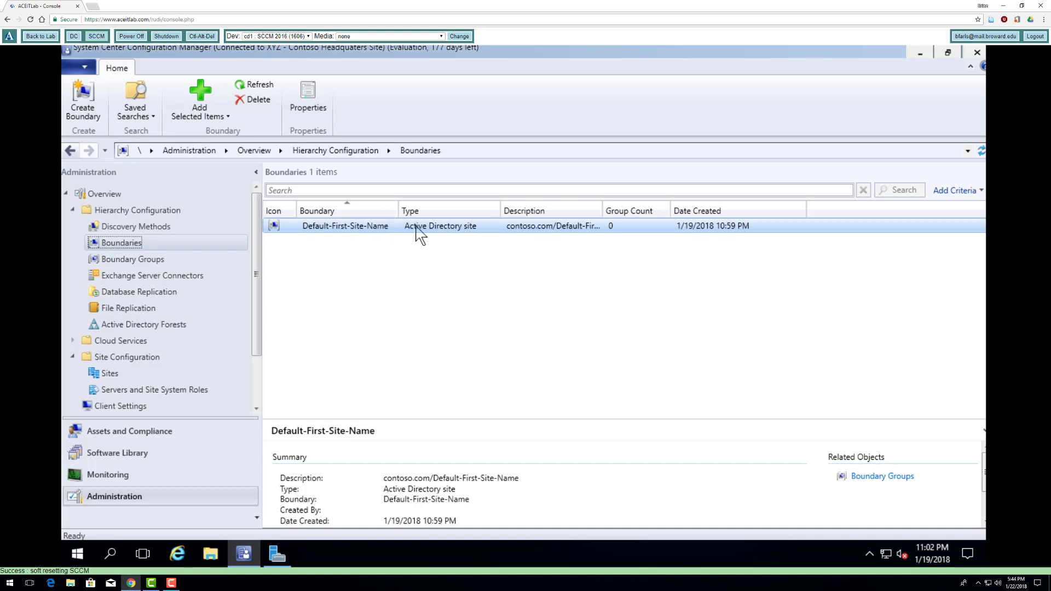
pyautogui.click(159, 227)
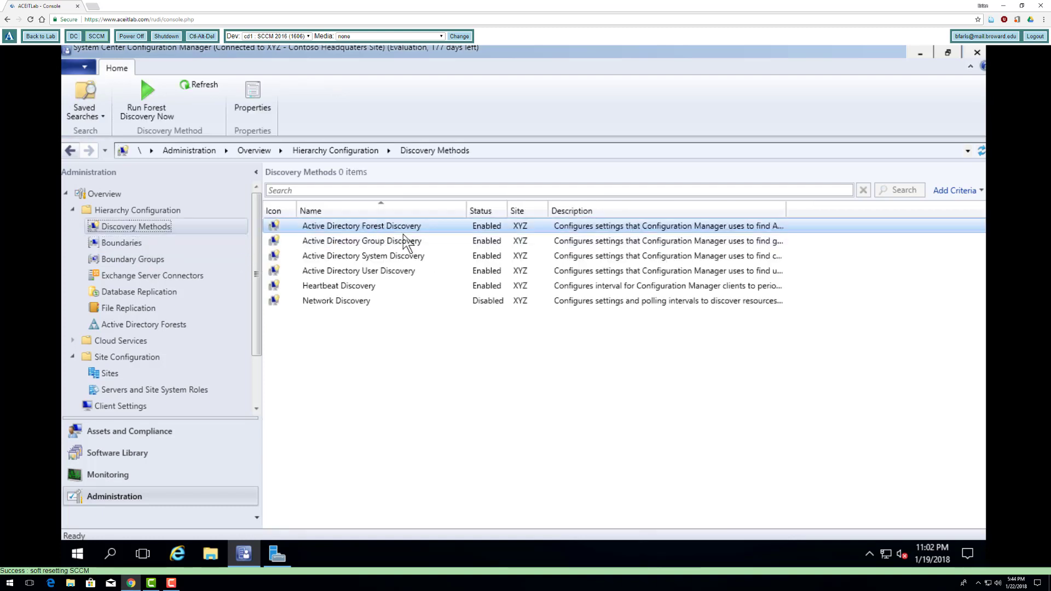
pyautogui.click(138, 244)
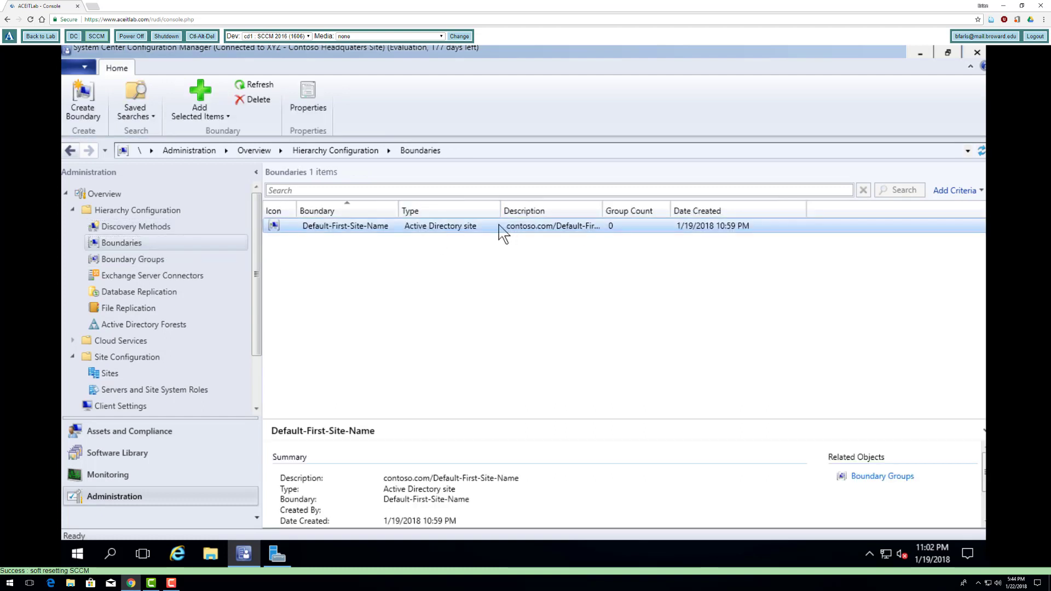
pyautogui.rightClick(499, 226)
pyautogui.click(551, 288)
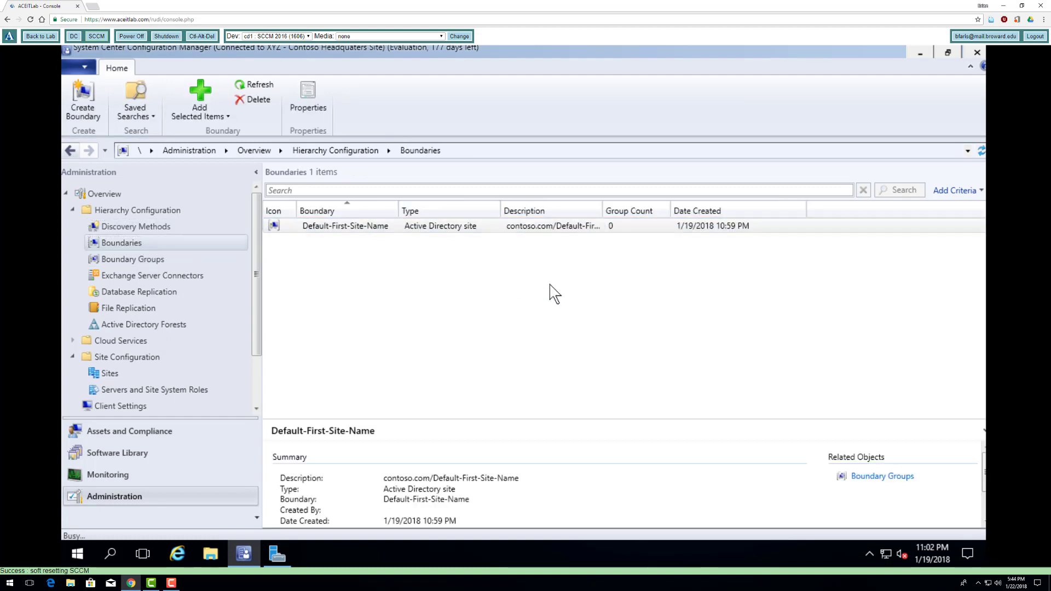
pyautogui.click(409, 137)
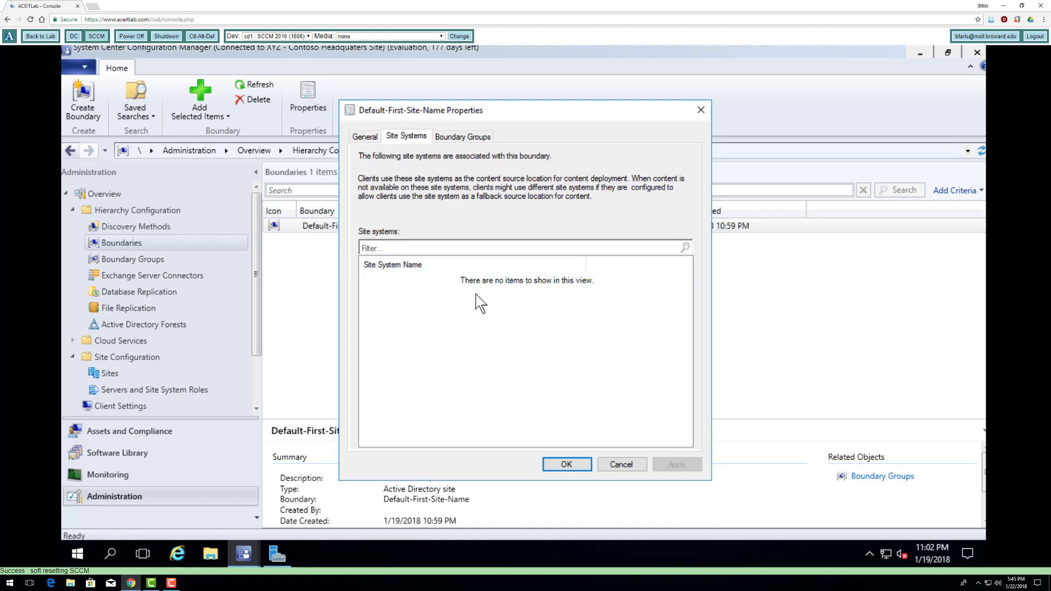
pyautogui.click(451, 137)
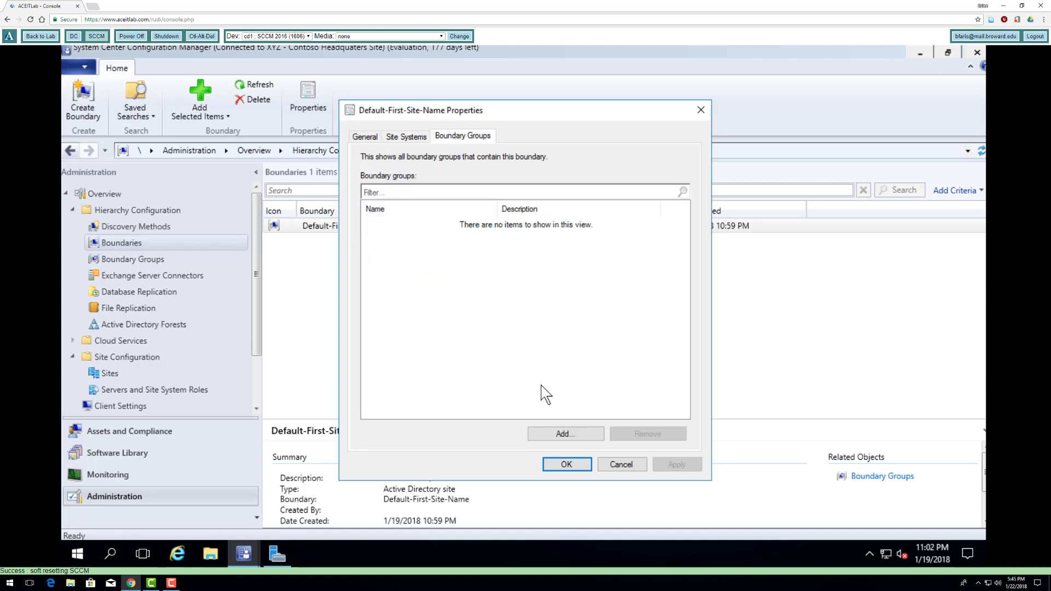
pyautogui.click(365, 137)
pyautogui.click(399, 138)
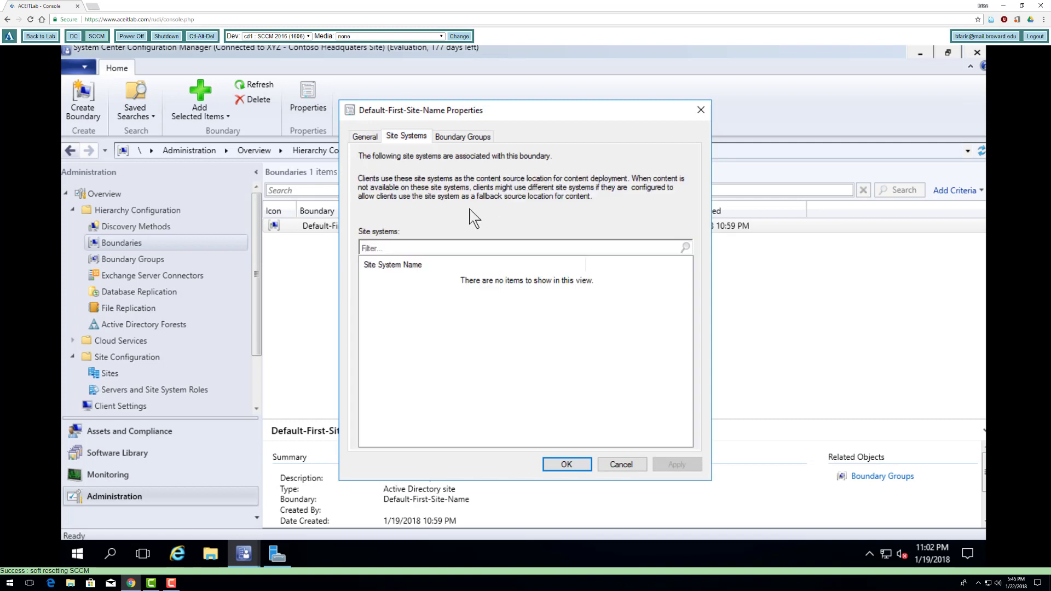
pyautogui.click(629, 464)
# Start a new boundary group named Boundary Group and add the Default-First-Site-Name boundary as its member.
pyautogui.click(140, 260)
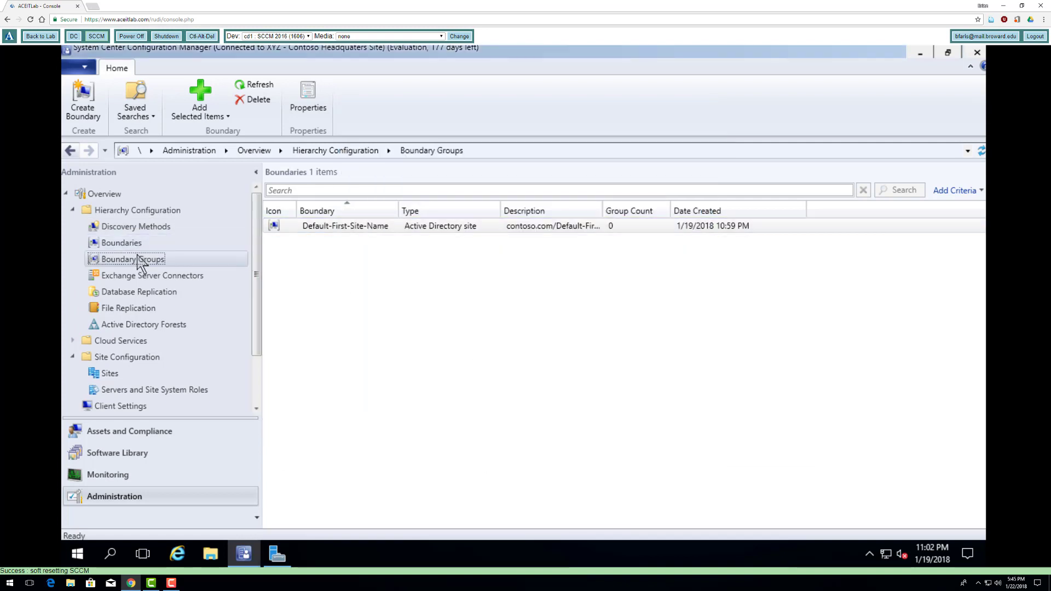
pyautogui.rightClick(372, 271)
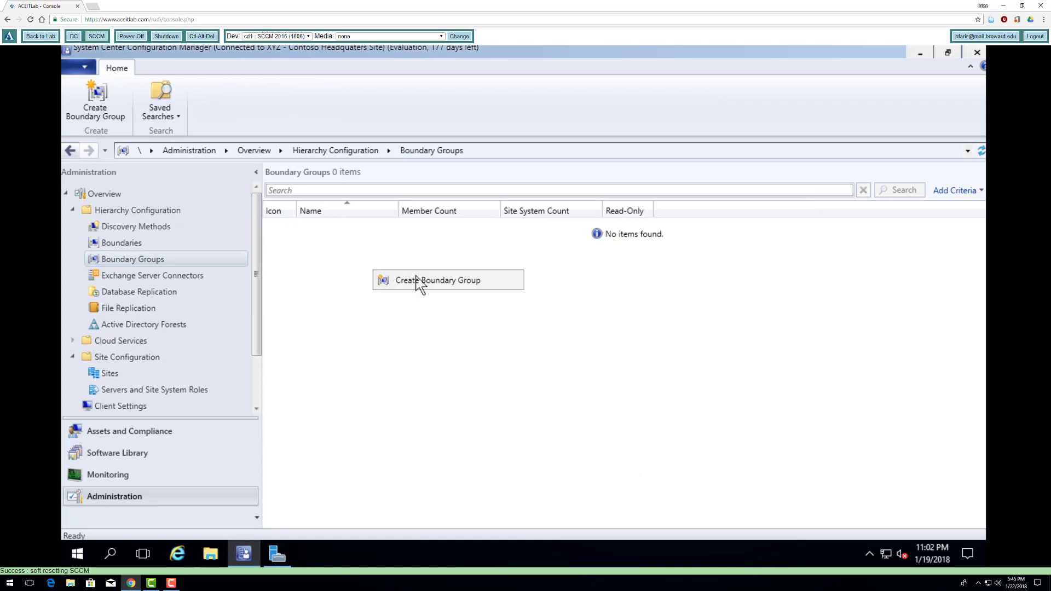
pyautogui.click(417, 282)
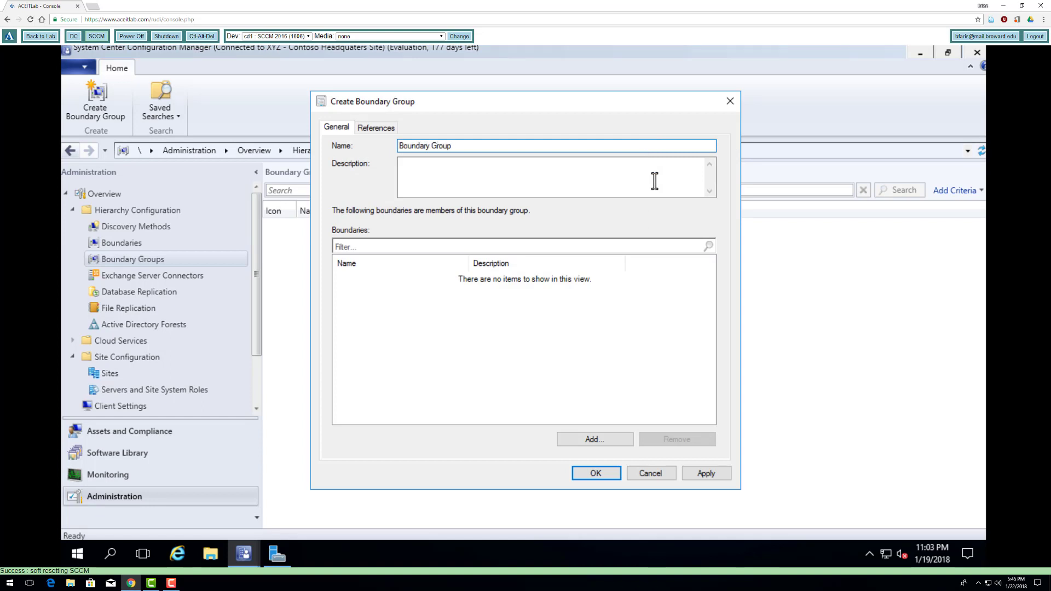
pyautogui.click(601, 439)
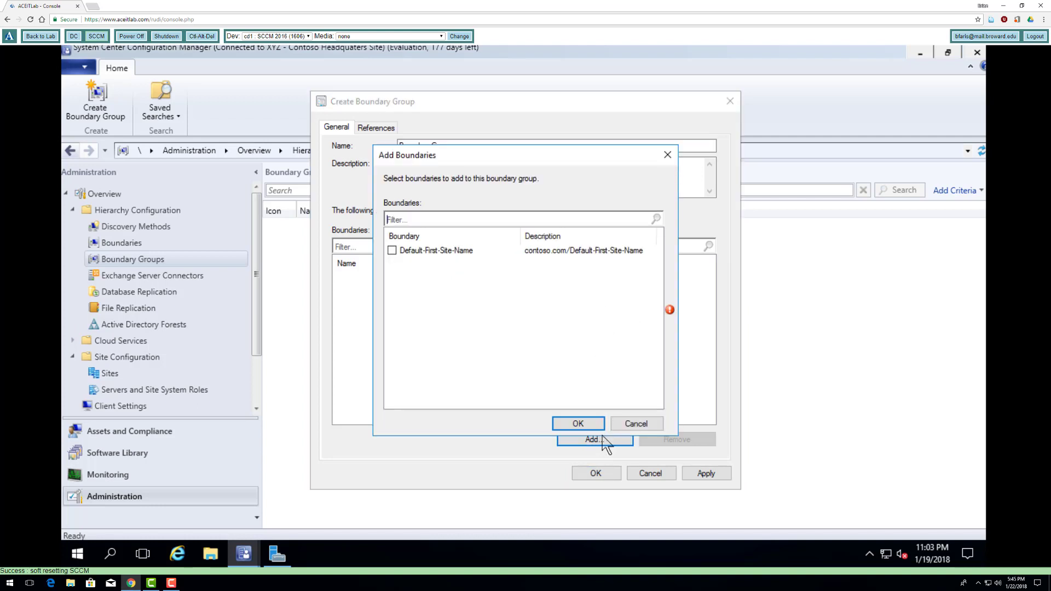
pyautogui.click(392, 251)
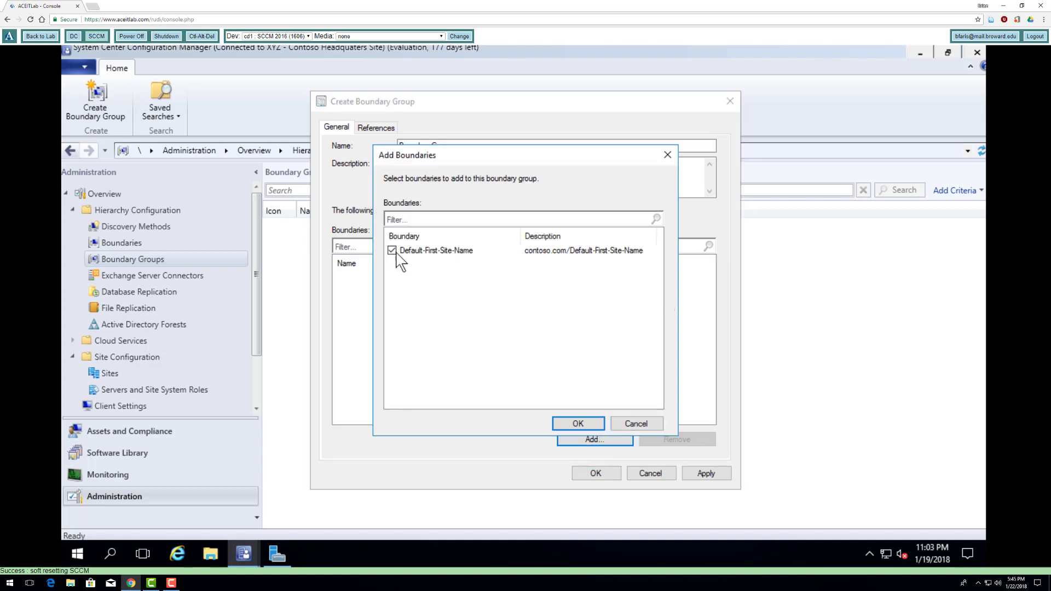
pyautogui.click(593, 425)
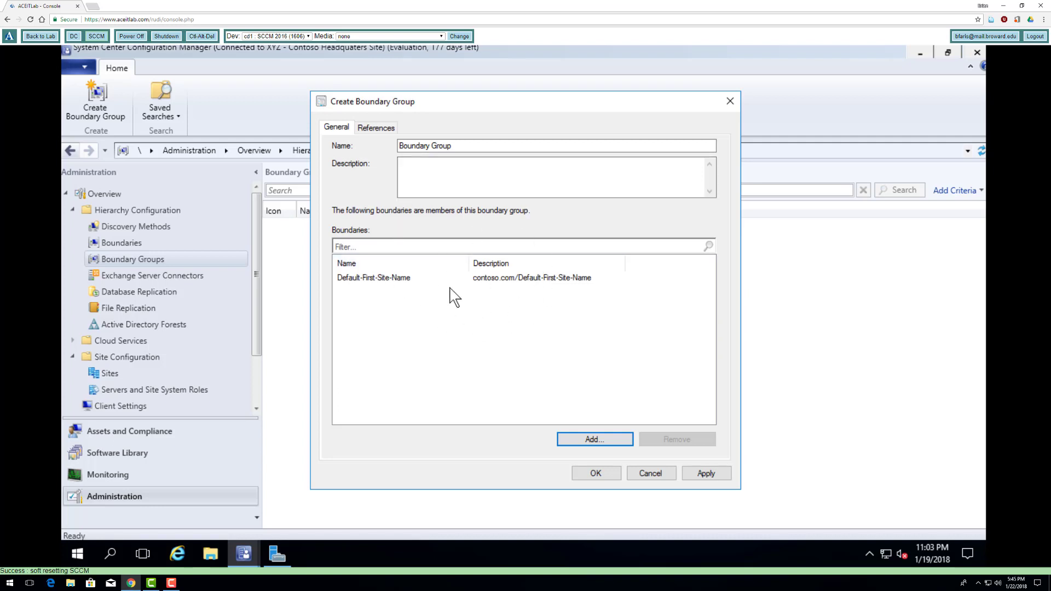
# Use the boundary group for site assignment to XYZ-Contoso Headquaters Site, associate the \\sccm.contoso.com site system server, and create the group.
pyautogui.click(375, 127)
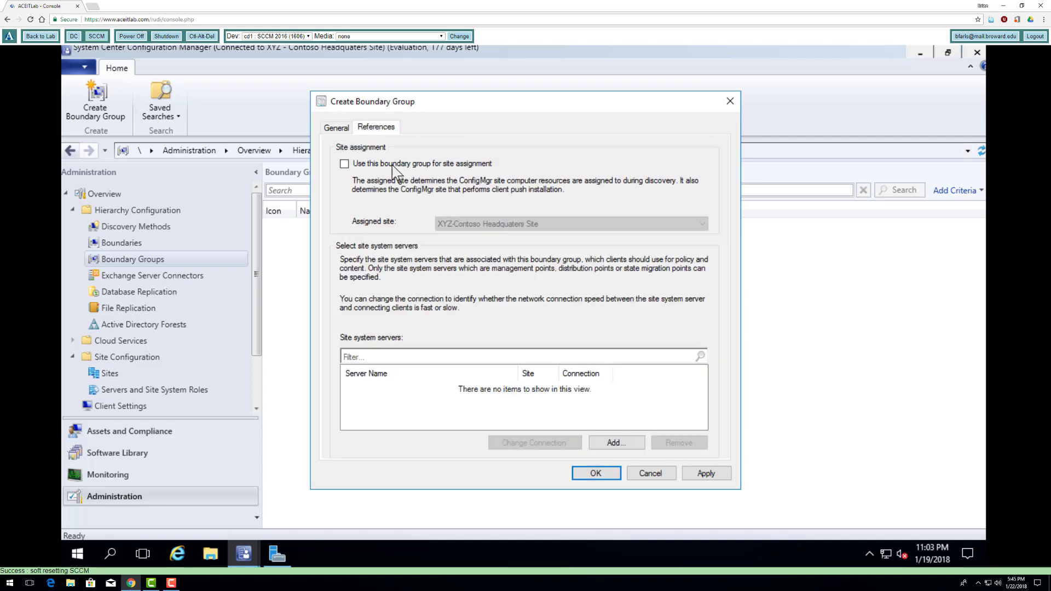
pyautogui.click(370, 164)
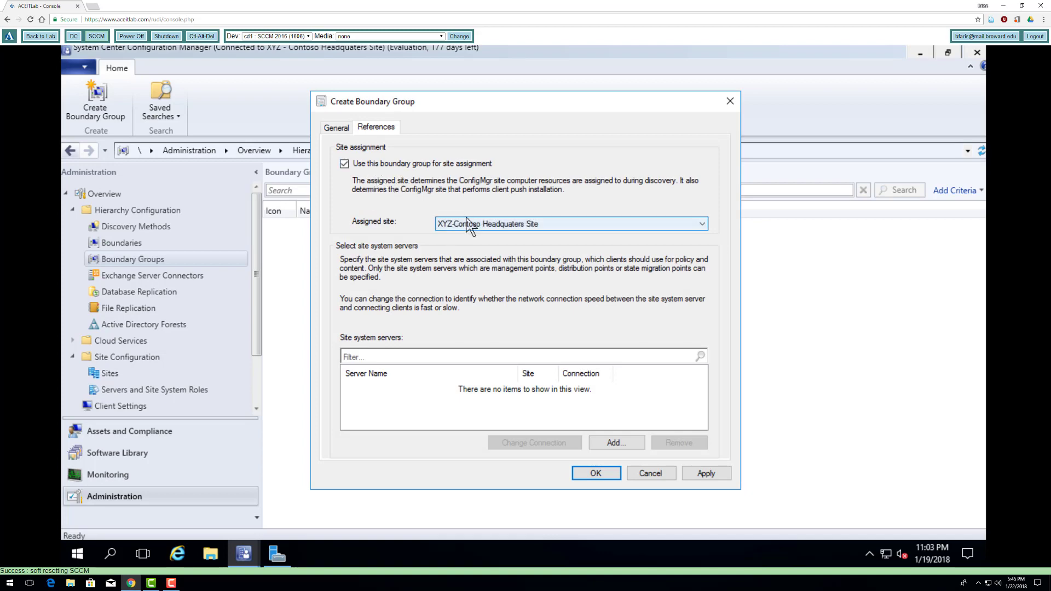
pyautogui.click(608, 443)
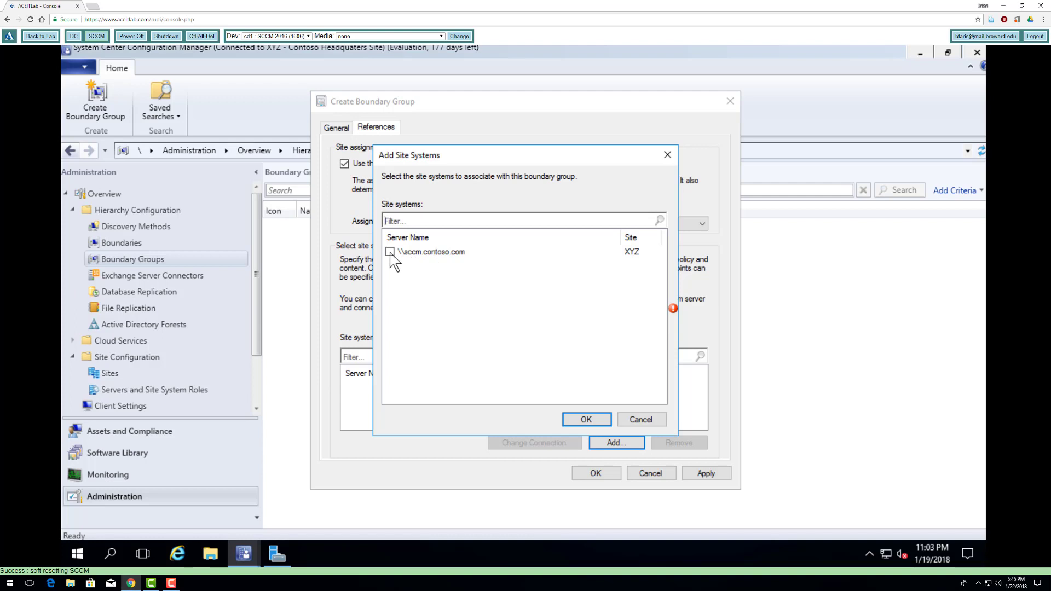
pyautogui.click(390, 251)
pyautogui.press('Return')
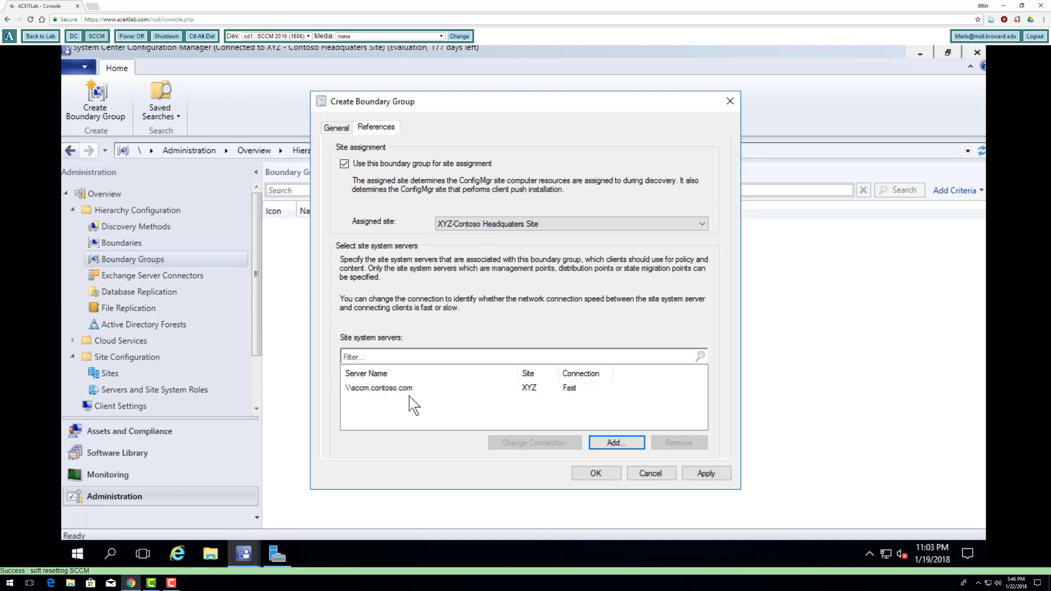
pyautogui.click(583, 474)
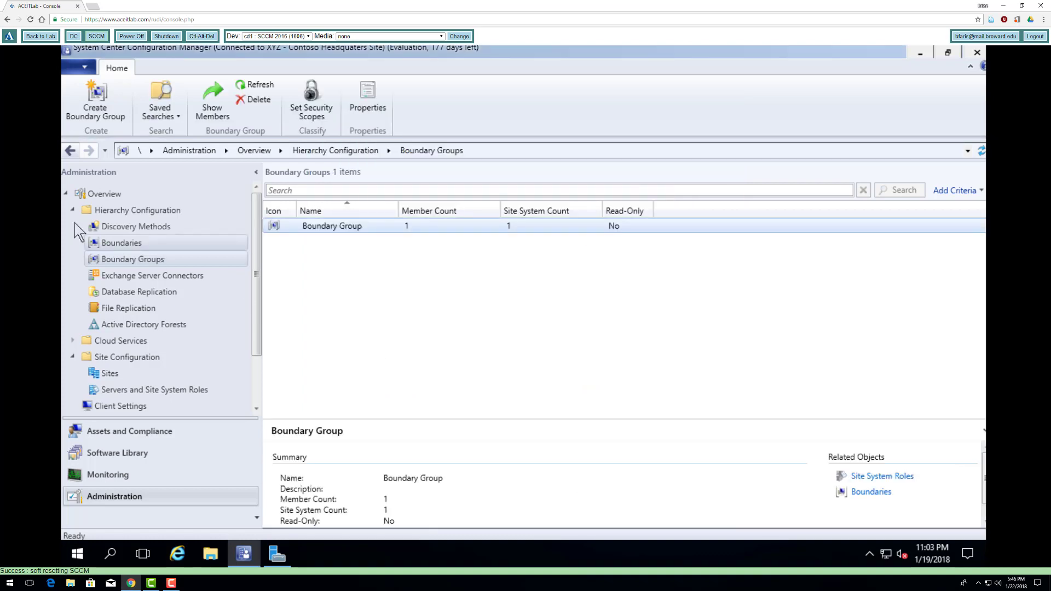
# Check the Default-First-Site-Name boundary's properties for its associated site systems and boundary group membership after the group's creation.
pyautogui.click(110, 227)
pyautogui.click(107, 243)
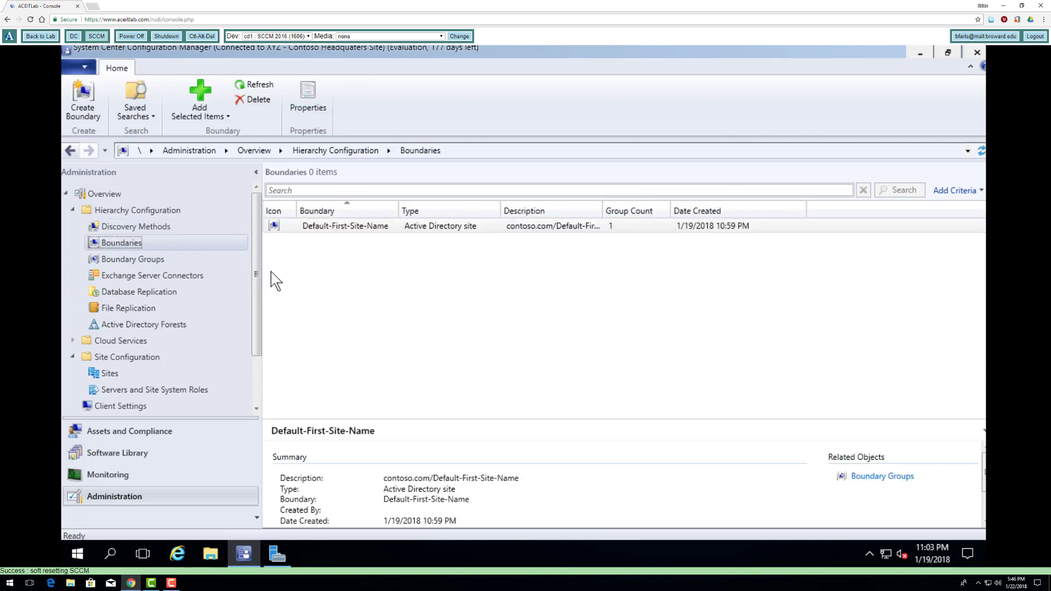
pyautogui.rightClick(364, 229)
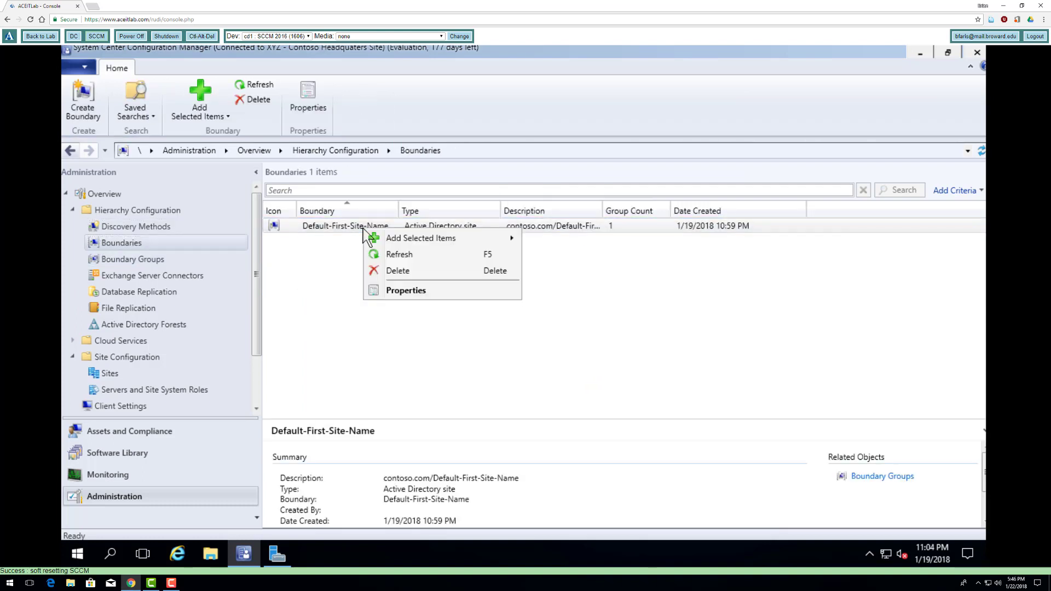
pyautogui.click(403, 291)
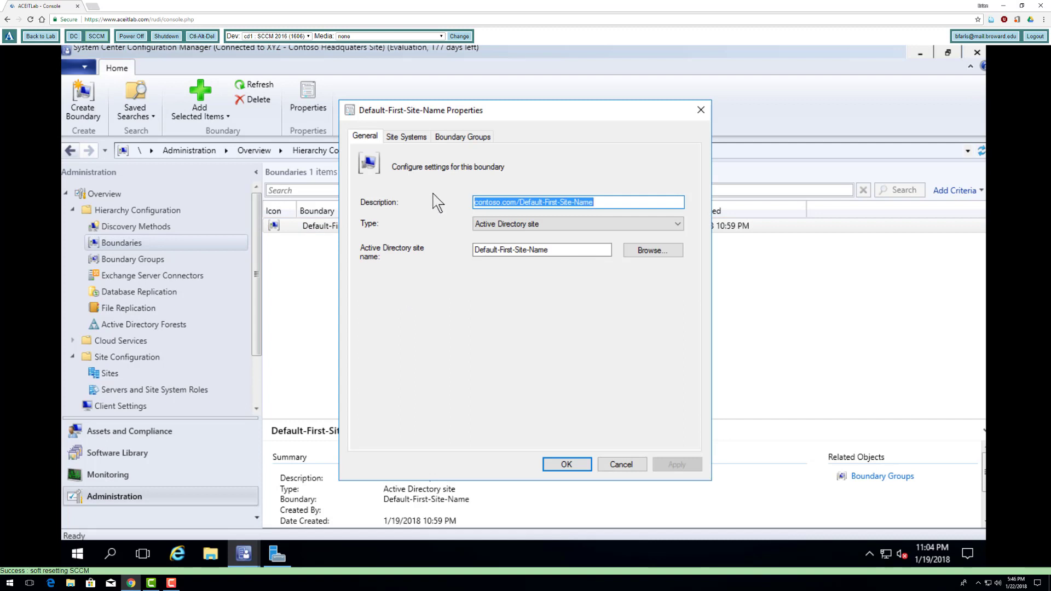
pyautogui.click(406, 137)
pyautogui.click(376, 280)
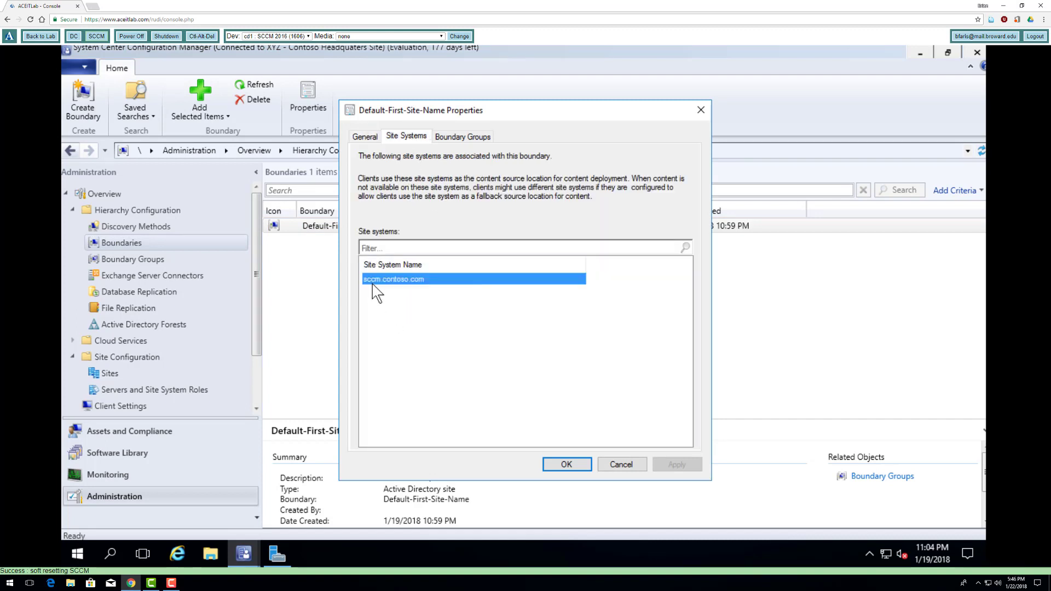
pyautogui.click(480, 138)
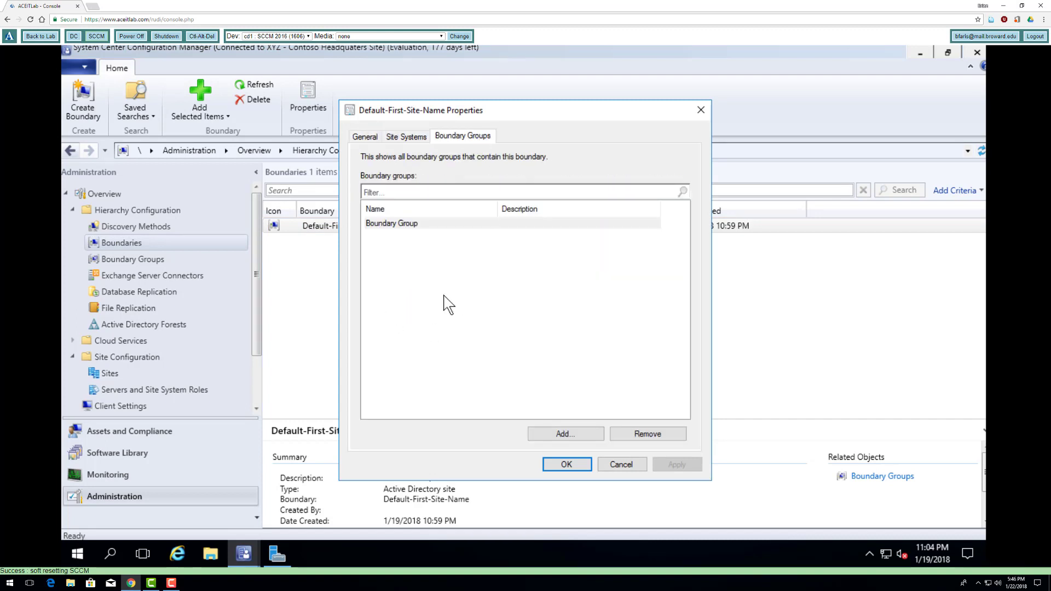
pyautogui.click(398, 224)
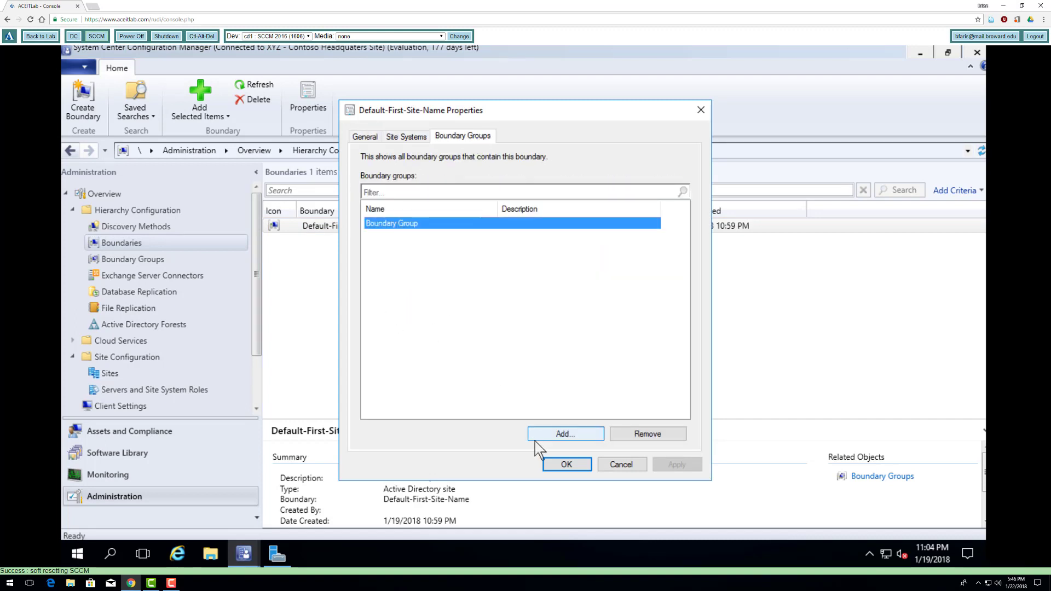
pyautogui.click(567, 464)
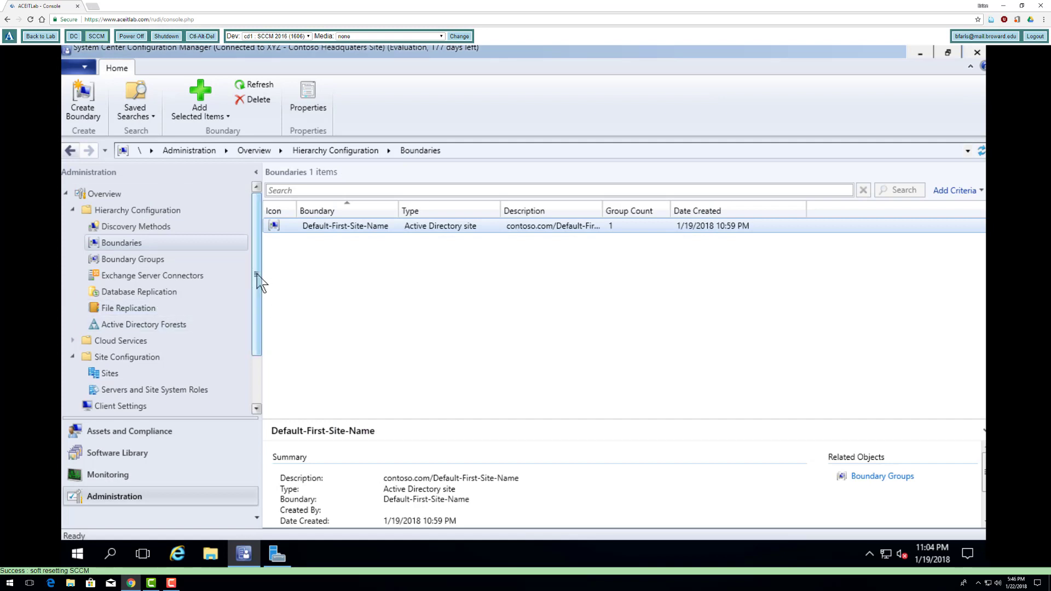
# Open the properties of Default Client Settings in the site's client settings.
pyautogui.moveTo(256, 275); pyautogui.dragTo(245, 331)
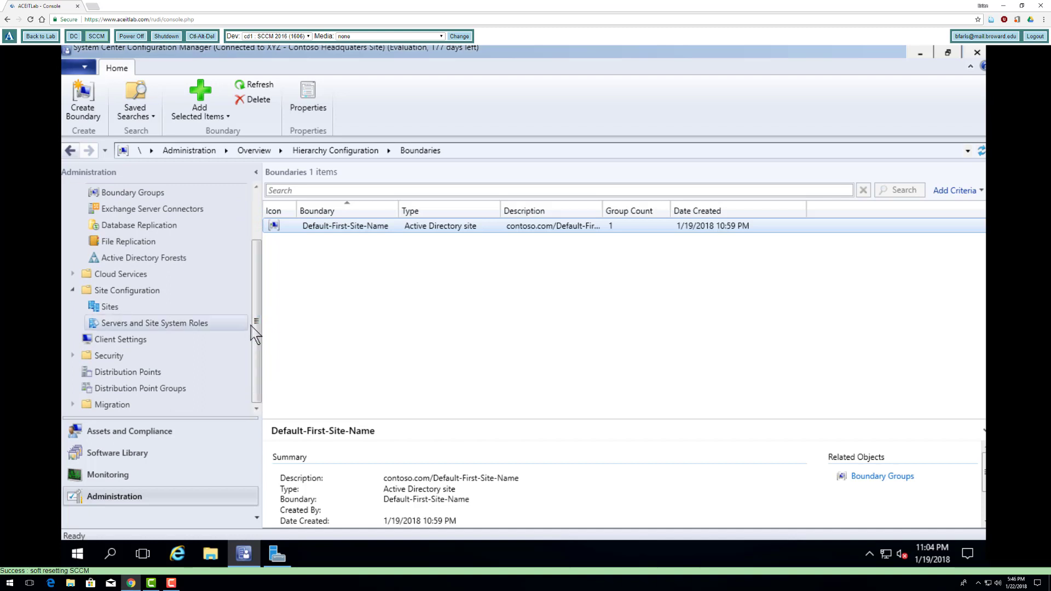
pyautogui.click(114, 342)
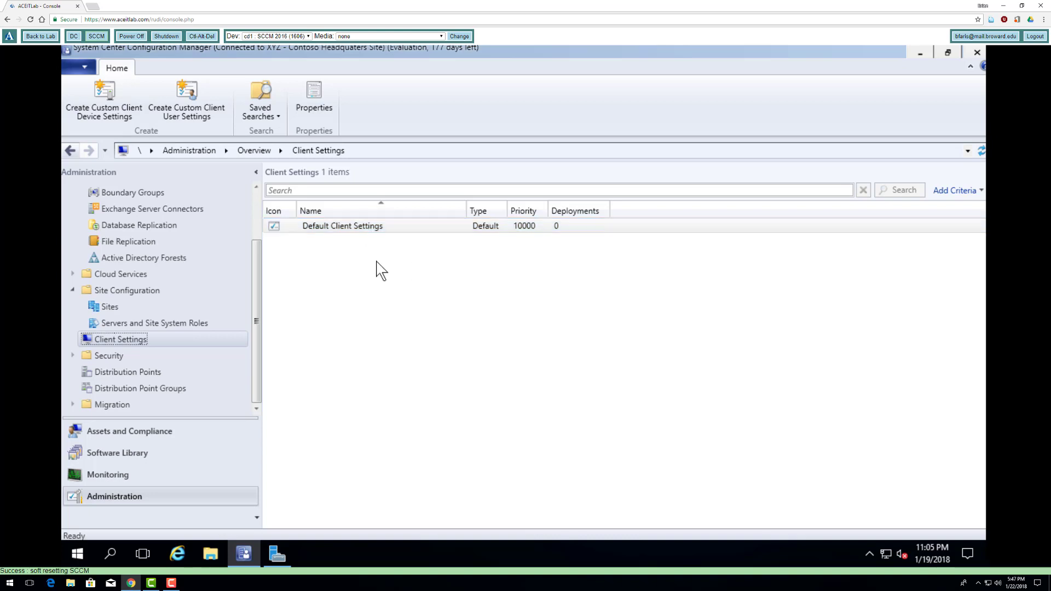
pyautogui.rightClick(347, 226)
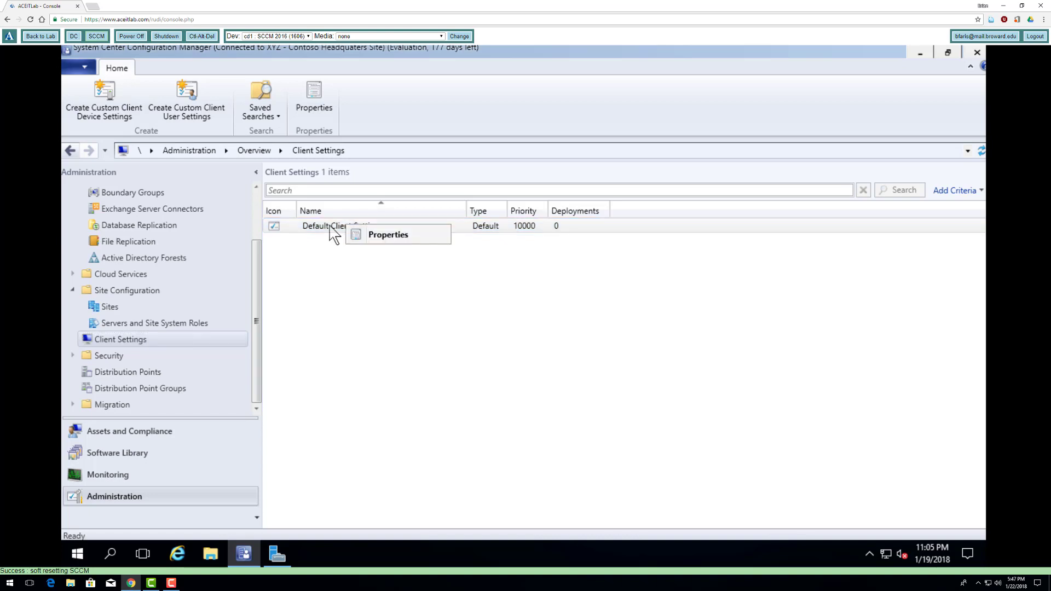
pyautogui.click(385, 236)
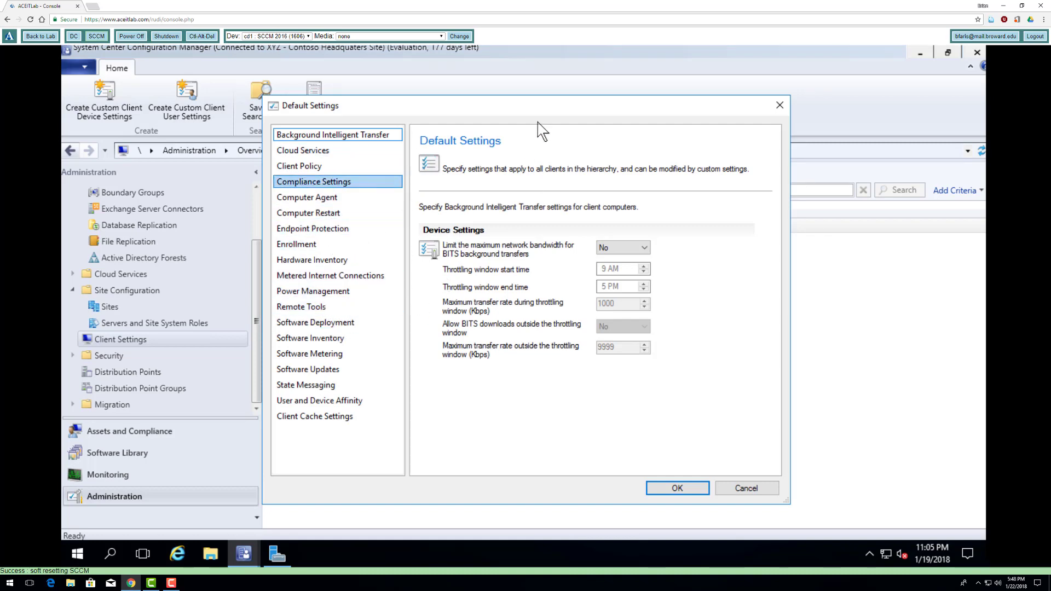
pyautogui.moveTo(551, 107); pyautogui.dragTo(640, 98)
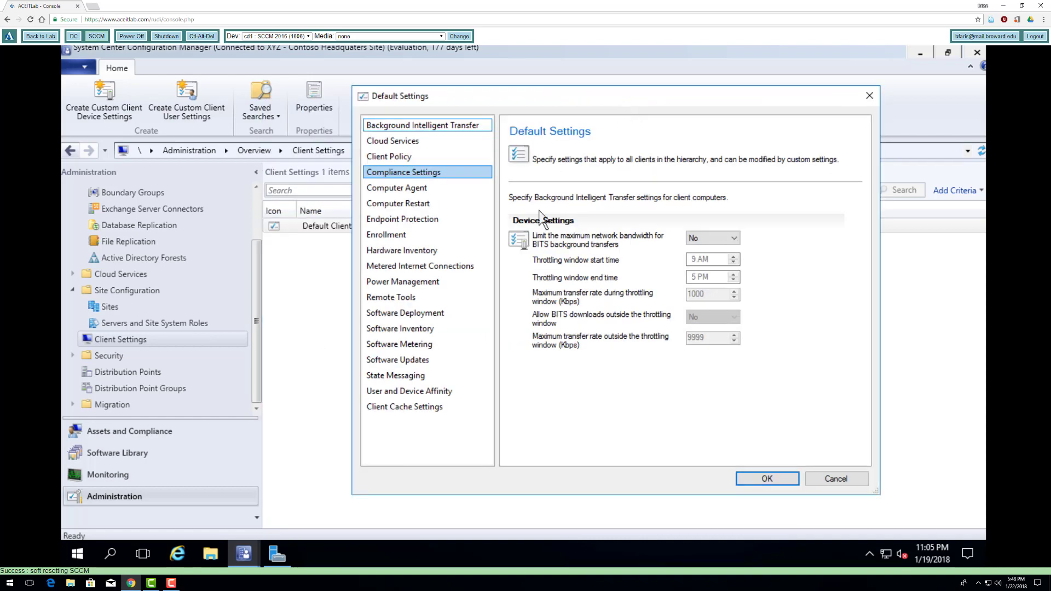
# Set the client policy polling interval in the default settings to 5 minutes.
pyautogui.click(411, 188)
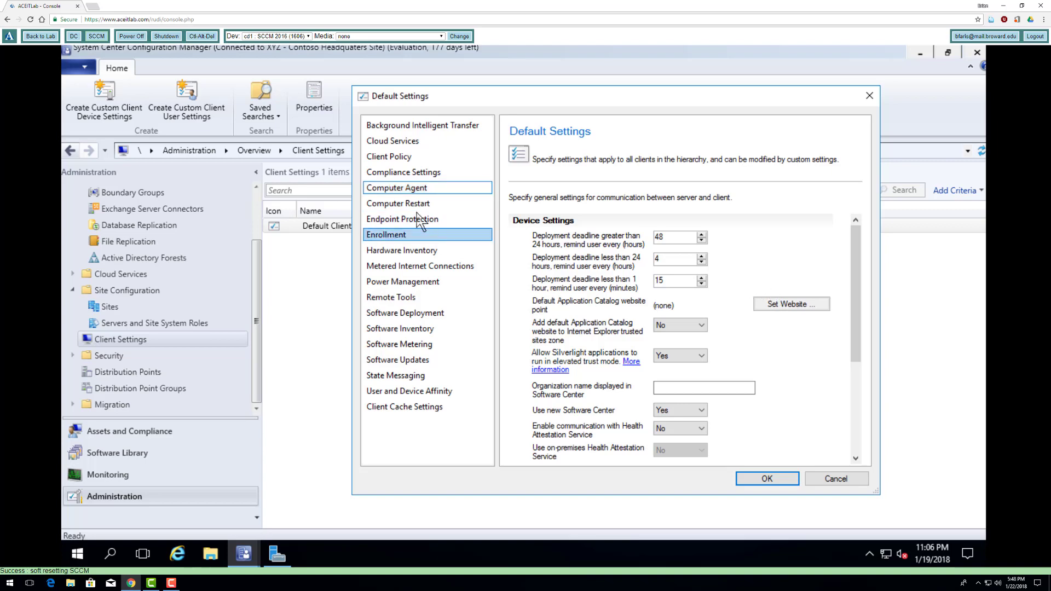
pyautogui.click(410, 158)
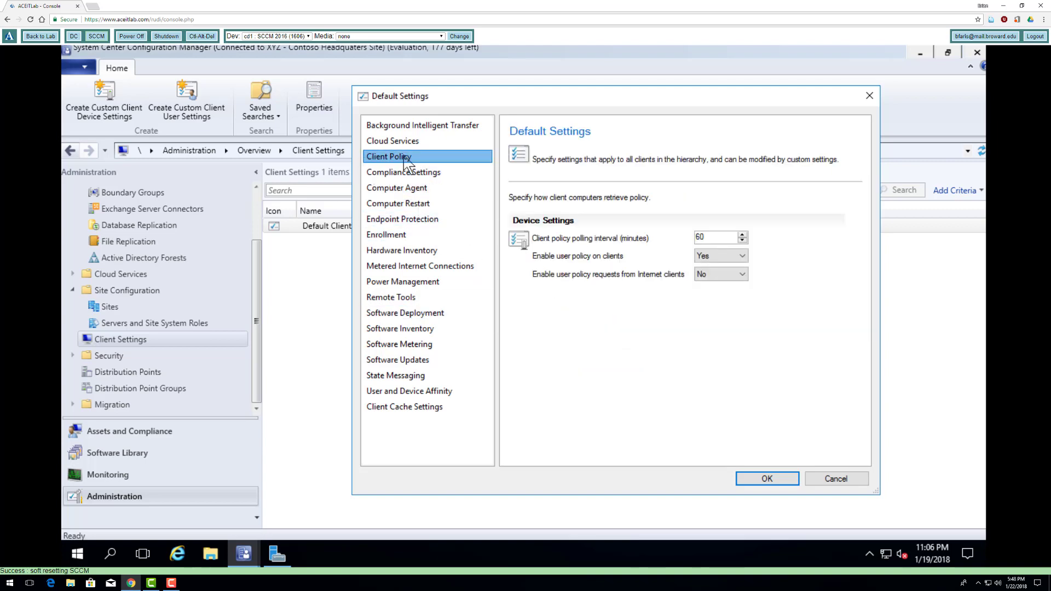
pyautogui.click(416, 188)
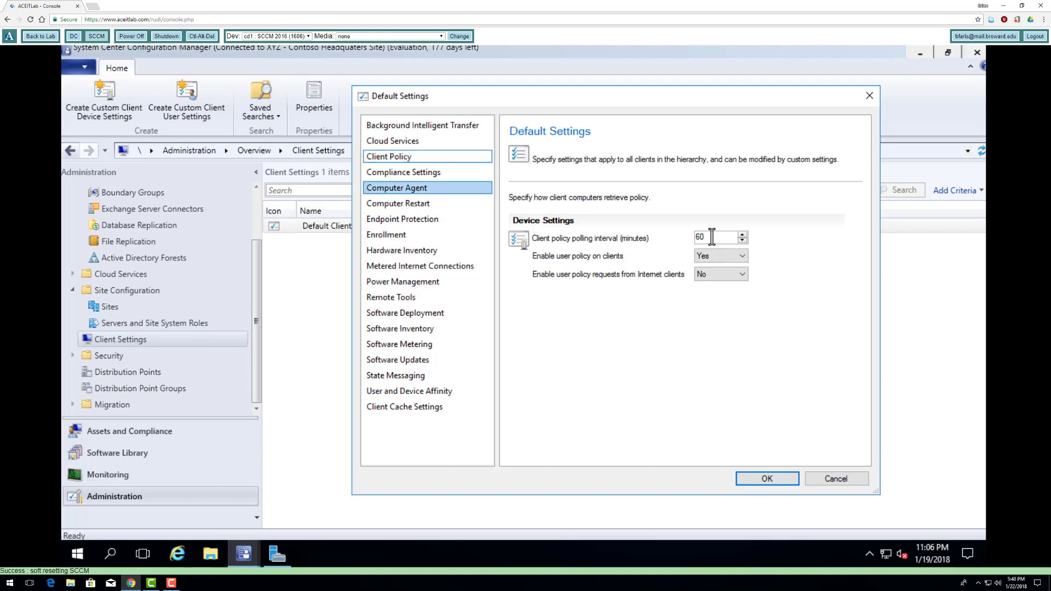
pyautogui.doubleClick(711, 236)
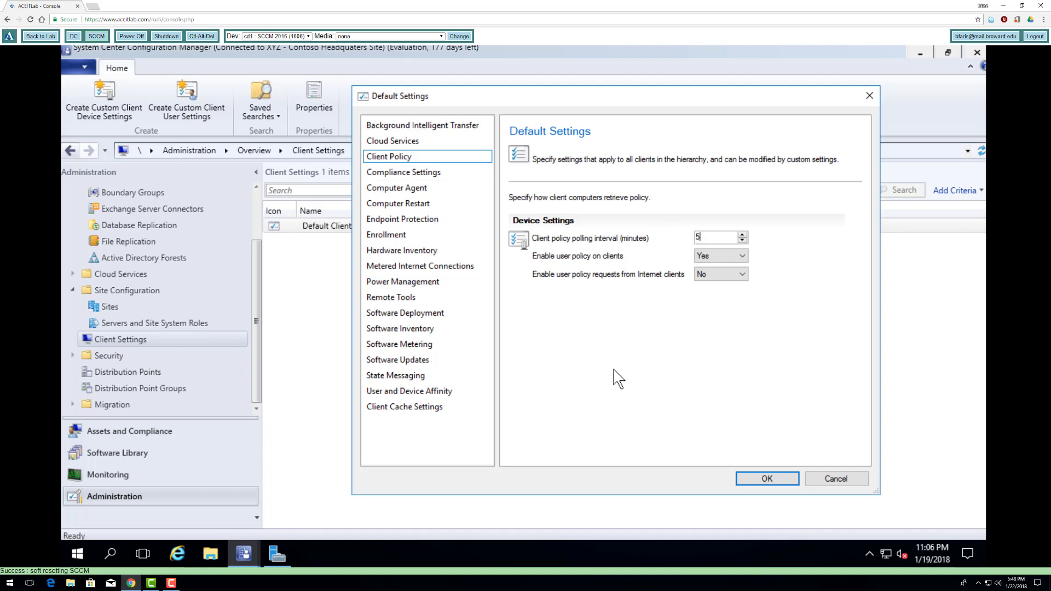
pyautogui.click(705, 239)
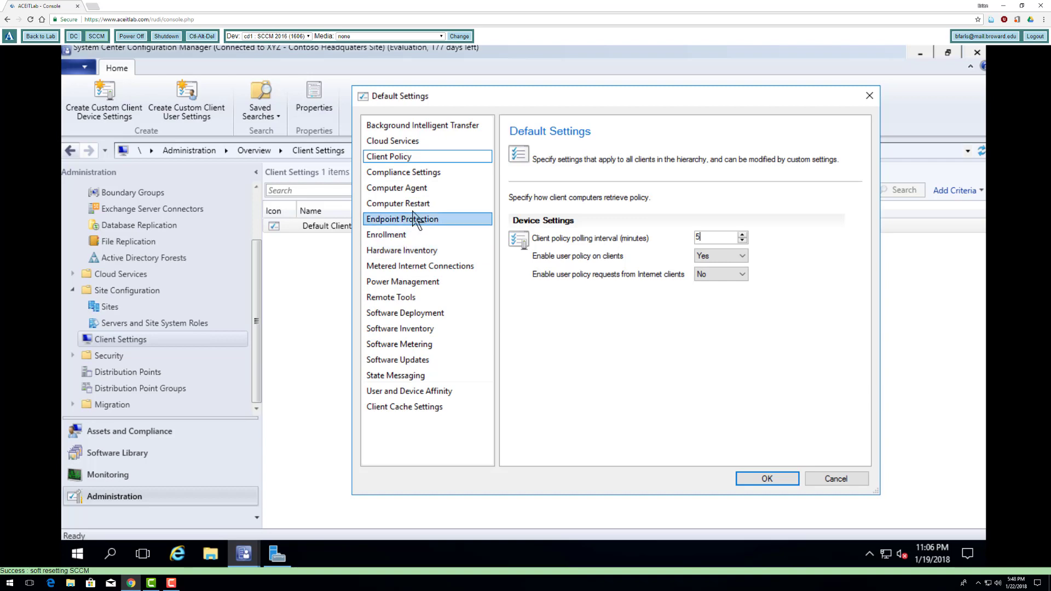
# Review the default Computer Agent, Computer Restart, Endpoint Protection, Enrollment, Power Management and Remote Tools settings.
pyautogui.click(404, 187)
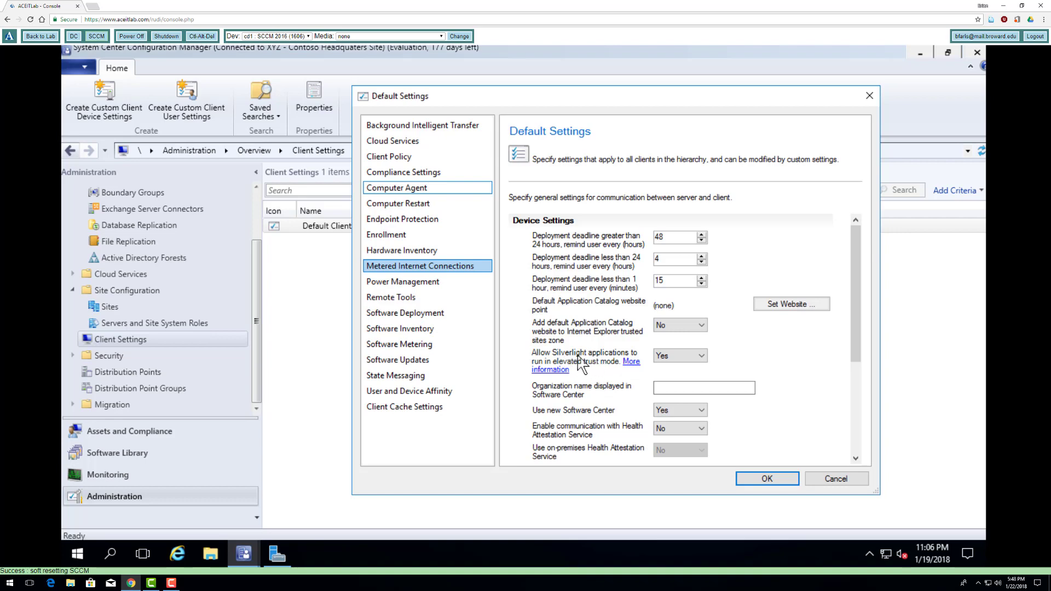
pyautogui.click(424, 204)
pyautogui.click(425, 220)
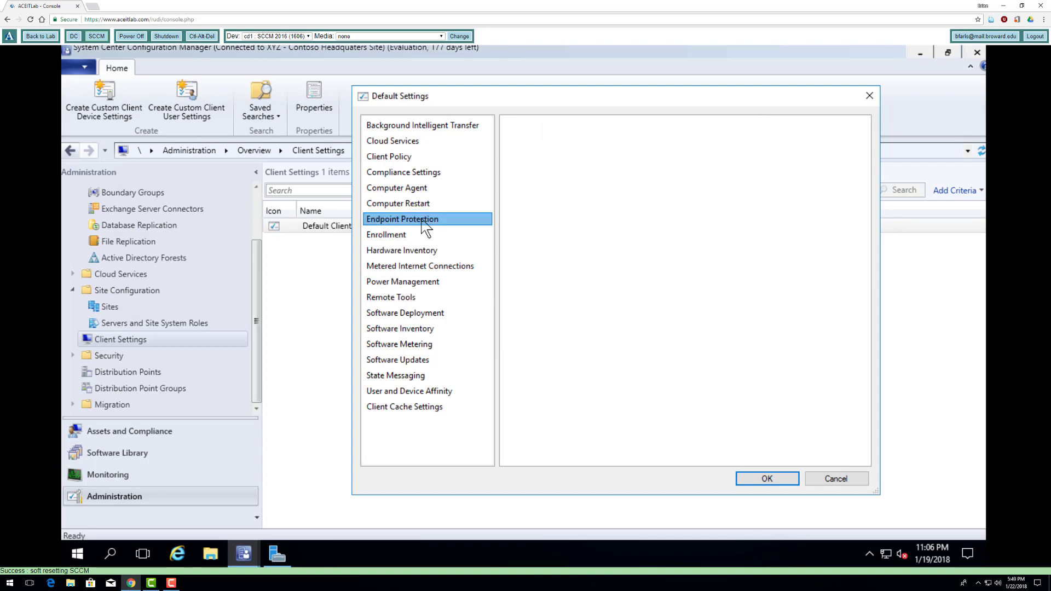
pyautogui.click(400, 235)
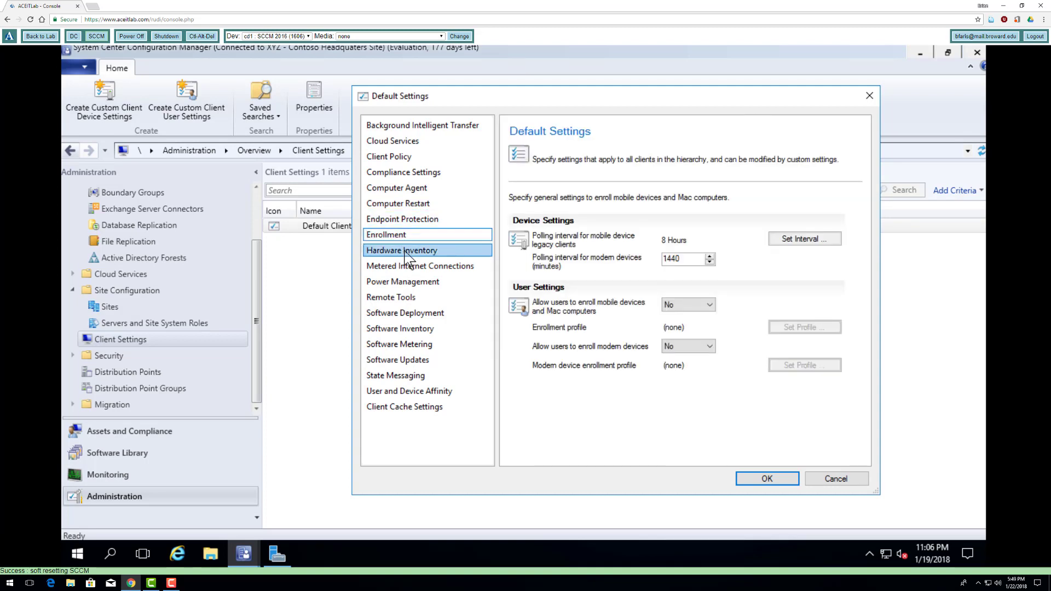
pyautogui.click(408, 284)
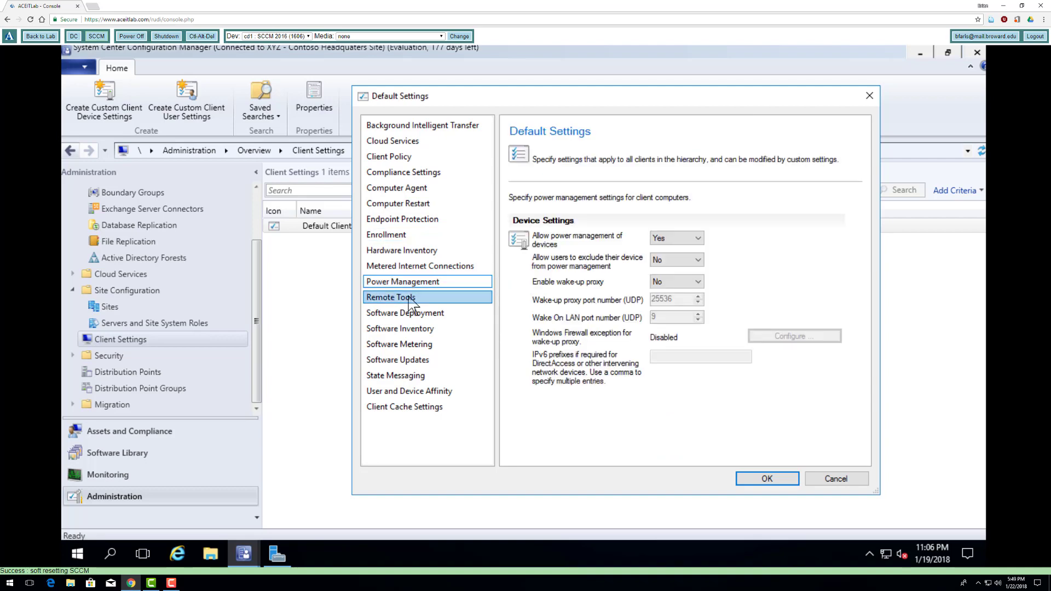
pyautogui.click(408, 299)
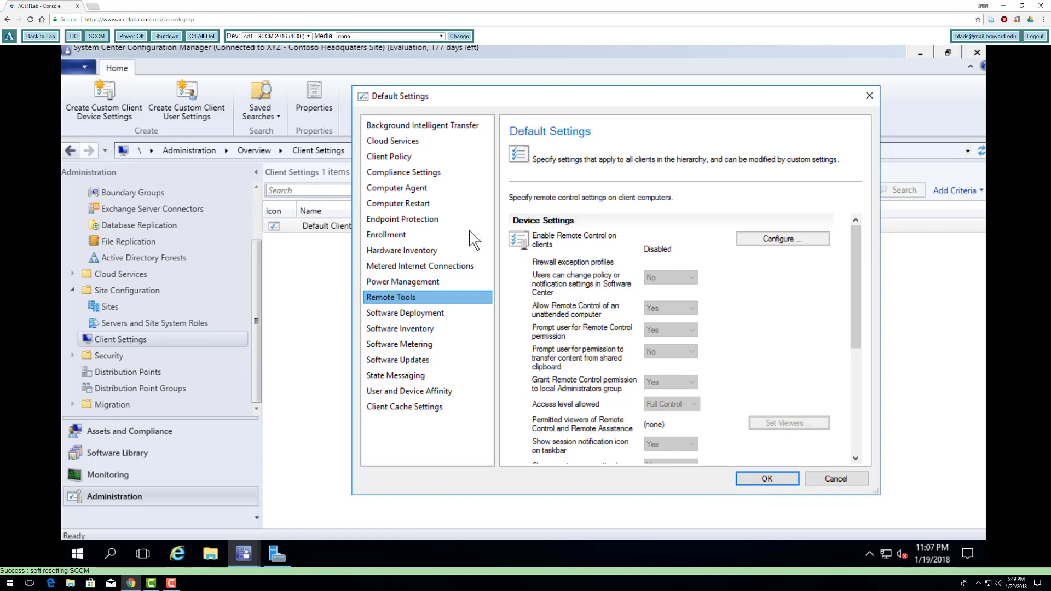
# Recheck the client policy polling interval and save the default client settings.
pyautogui.click(398, 156)
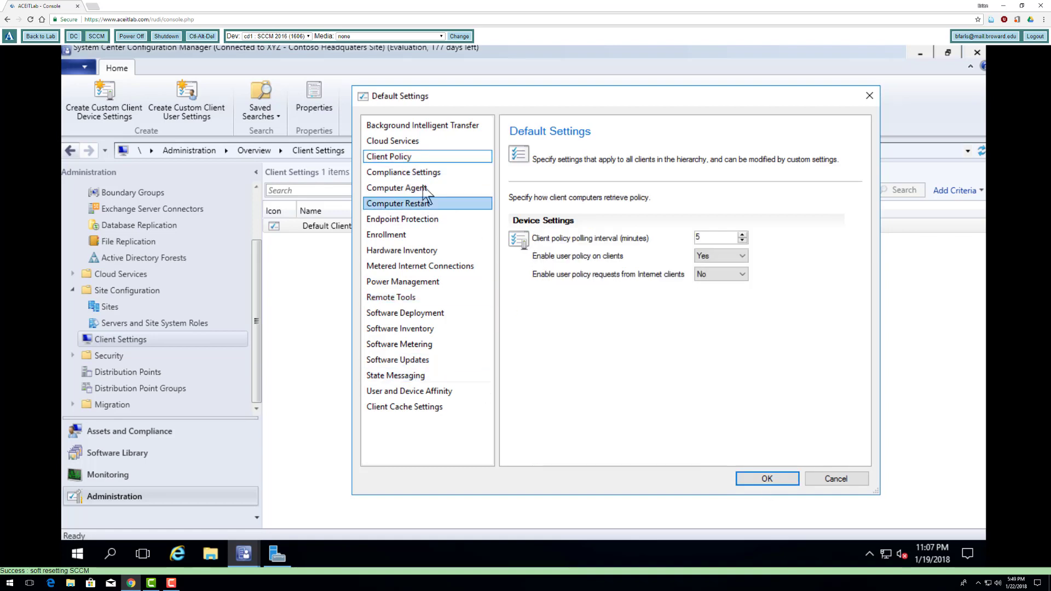
pyautogui.doubleClick(706, 237)
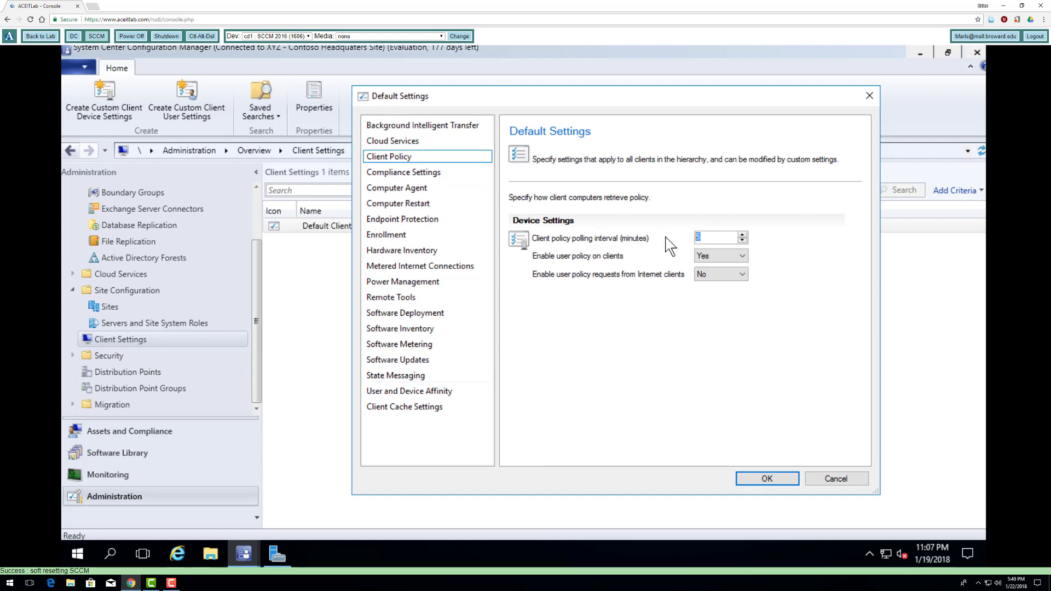
pyautogui.click(781, 481)
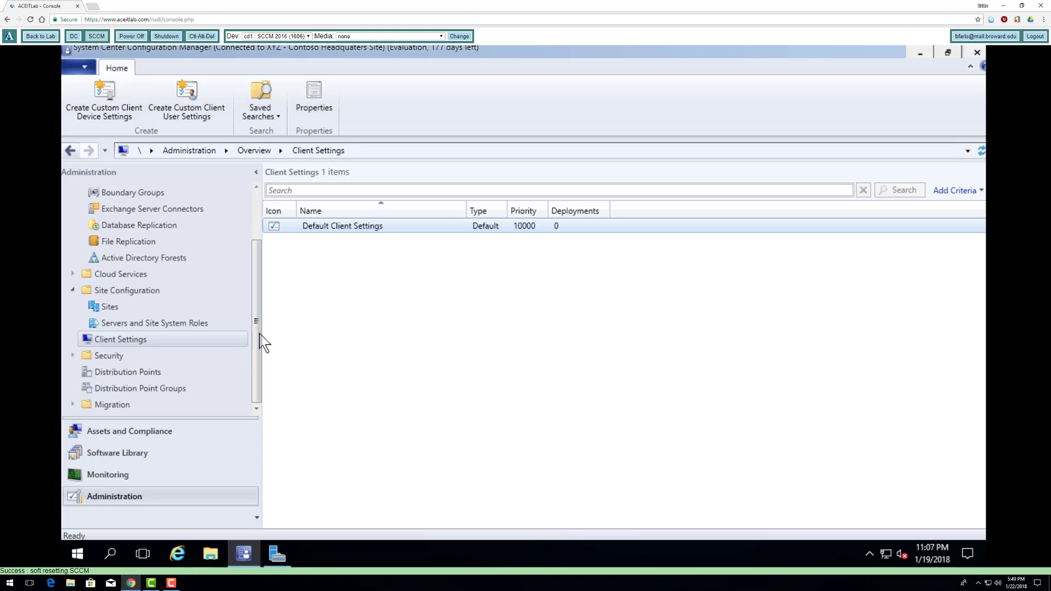
# Display the Devices list under Assets and Compliance and select the DC device.
pyautogui.moveTo(256, 315); pyautogui.dragTo(261, 342)
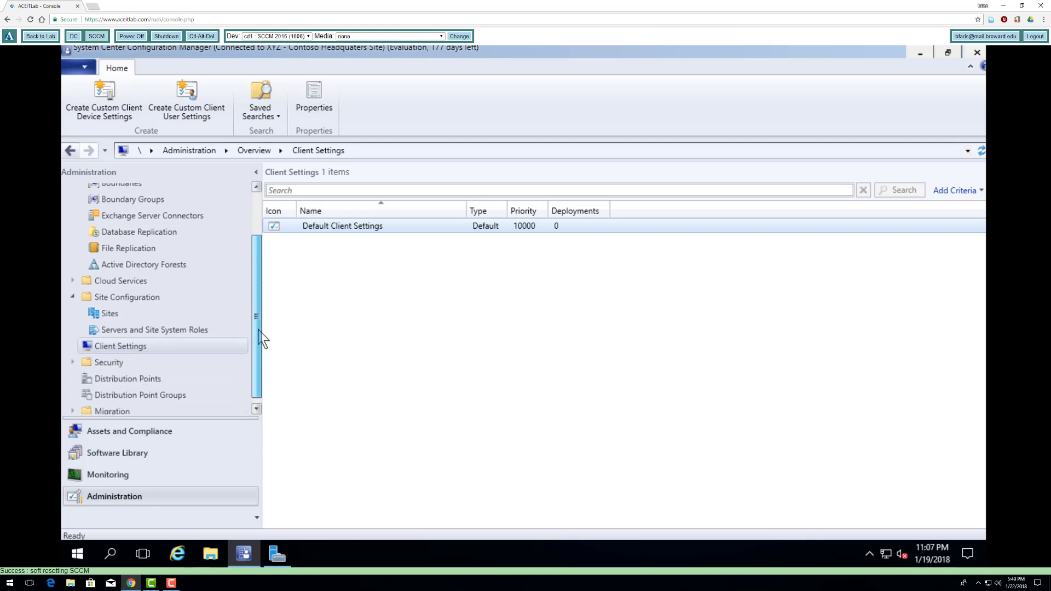
pyautogui.click(163, 435)
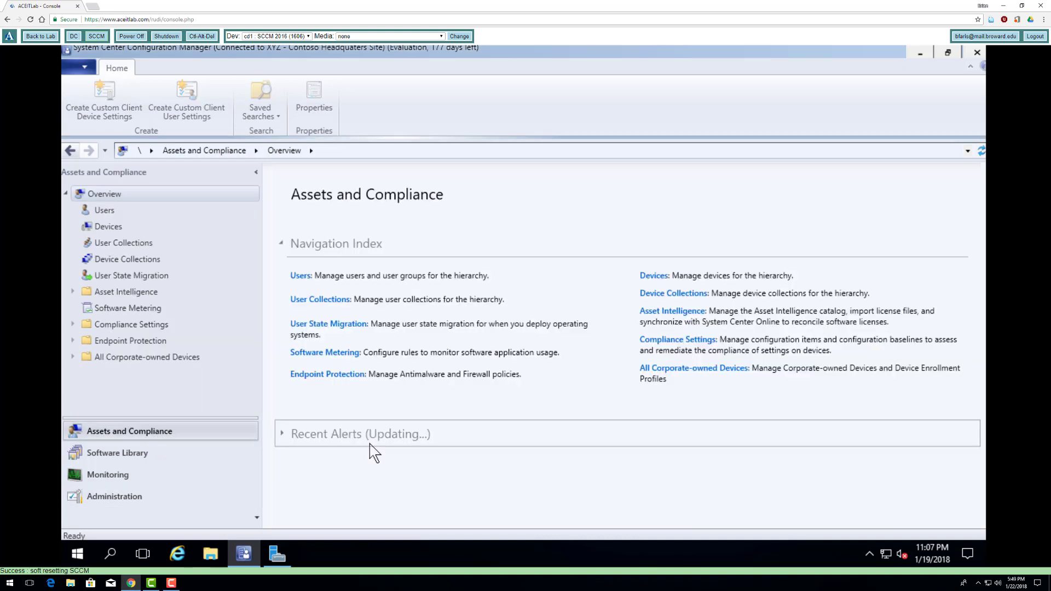
pyautogui.click(112, 225)
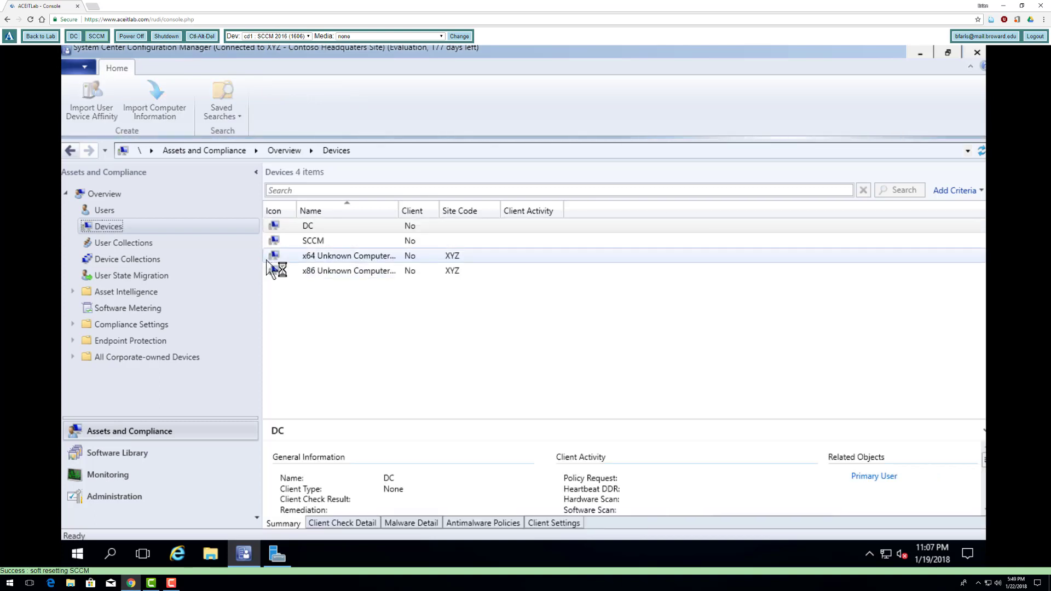
pyautogui.click(300, 229)
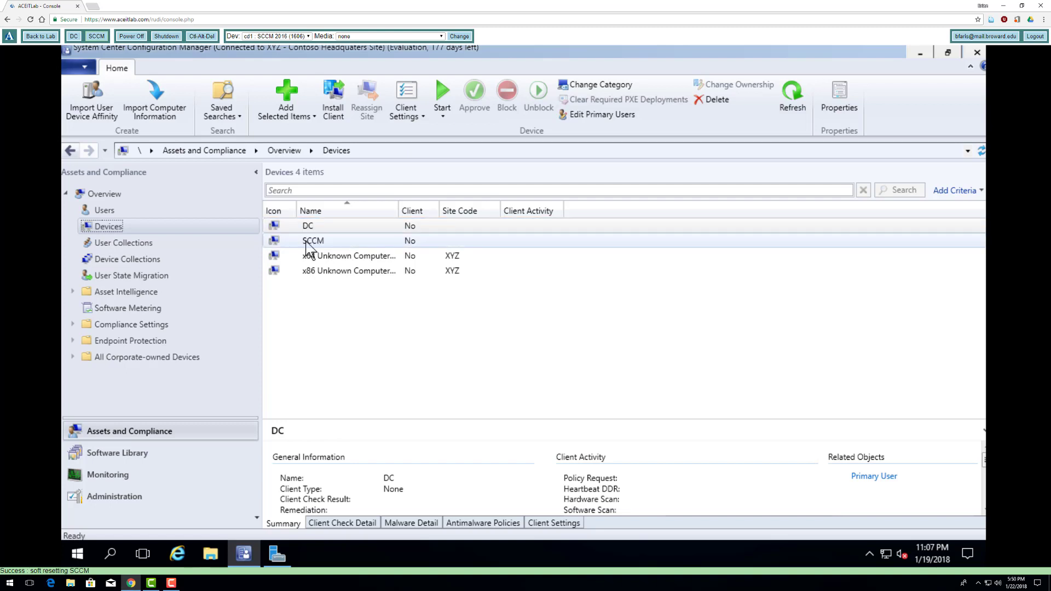
# Try to push the client to the SCCM device, always installing the software and using XYZ-Contoso Headquaters Site as the specified site.
pyautogui.rightClick(307, 244)
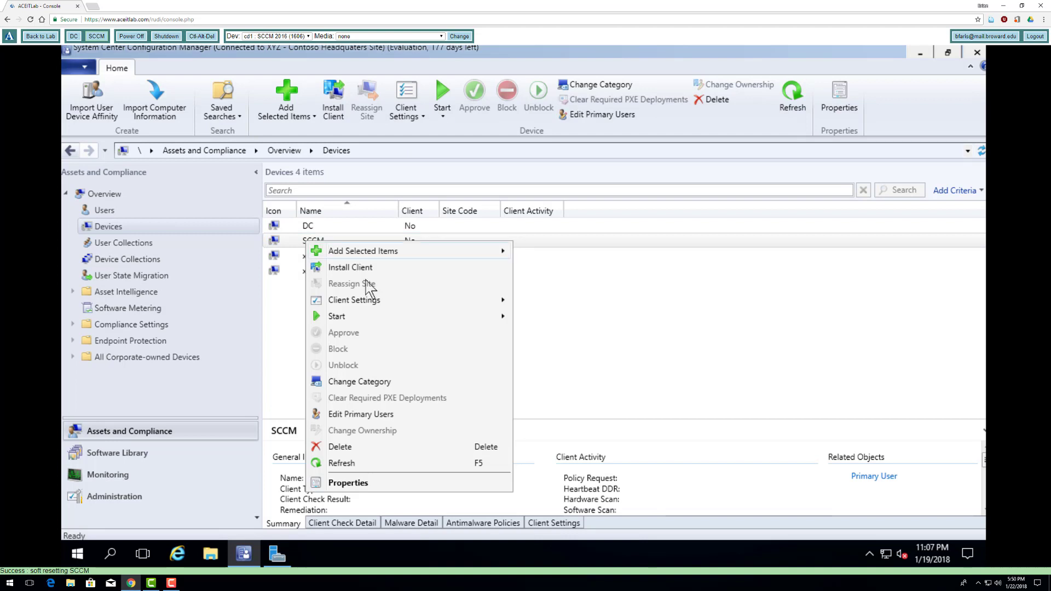
pyautogui.moveTo(369, 306)
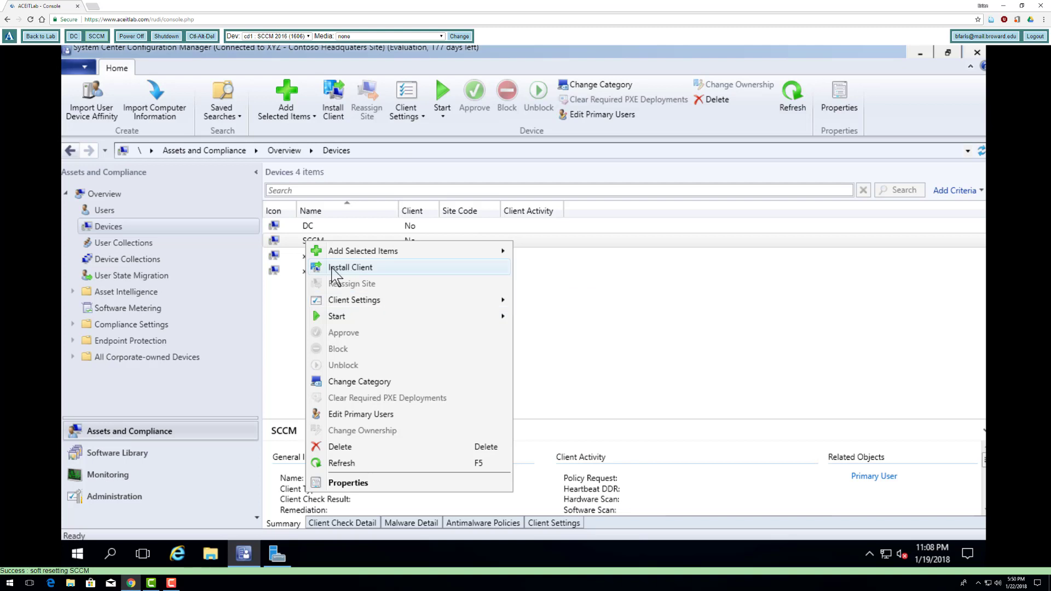
pyautogui.click(335, 268)
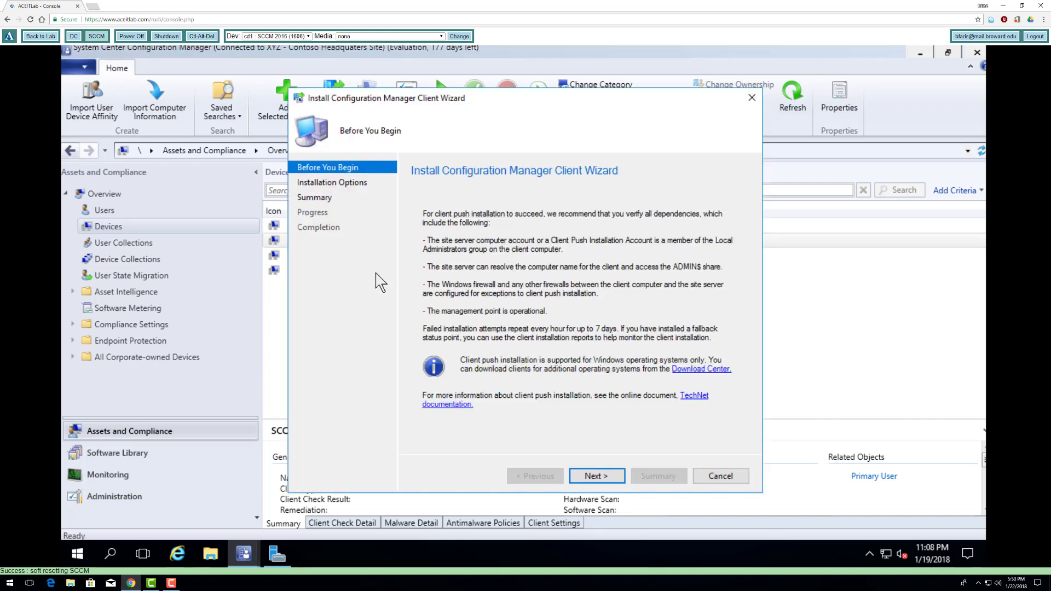
pyautogui.click(596, 475)
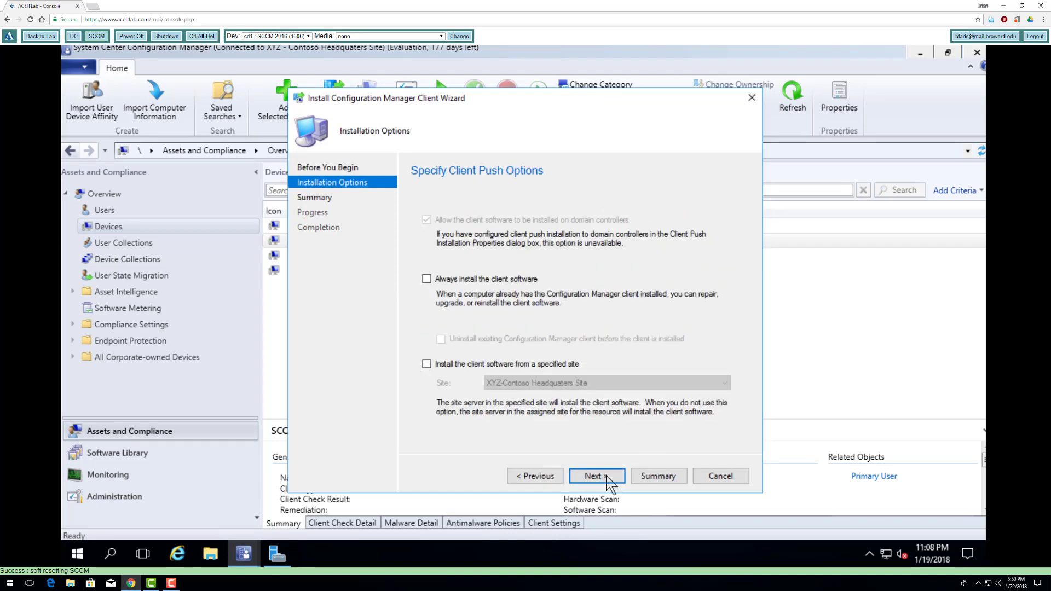
pyautogui.click(427, 279)
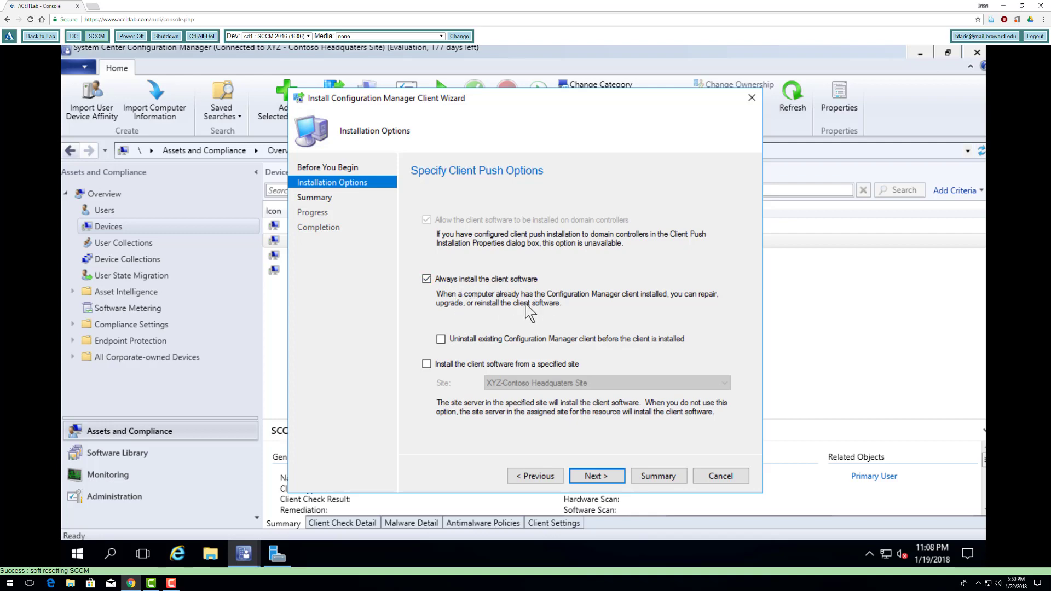
pyautogui.click(426, 364)
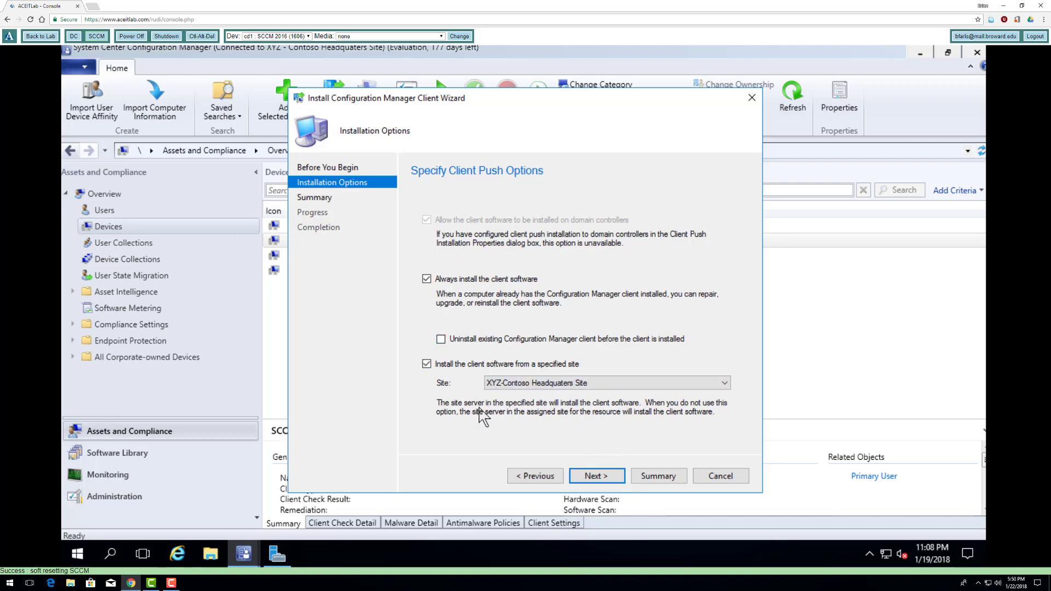
pyautogui.click(595, 476)
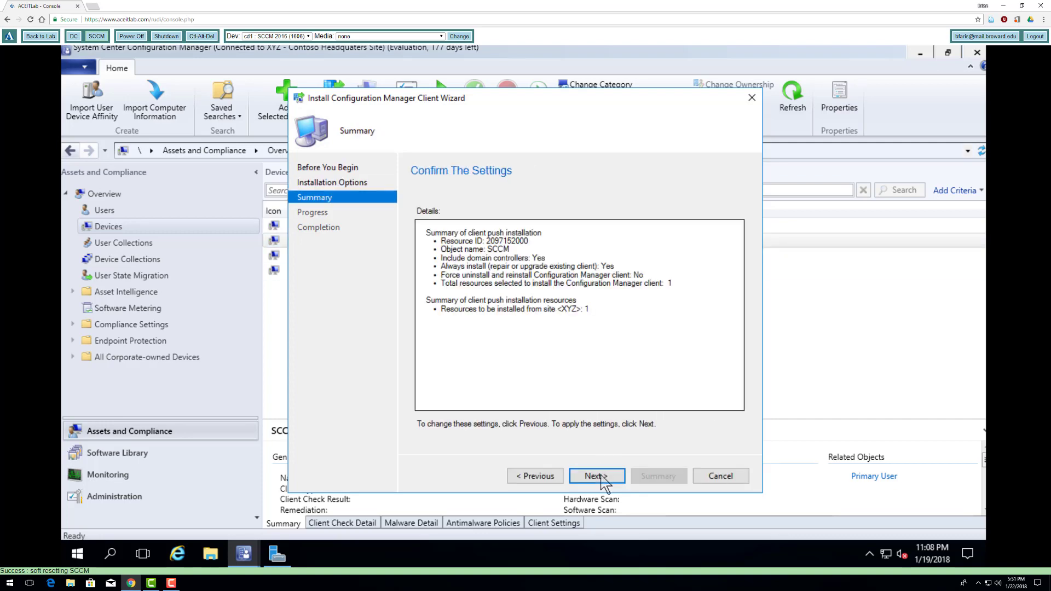
pyautogui.click(601, 476)
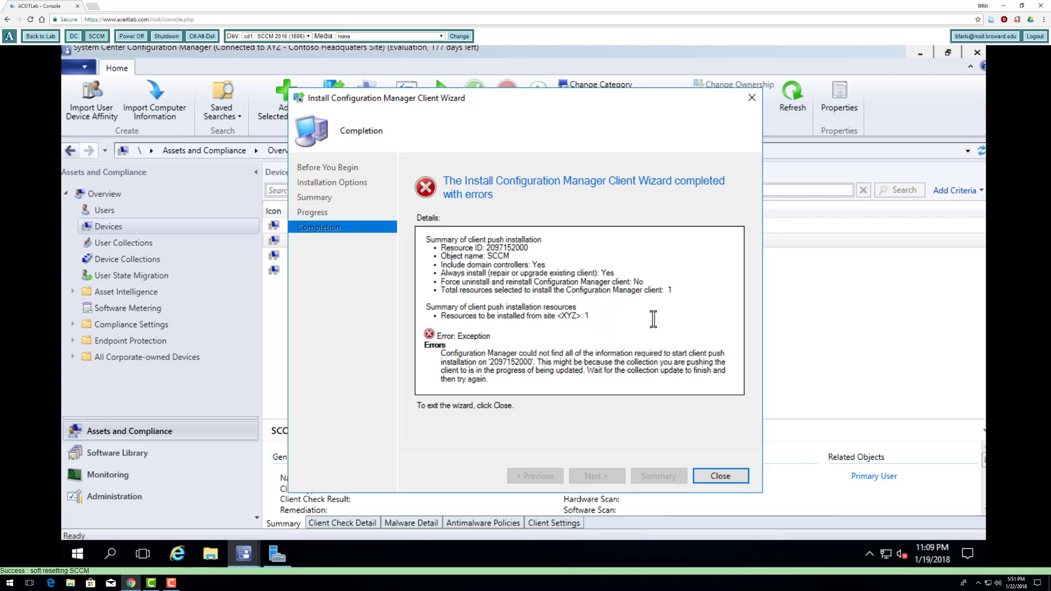
pyautogui.click(717, 476)
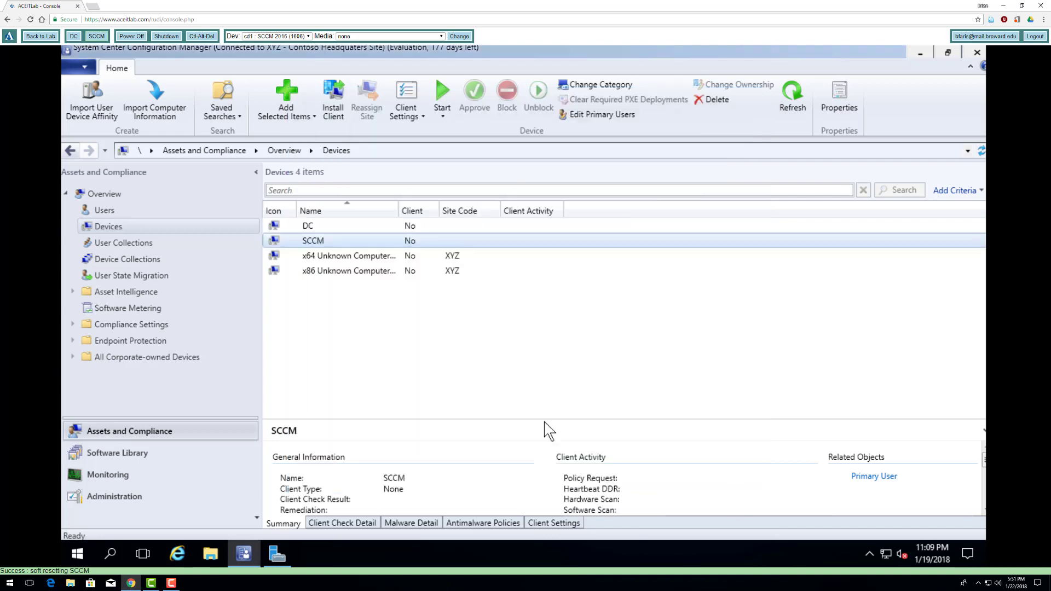
# Try to push the client to the SCCM device from the specified site XYZ-Contoso Headquaters Site, without always installing the software.
pyautogui.rightClick(316, 241)
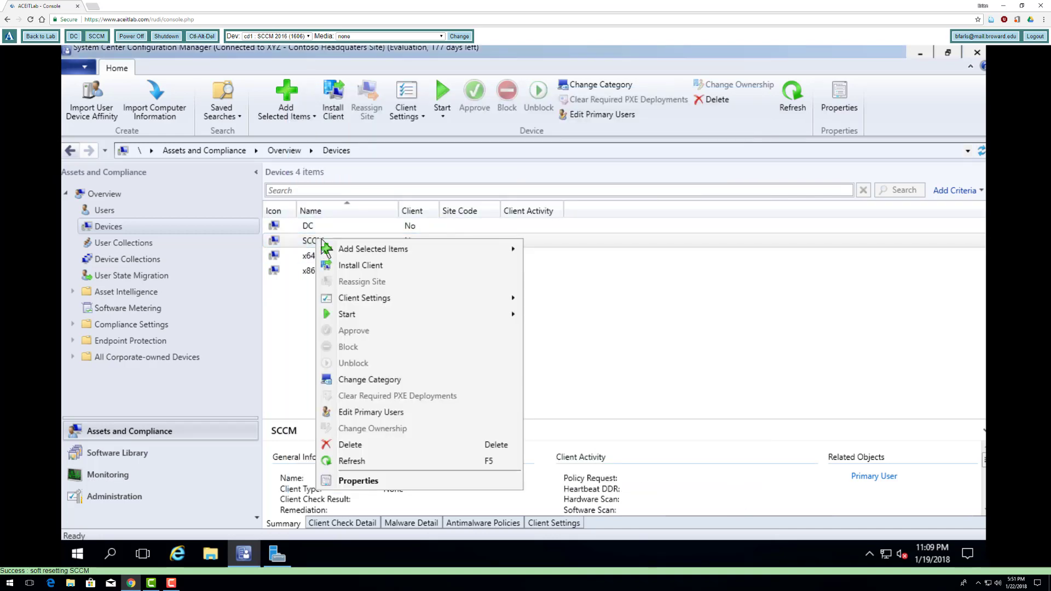
pyautogui.click(362, 265)
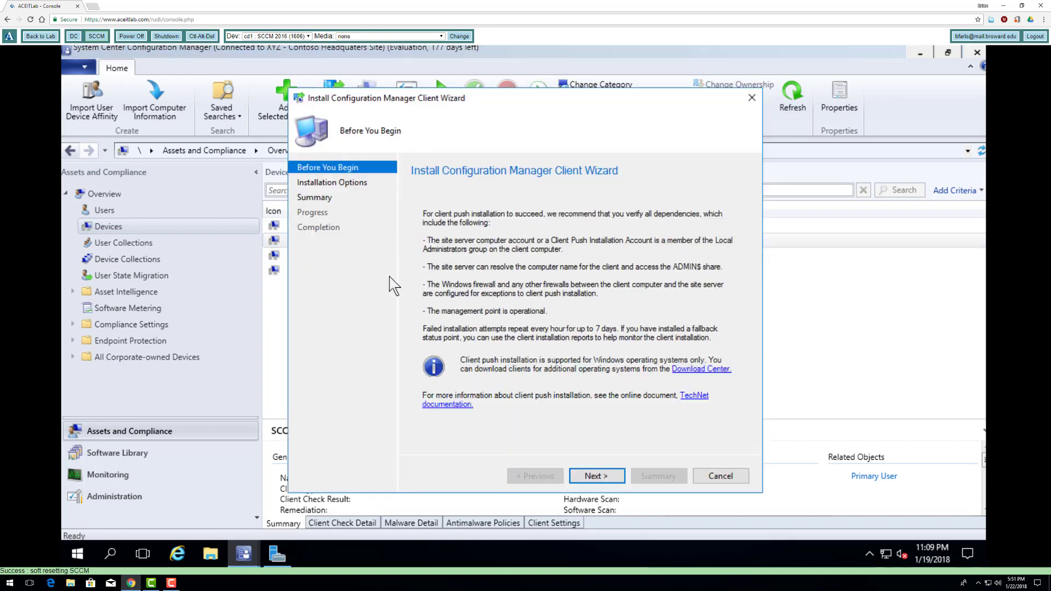
pyautogui.click(596, 475)
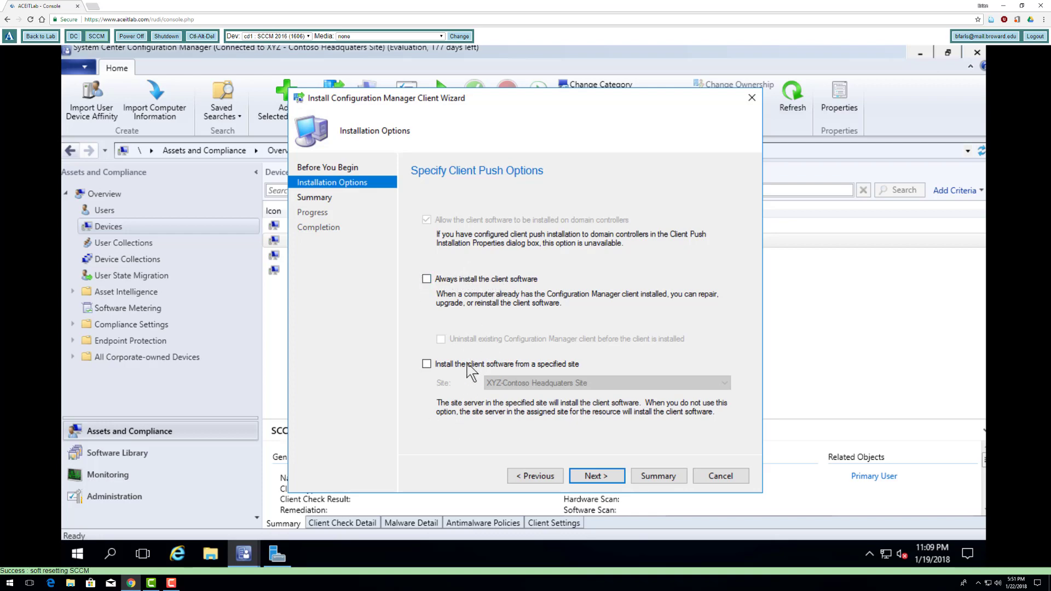
pyautogui.click(426, 364)
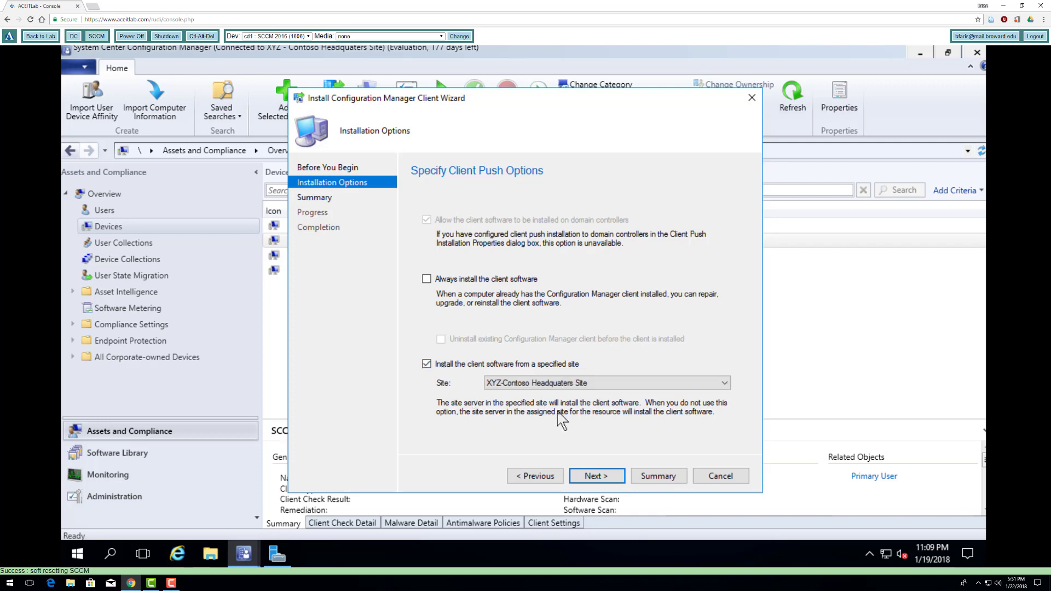
pyautogui.click(602, 477)
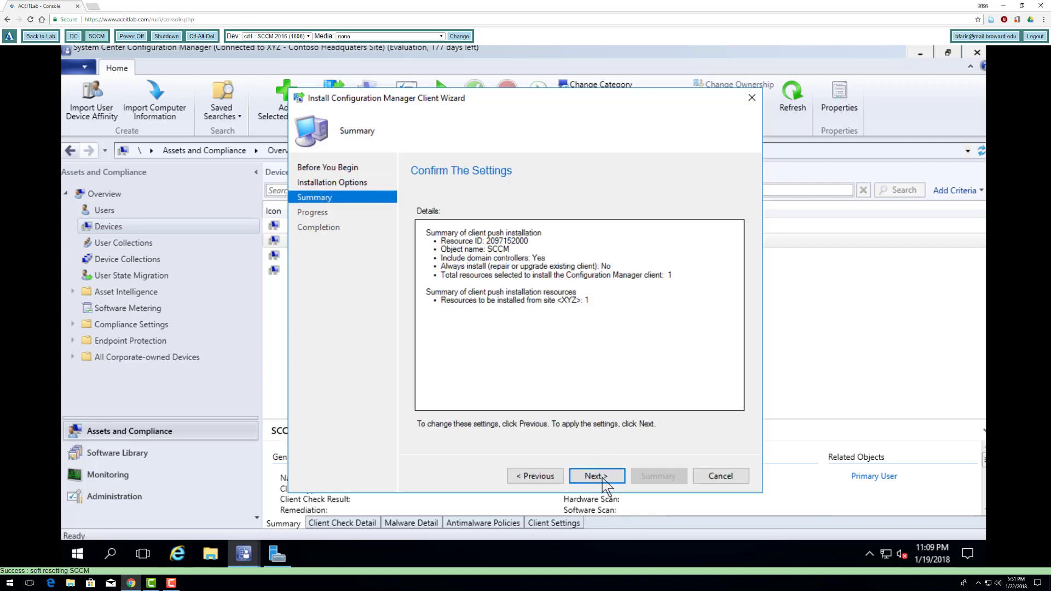
pyautogui.click(596, 476)
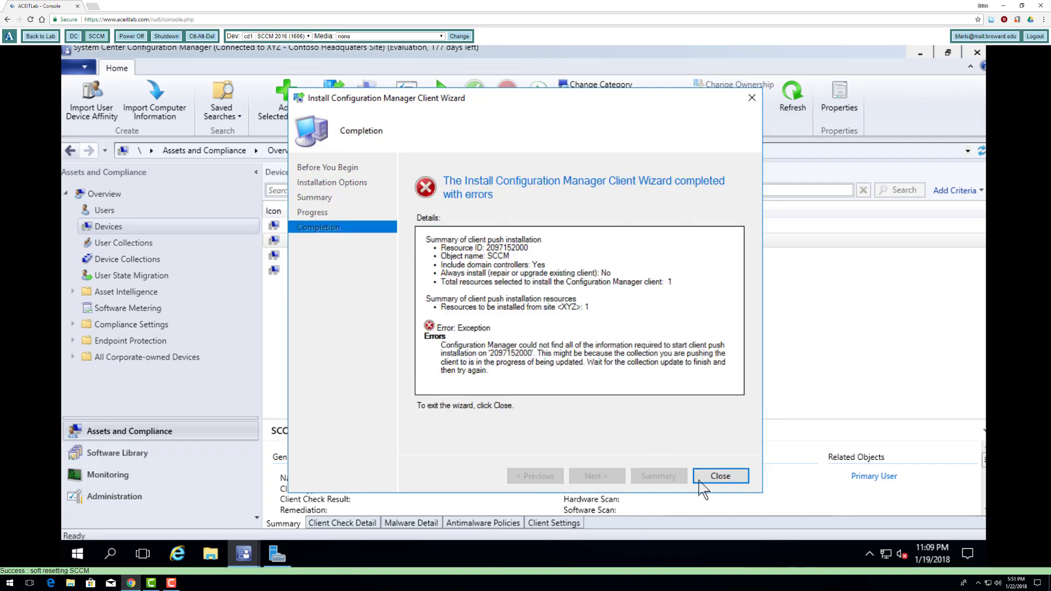
pyautogui.click(721, 477)
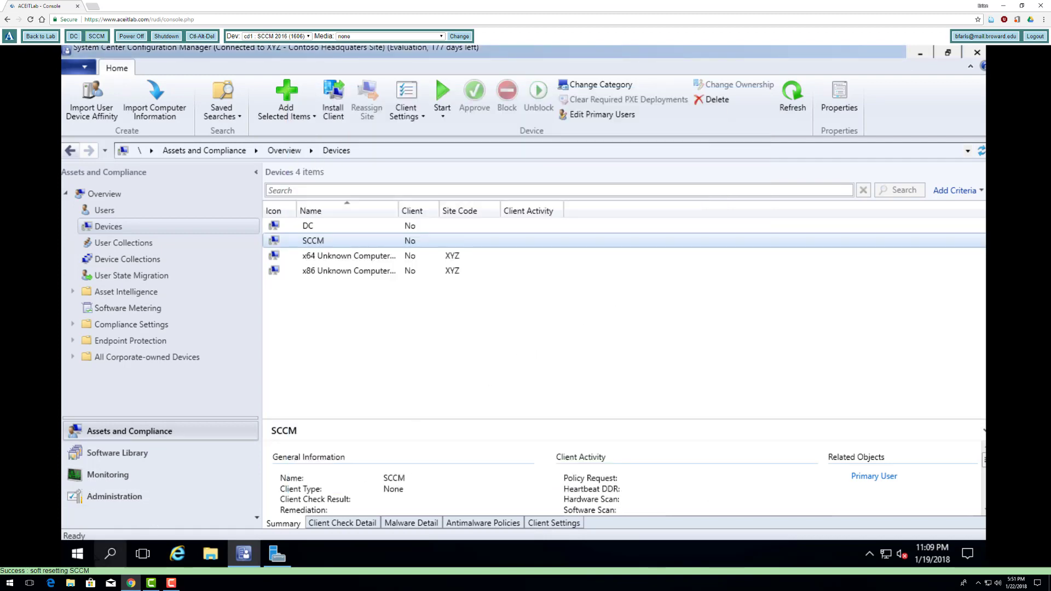
# Restart the SCCM server with Other (Unplanned) as the shutdown reason.
pyautogui.click(77, 553)
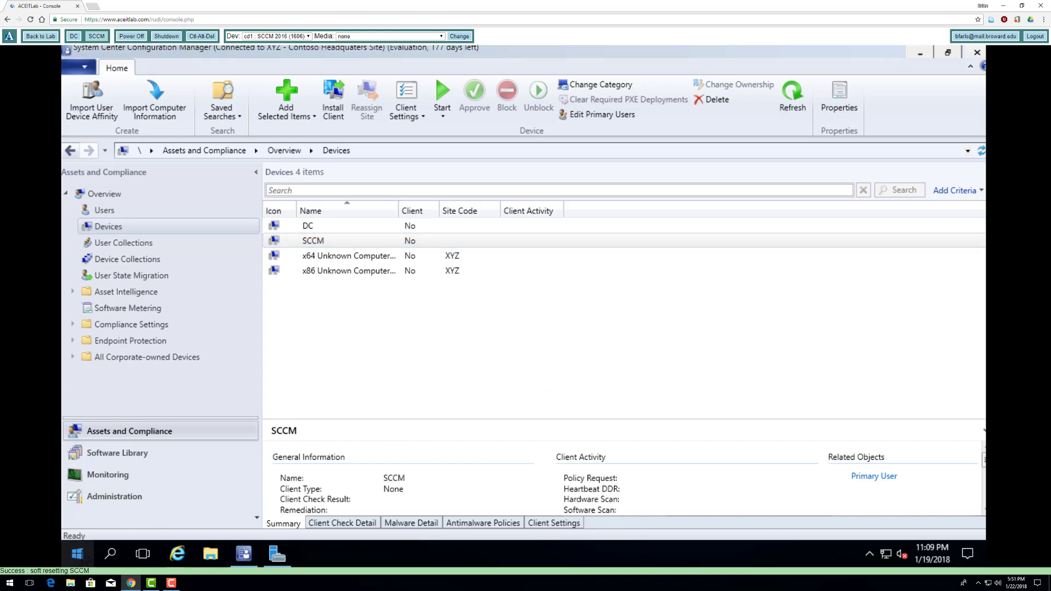
pyautogui.rightClick(77, 554)
pyautogui.moveTo(134, 515)
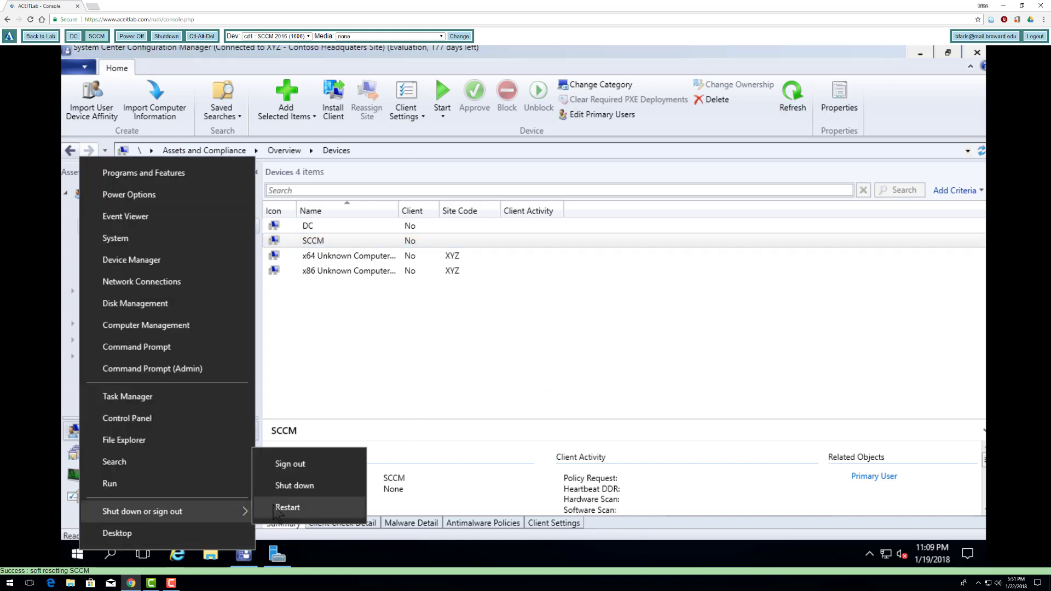
pyautogui.click(284, 507)
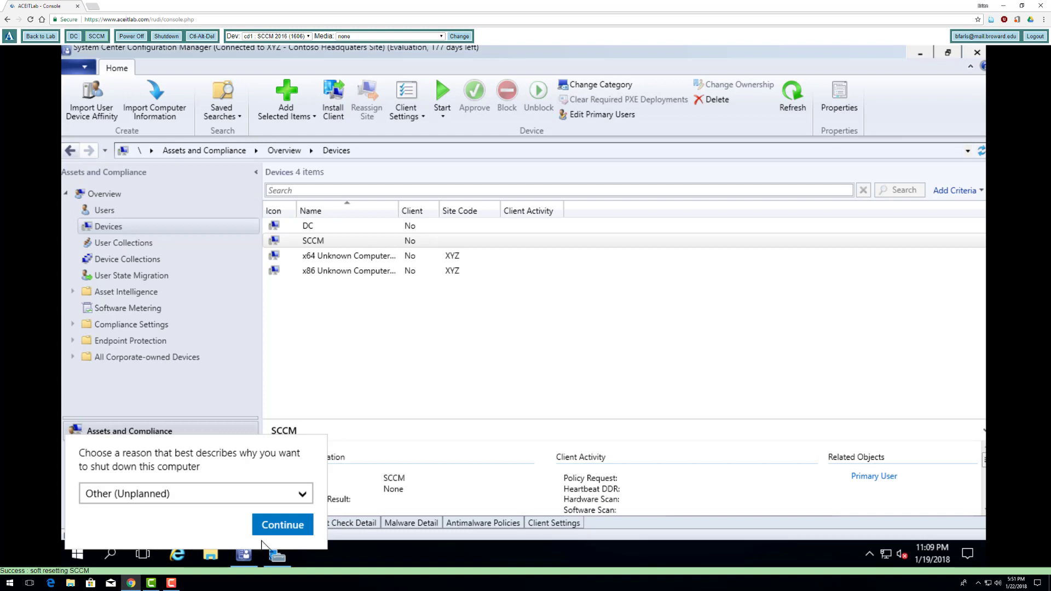
pyautogui.click(278, 530)
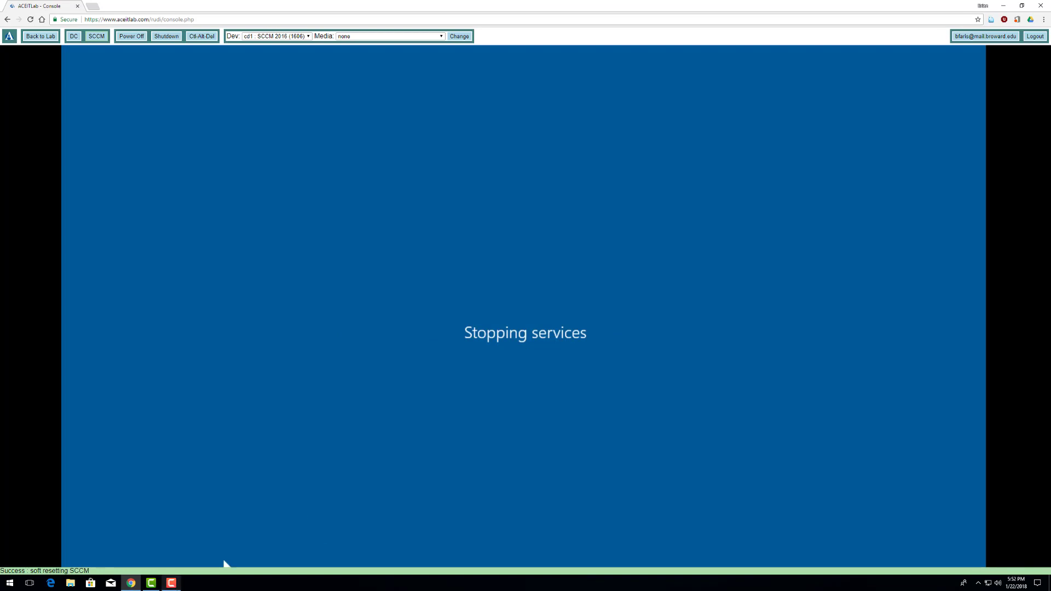
pyautogui.click(173, 584)
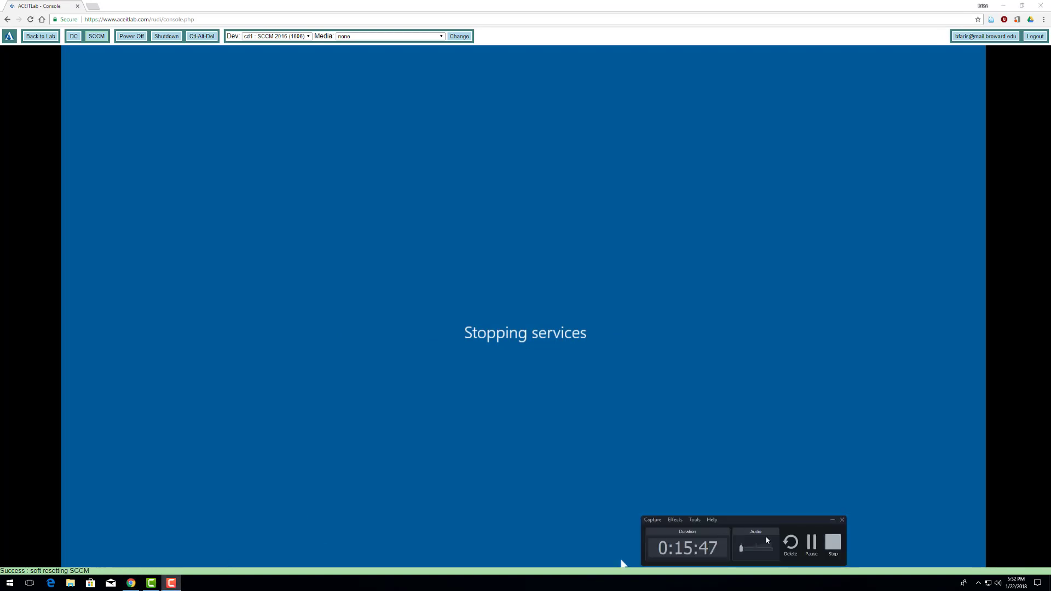
pyautogui.click(811, 542)
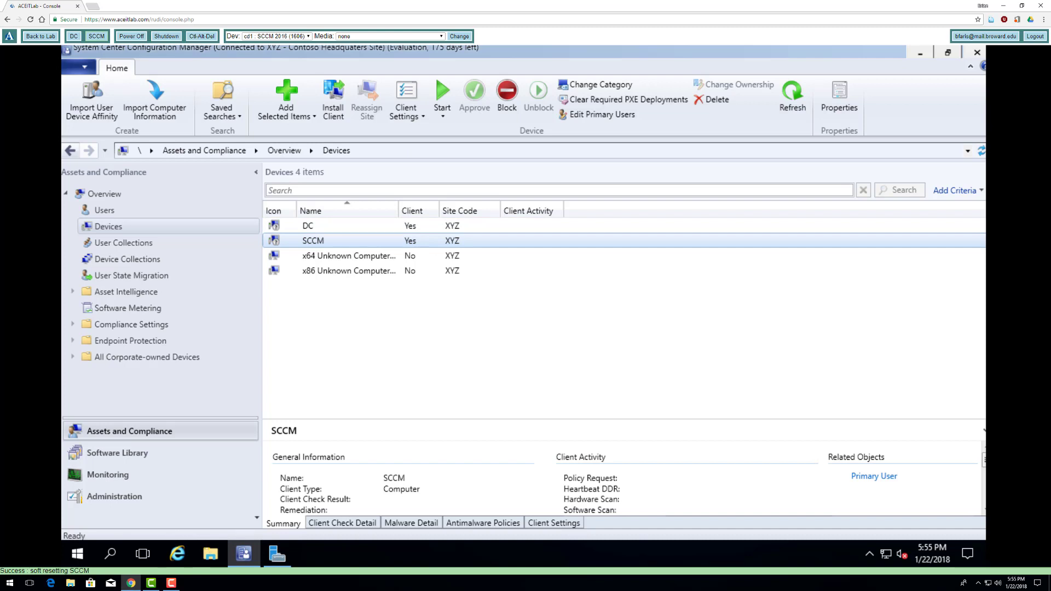
pyautogui.click(211, 555)
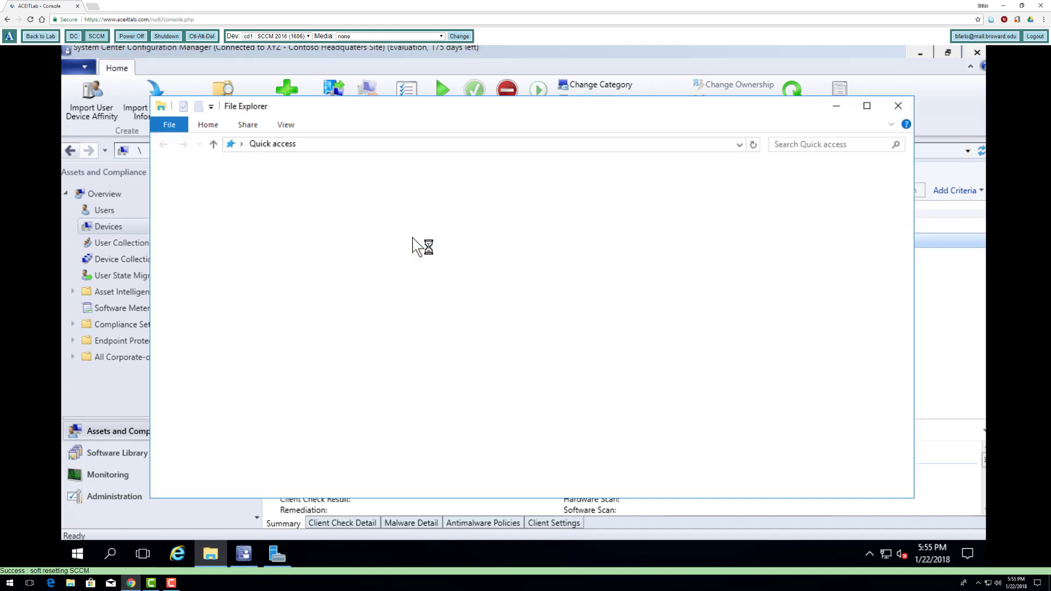
pyautogui.click(940, 344)
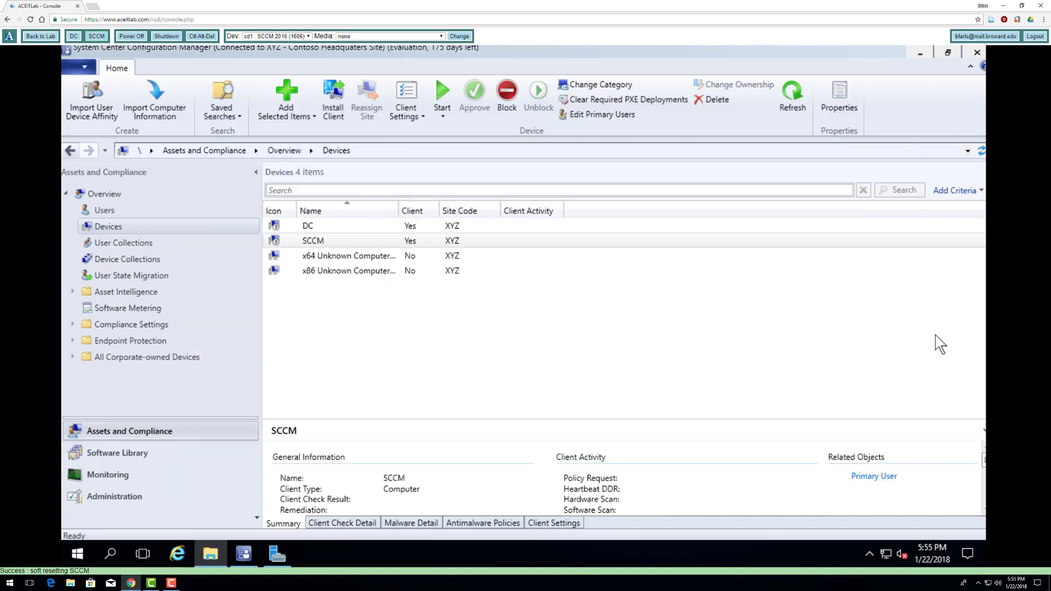
pyautogui.rightClick(408, 241)
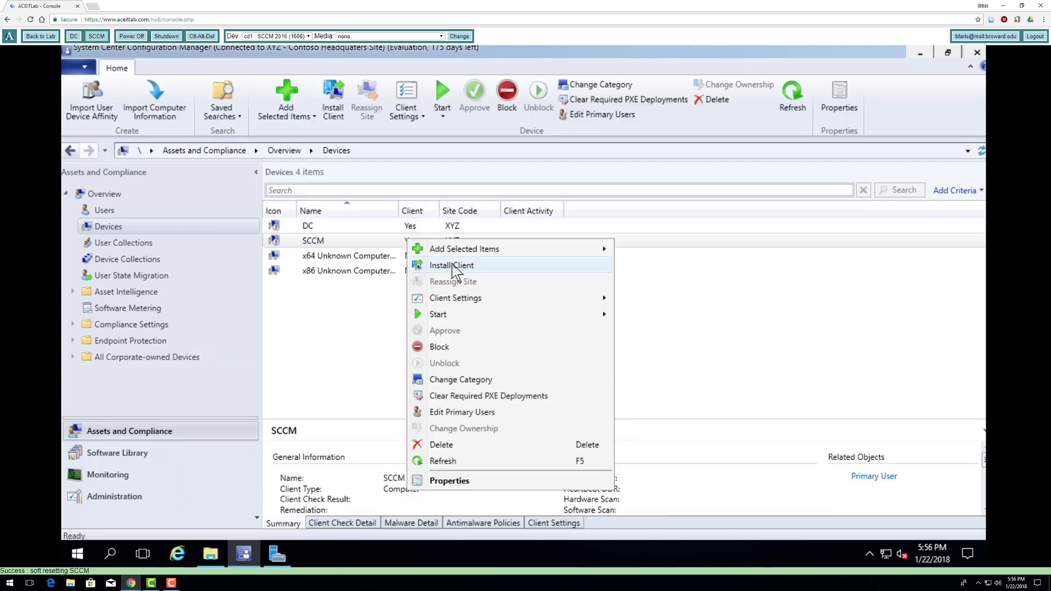
pyautogui.click(698, 305)
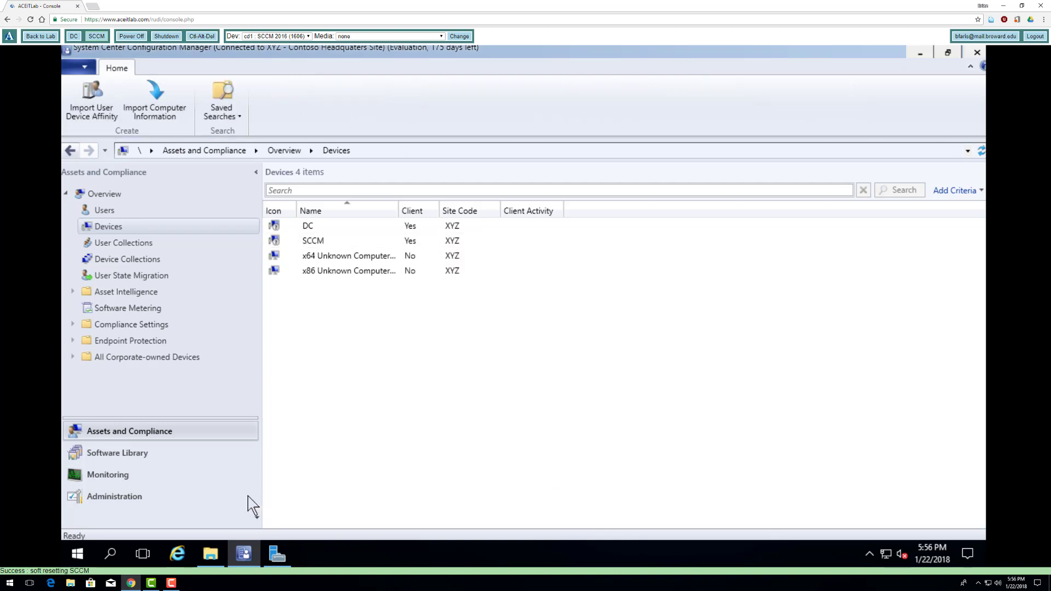
# Switch to File Explorer, examine the client installation files in C:\Windows\ccmsetup, and close the window.
pyautogui.click(211, 555)
pyautogui.click(205, 264)
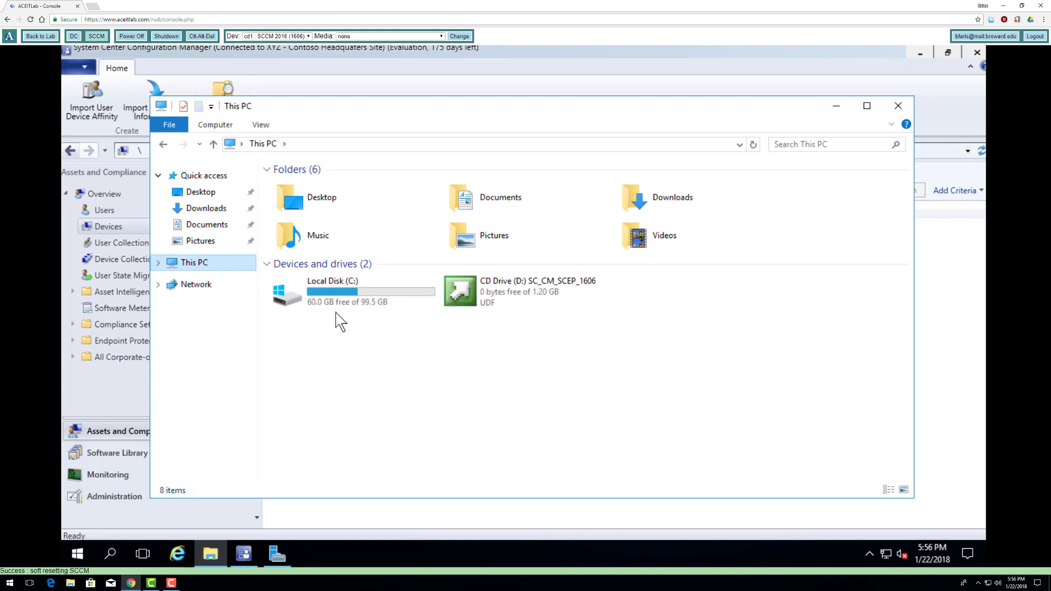
pyautogui.click(346, 306)
pyautogui.doubleClick(344, 303)
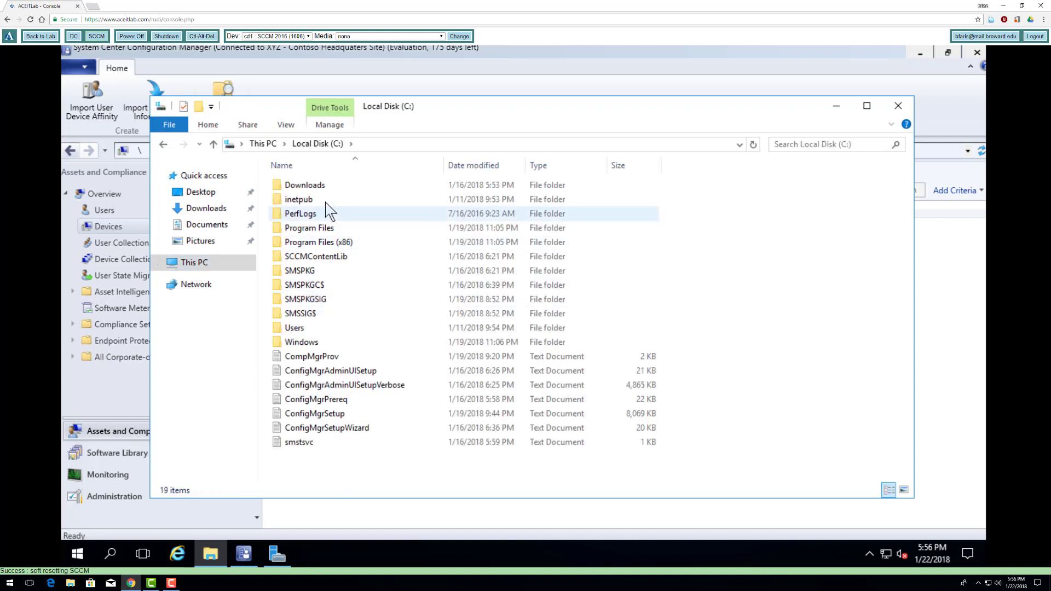
pyautogui.doubleClick(298, 341)
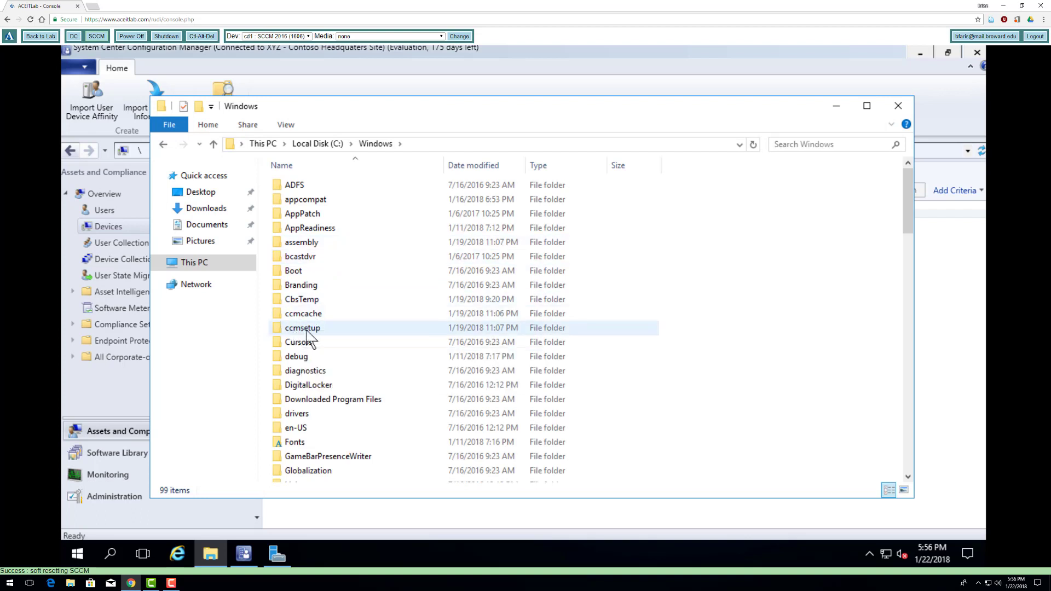
pyautogui.doubleClick(305, 329)
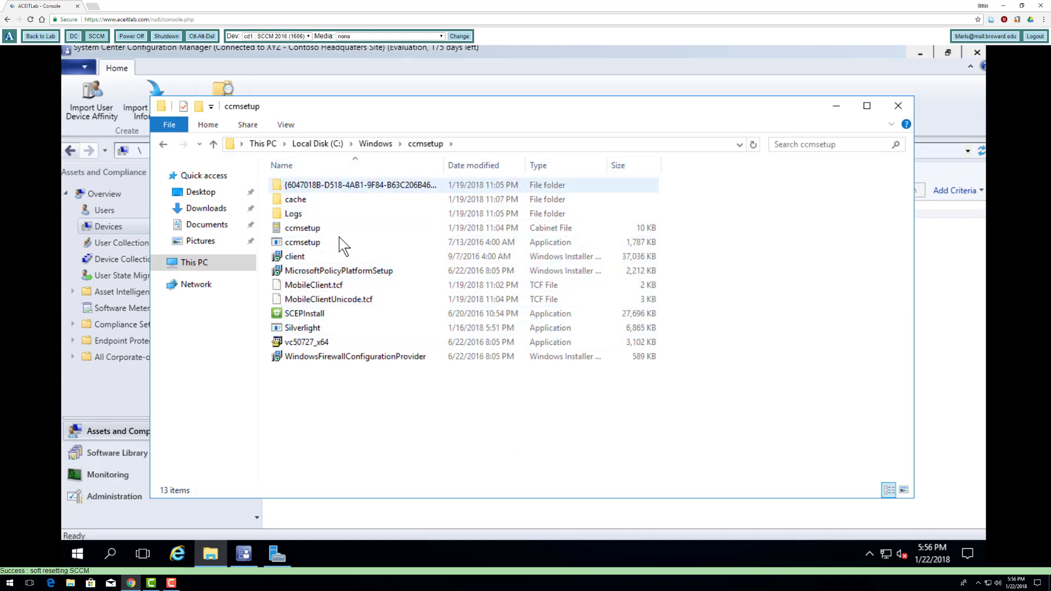
pyautogui.click(376, 144)
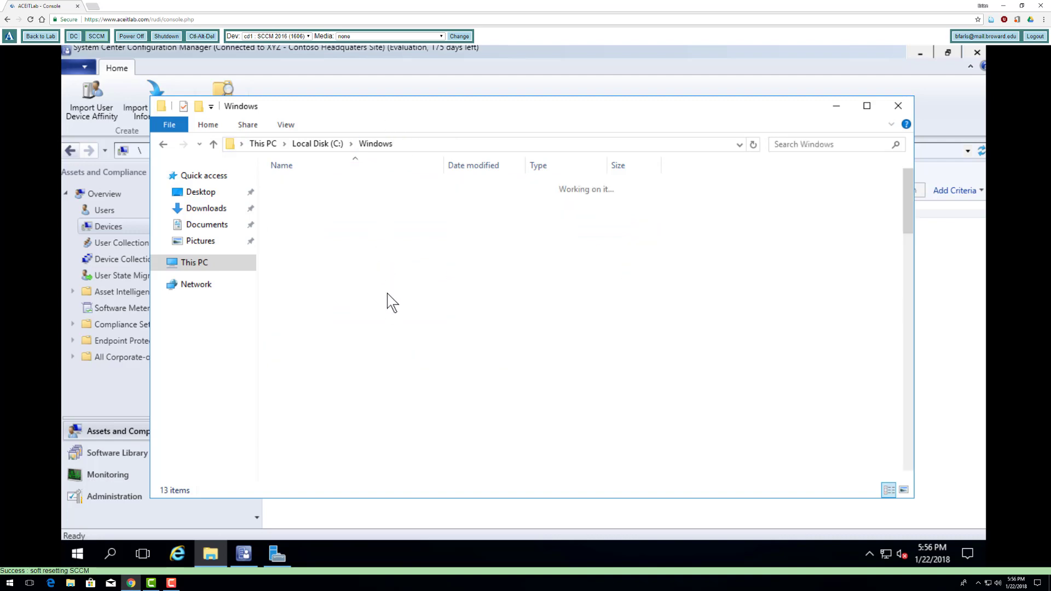
pyautogui.doubleClick(302, 328)
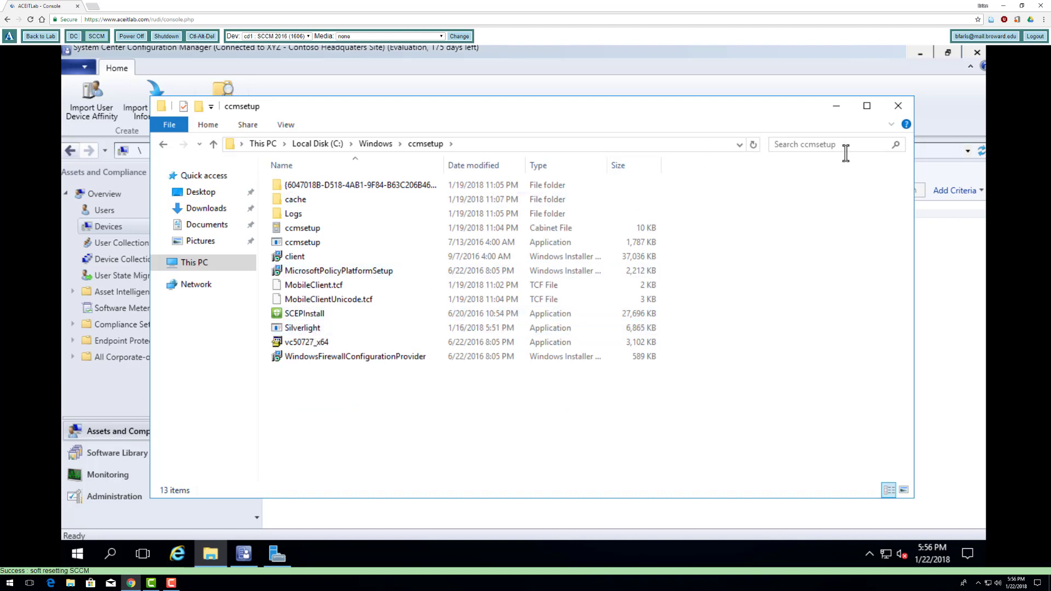
pyautogui.click(897, 106)
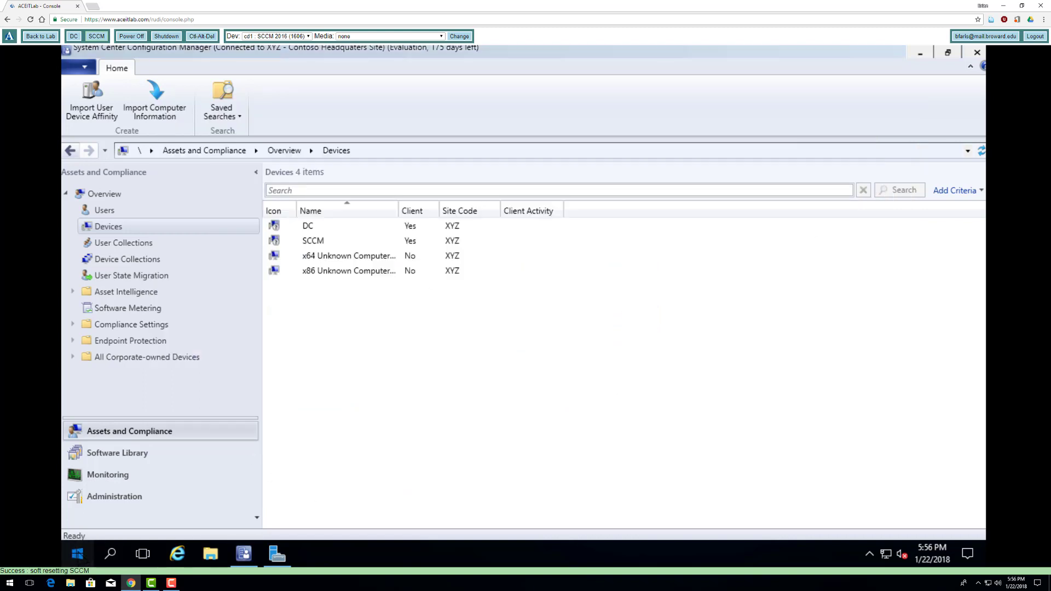
# Try to find Software Center by searching Windows for "software".
pyautogui.click(77, 555)
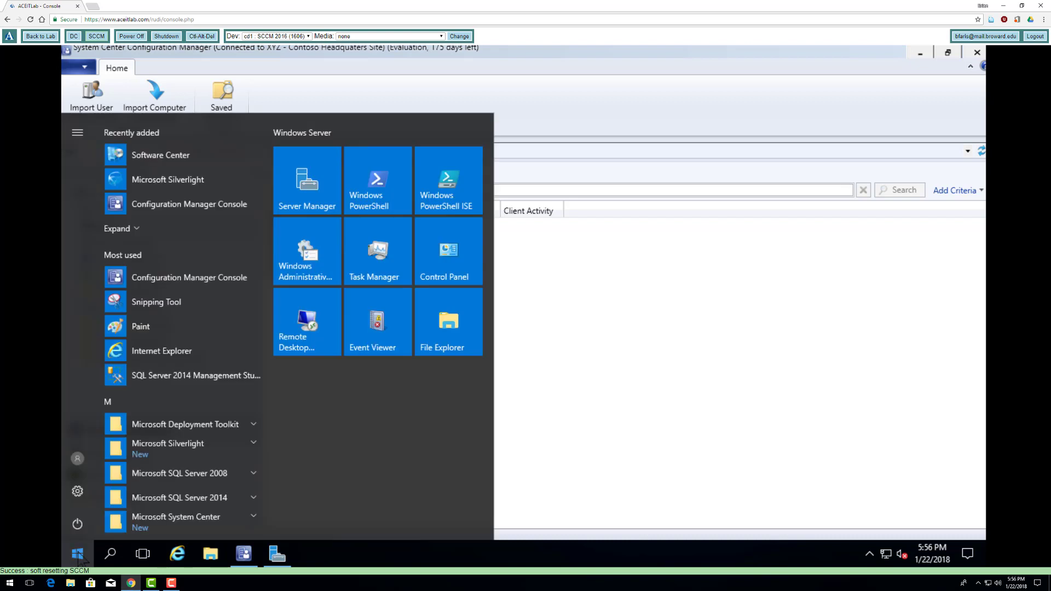
pyautogui.click(77, 554)
pyautogui.write('s')
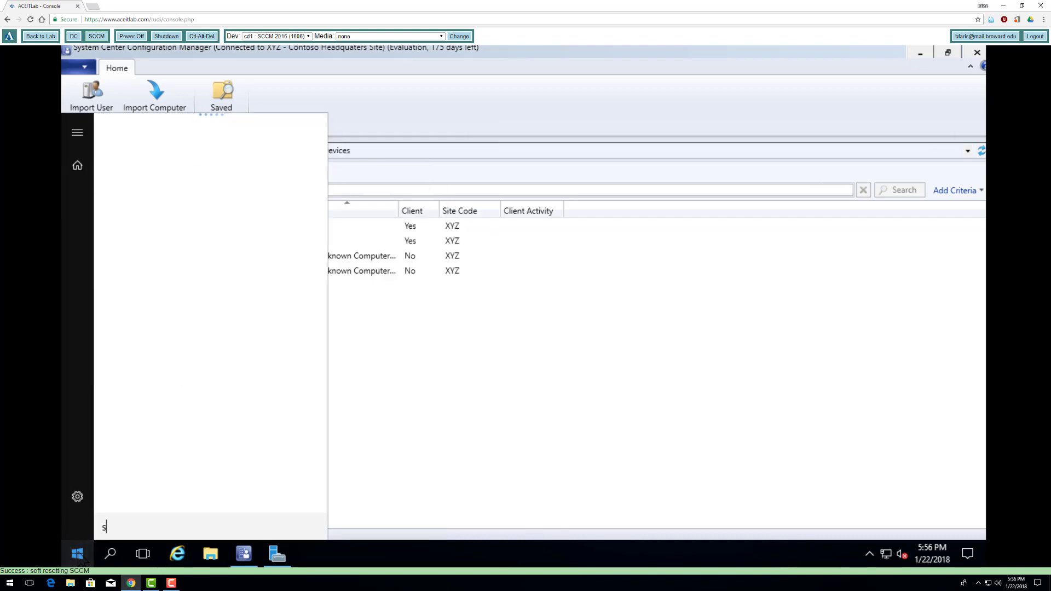
pyautogui.write('oftware')
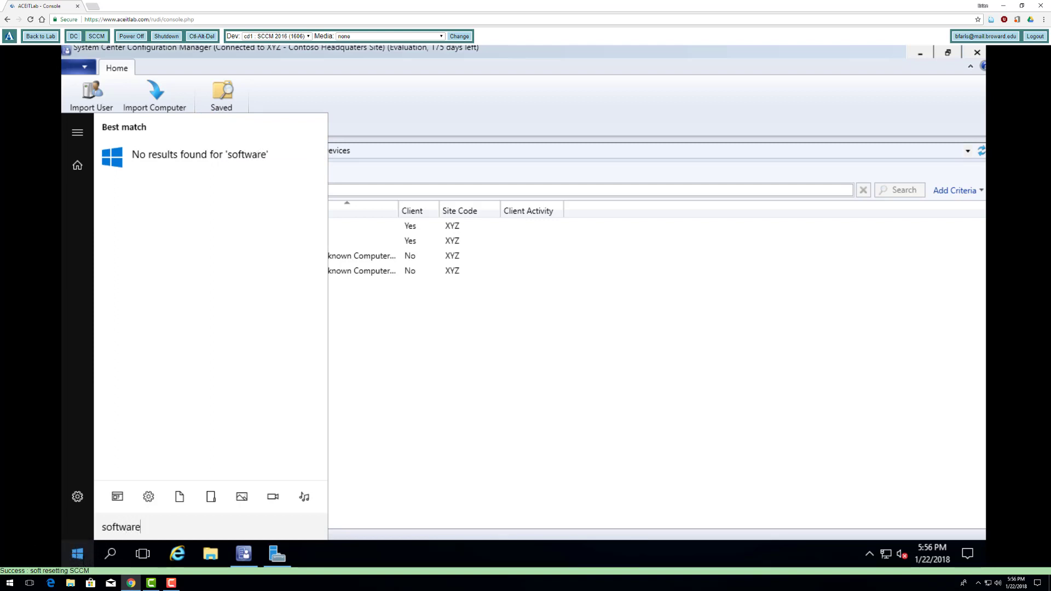
pyautogui.click(433, 479)
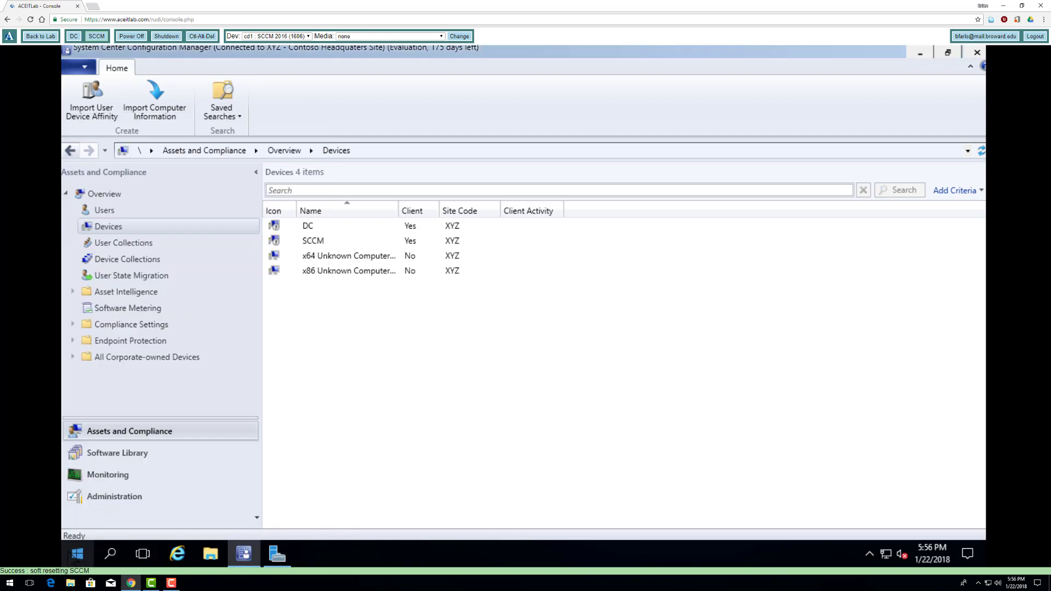
# Open Software Center from the Microsoft System Center program group.
pyautogui.click(77, 555)
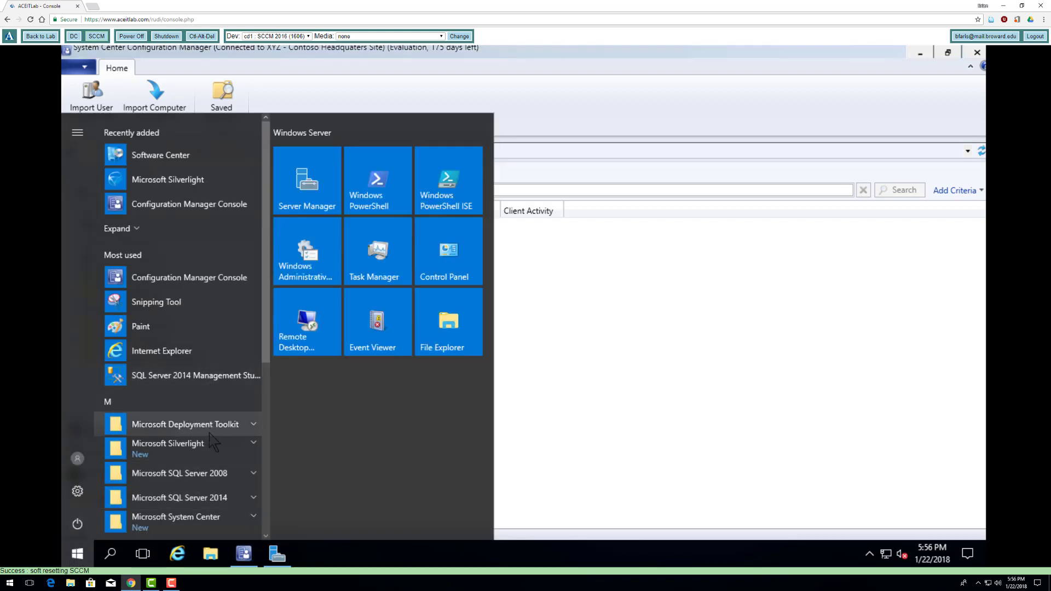
pyautogui.scroll(-3, 186, 451)
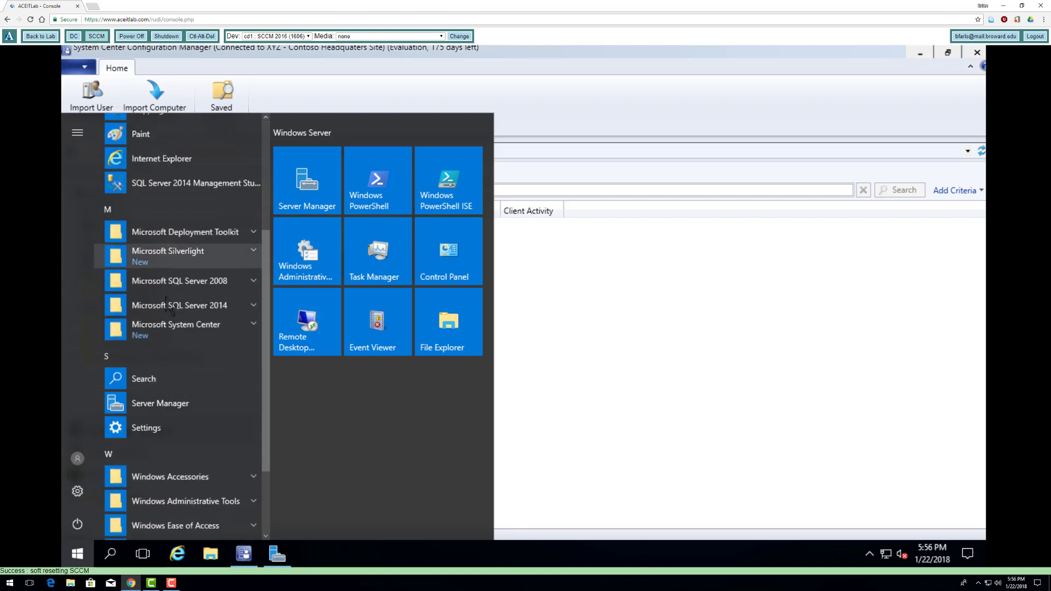
pyautogui.click(186, 331)
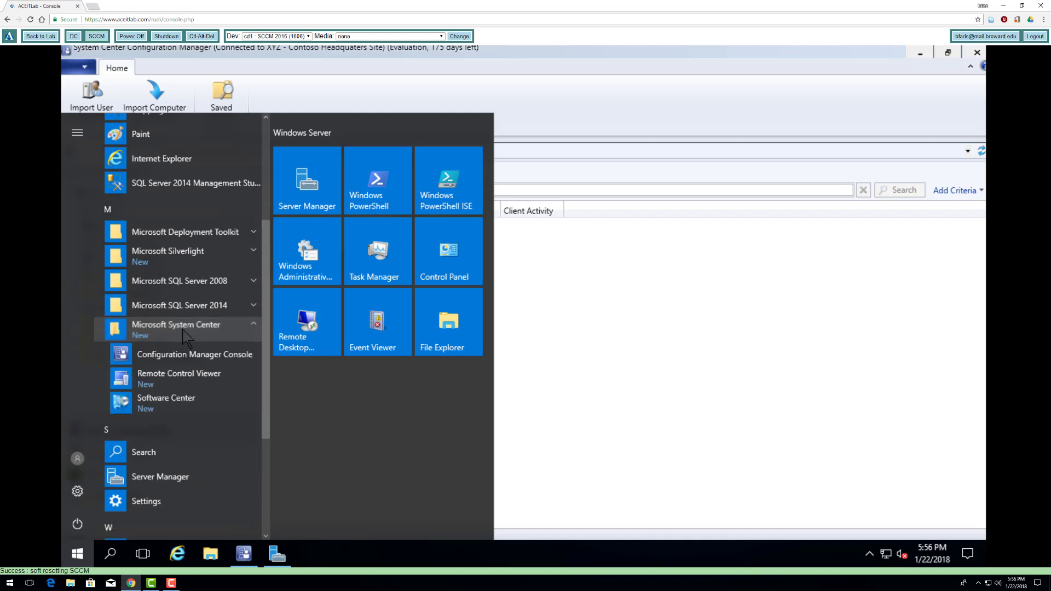
pyautogui.click(176, 405)
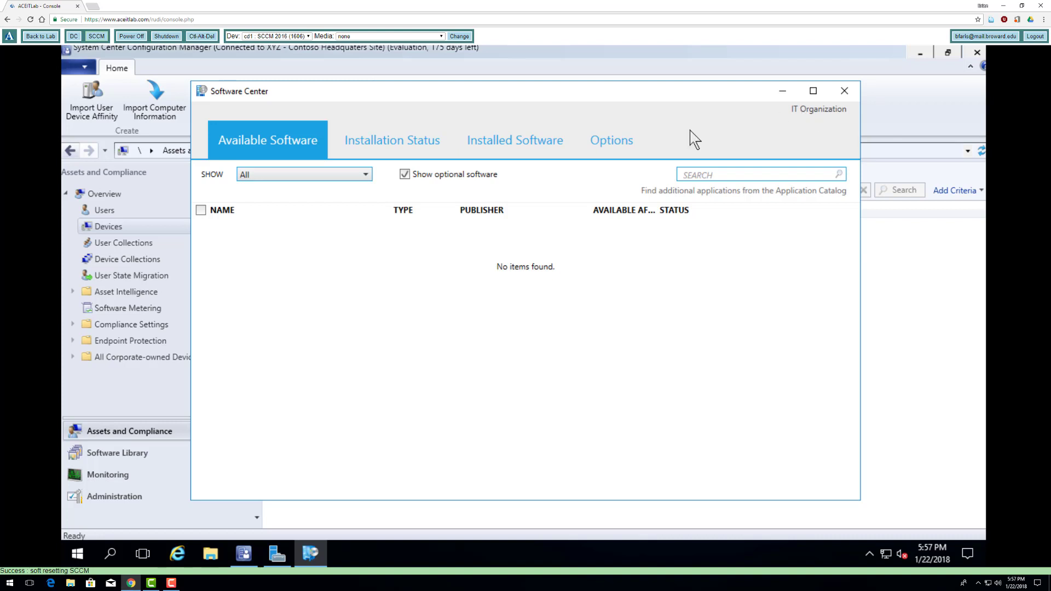
# Review the installation status, installed software and options in Software Center, and close it.
pyautogui.click(395, 143)
pyautogui.click(472, 144)
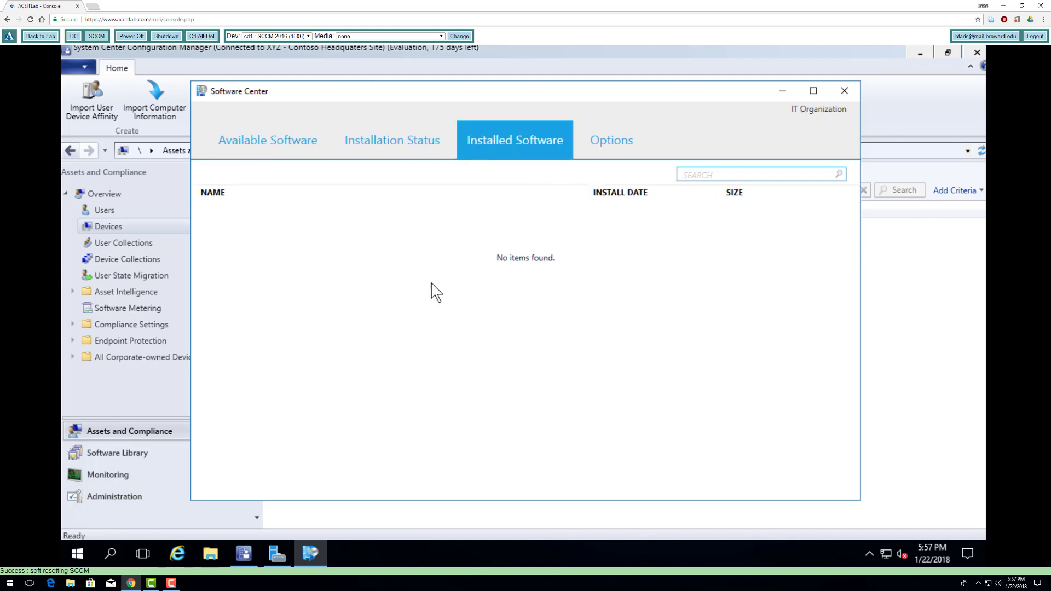
pyautogui.hotkey('ctrl', 'Tab')
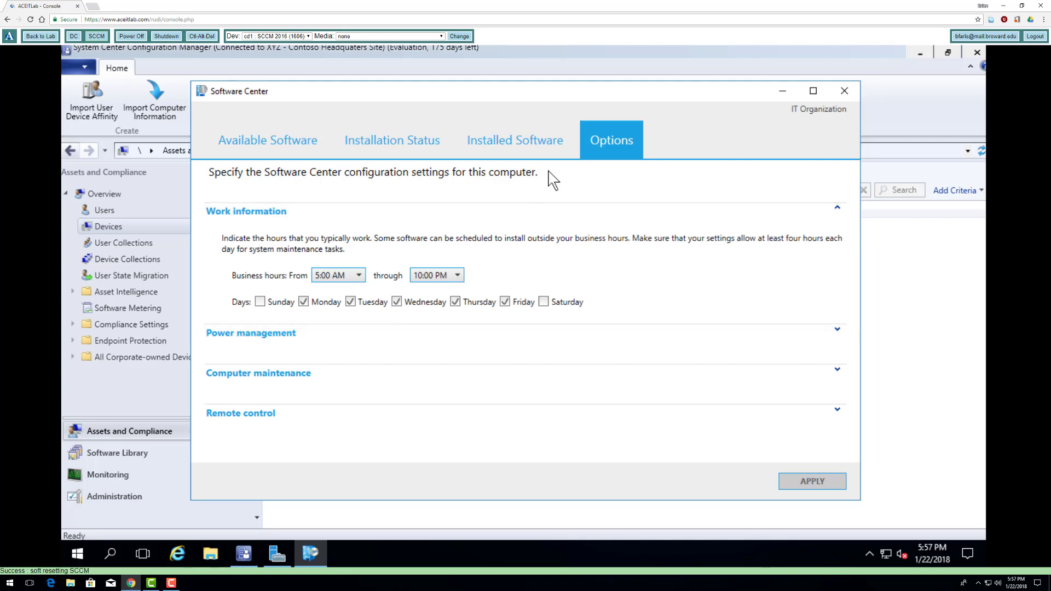
pyautogui.click(843, 90)
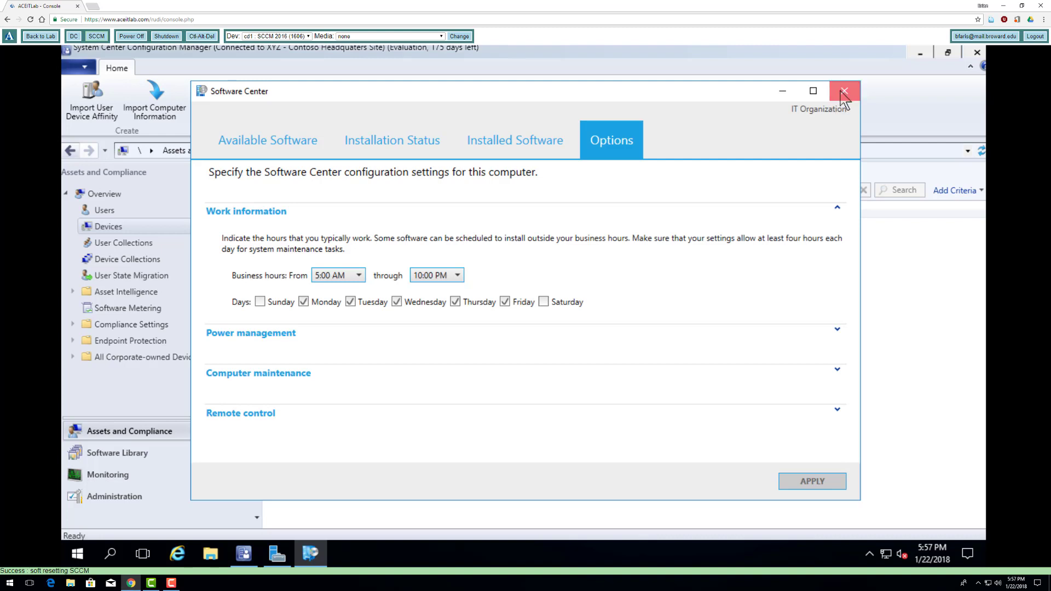
# Review the device summaries for SCCM and DC and examine the client settings applied to both devices.
pyautogui.click(308, 241)
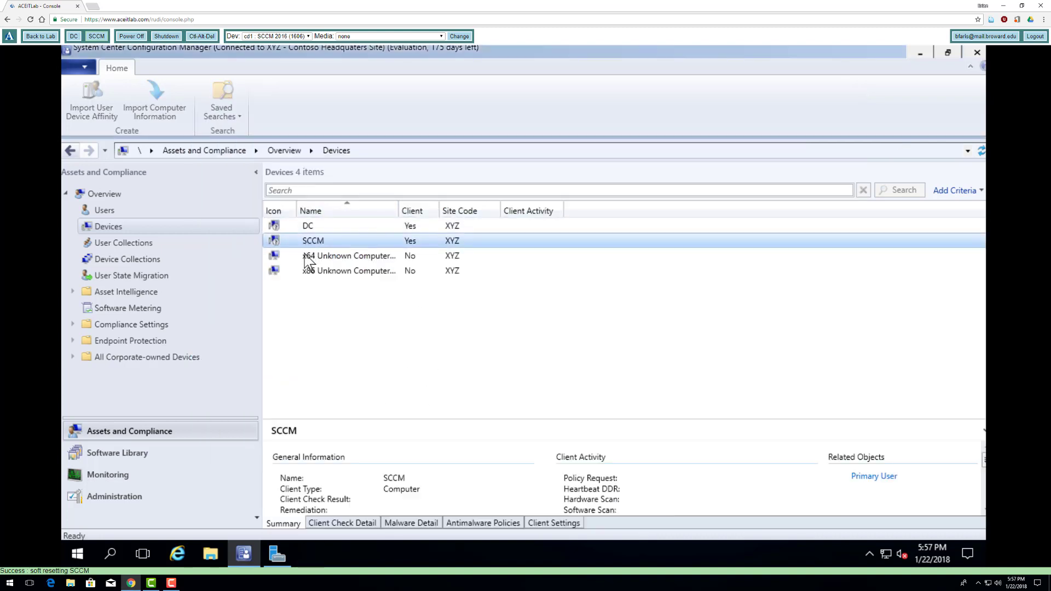
pyautogui.click(314, 226)
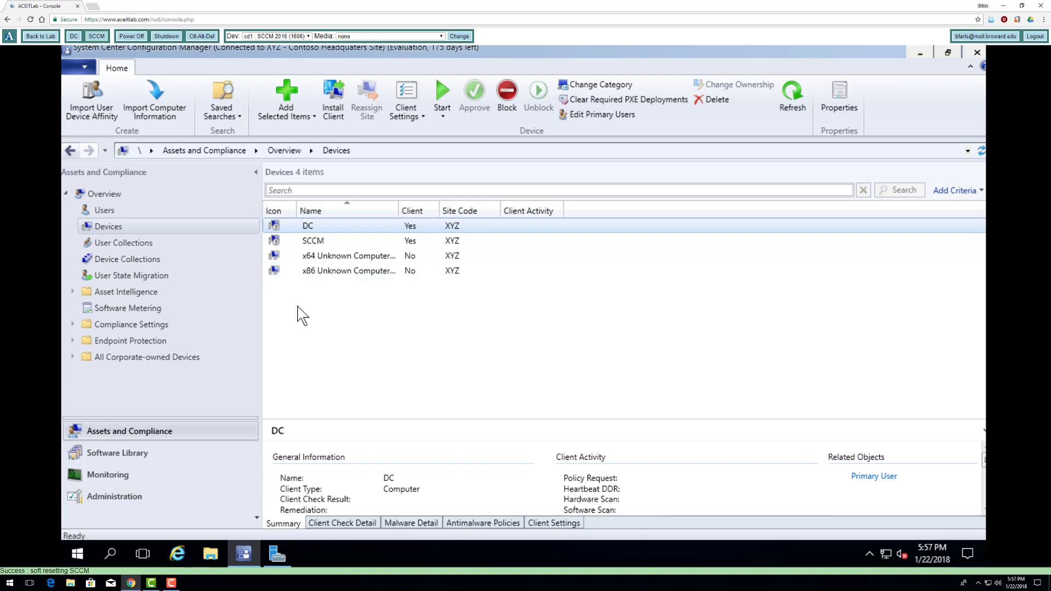
pyautogui.click(320, 242)
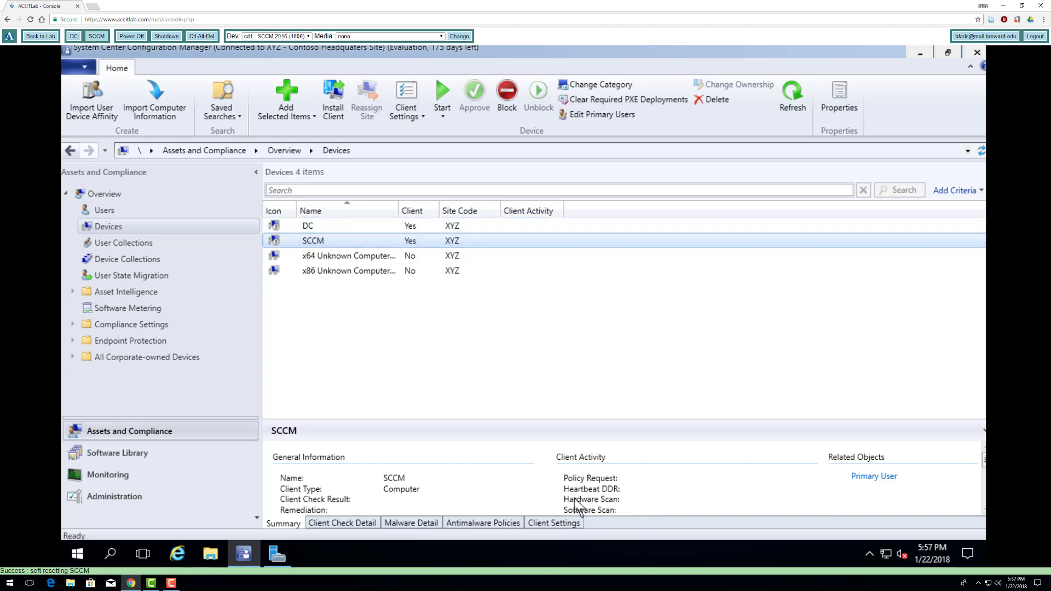
pyautogui.click(572, 524)
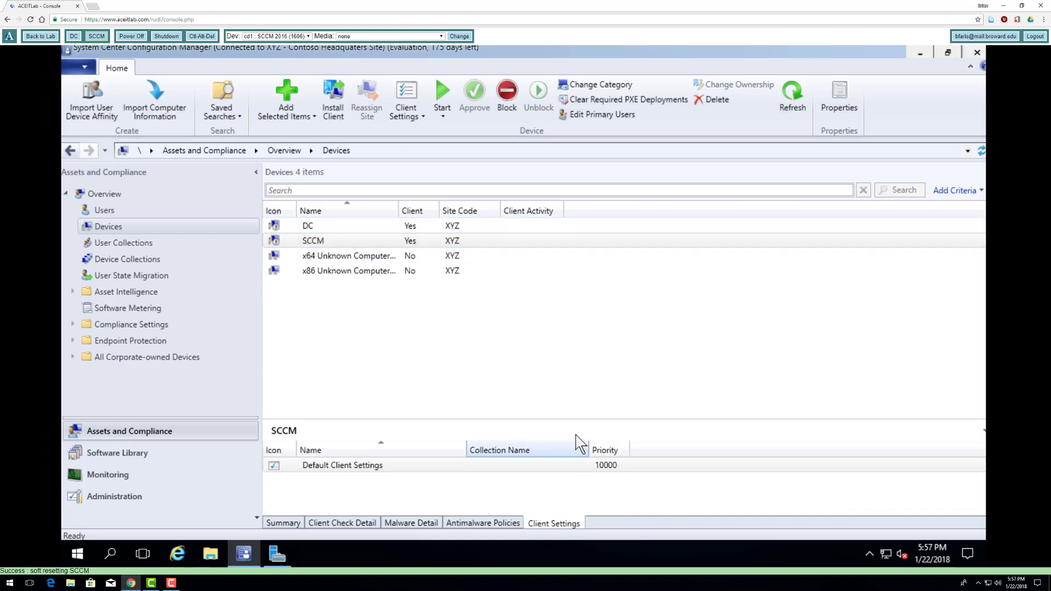
pyautogui.moveTo(581, 406); pyautogui.dragTo(582, 345)
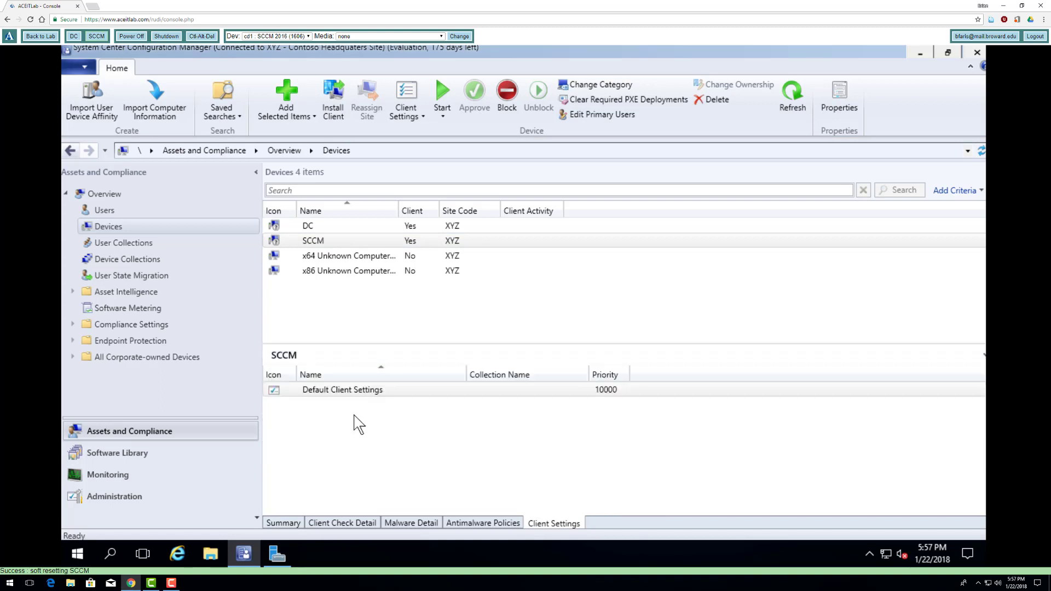
pyautogui.click(355, 390)
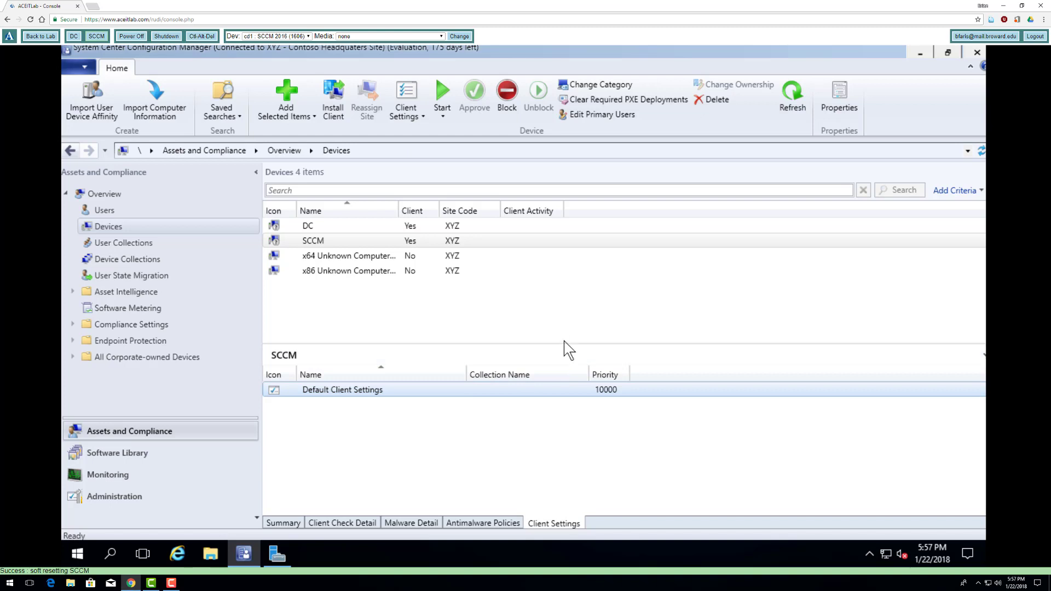
pyautogui.moveTo(563, 345); pyautogui.dragTo(556, 390)
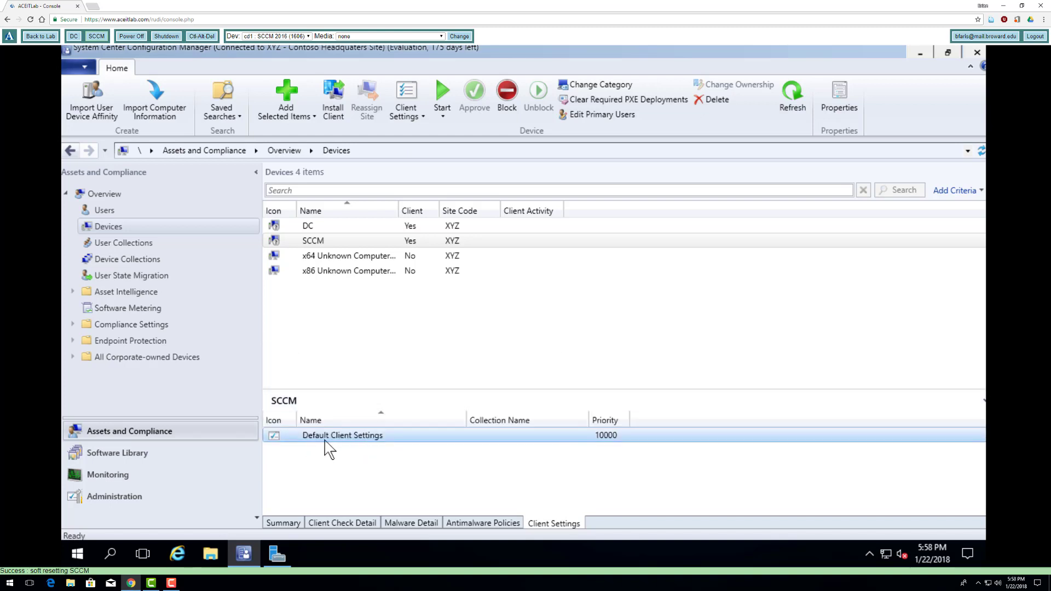
pyautogui.click(339, 222)
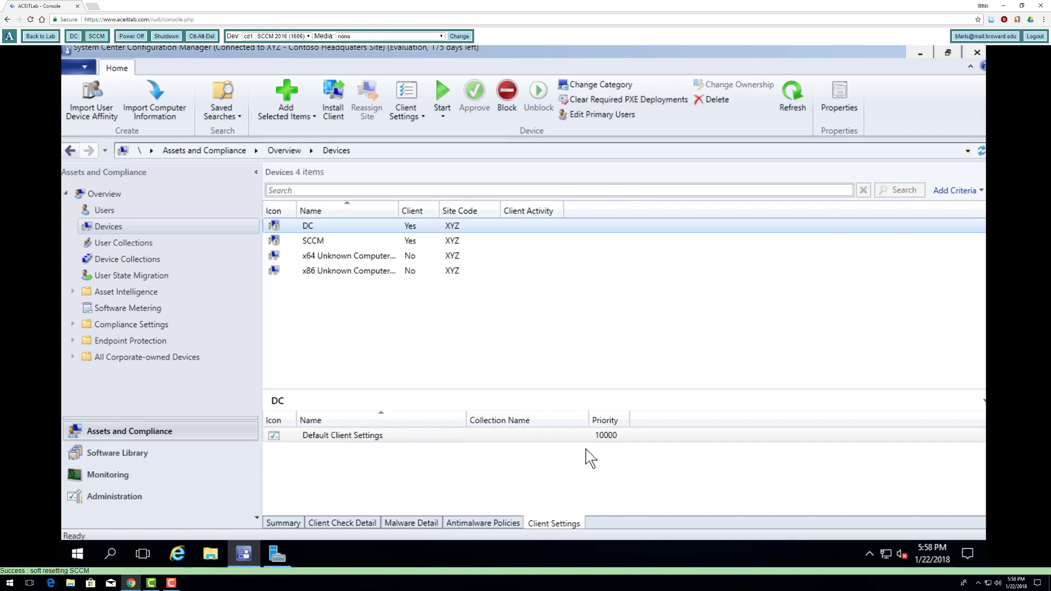
# Examine the DC device's antimalware policies and malware details, and compare client check details for DC and SCCM.
pyautogui.click(464, 522)
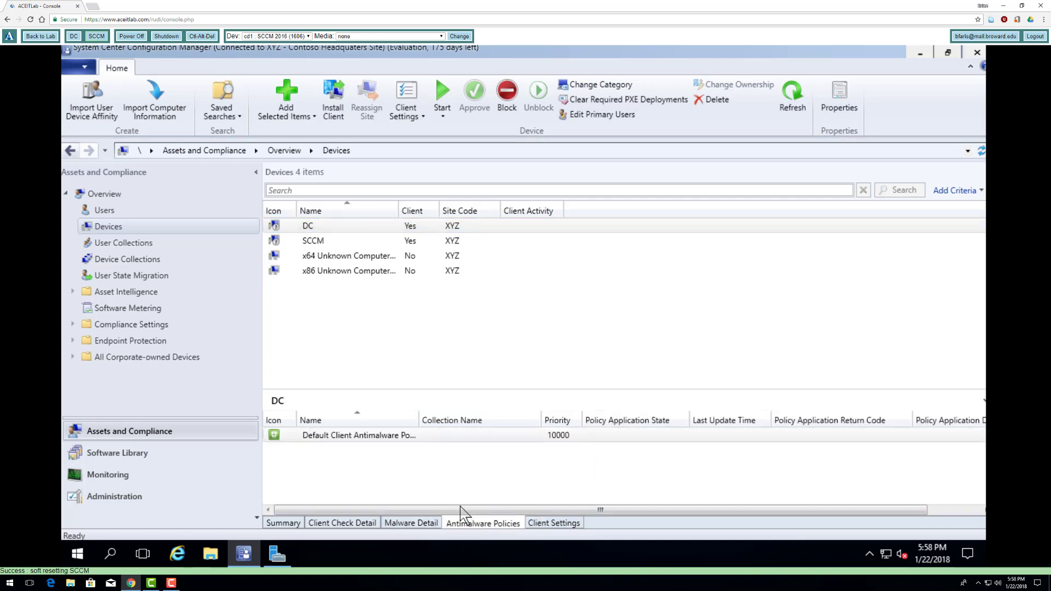
pyautogui.click(410, 521)
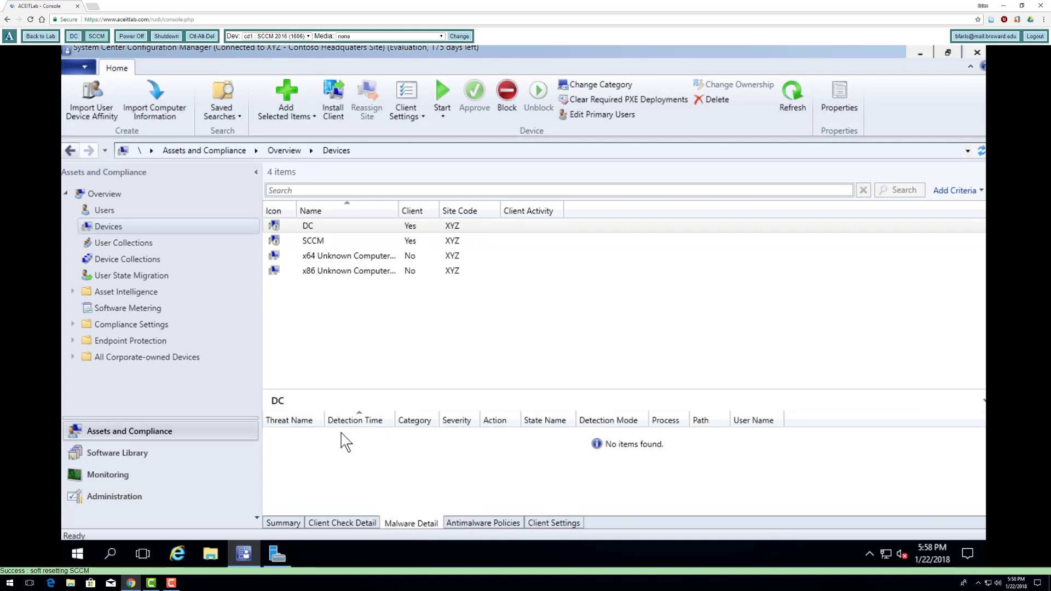
pyautogui.click(362, 523)
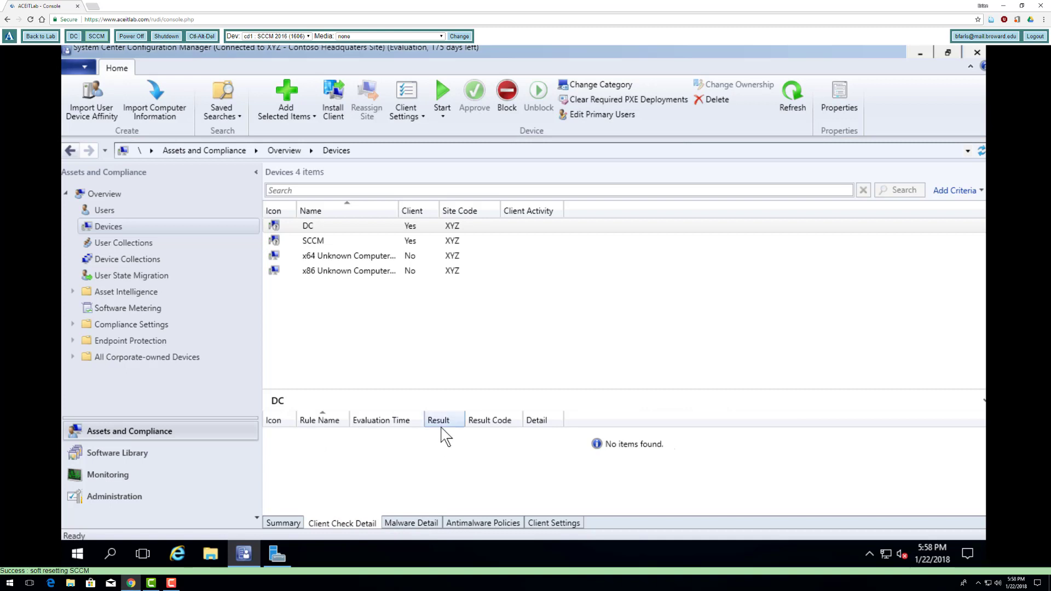
pyautogui.click(316, 242)
pyautogui.click(350, 226)
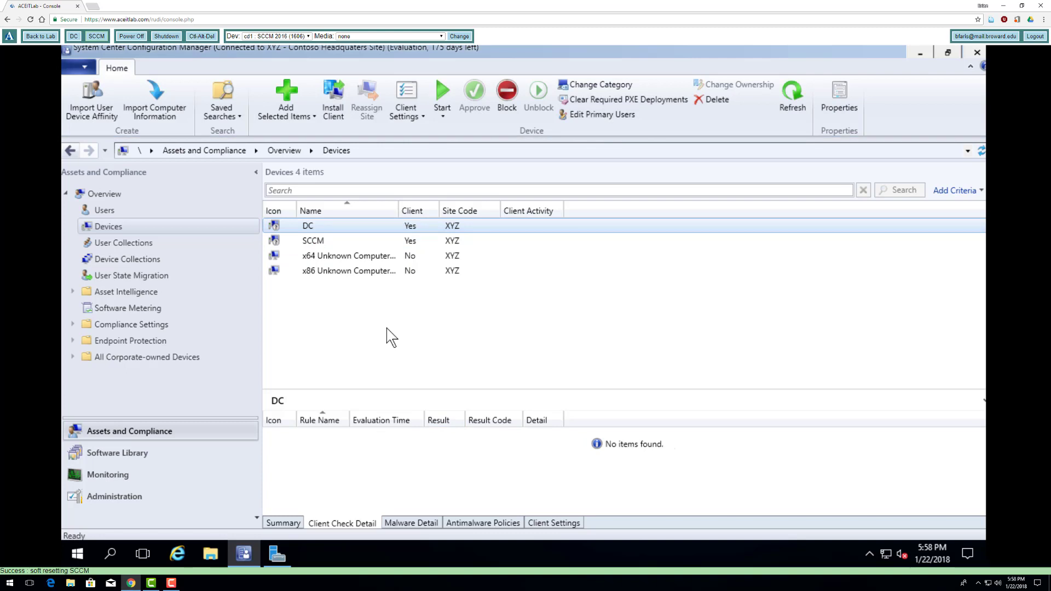
# Examine the members of the All Users and User Groups collection with their full names shown, and view the device collections.
pyautogui.click(100, 244)
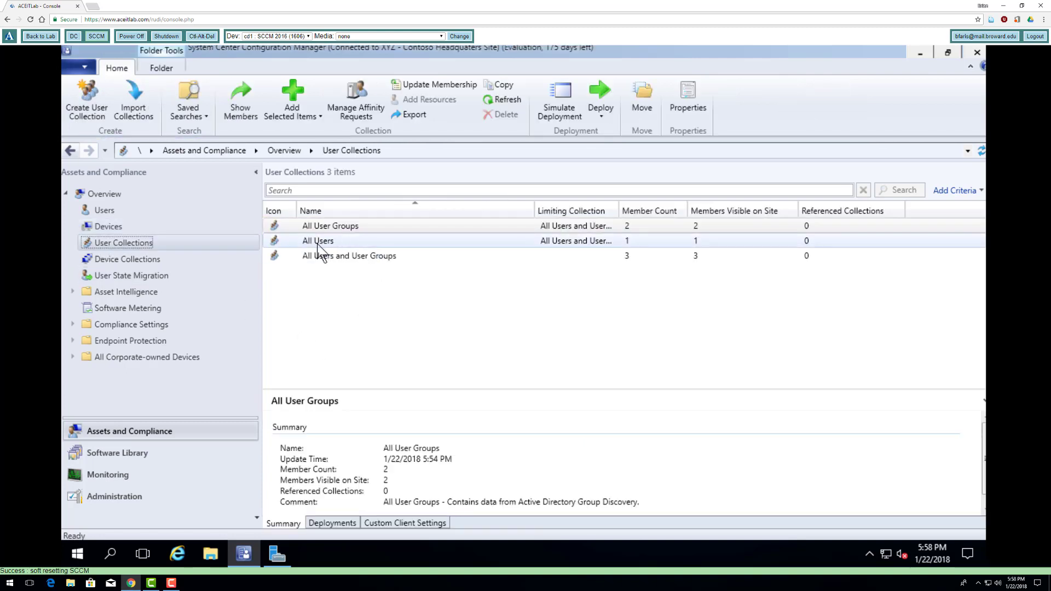
pyautogui.click(321, 259)
pyautogui.doubleClick(321, 260)
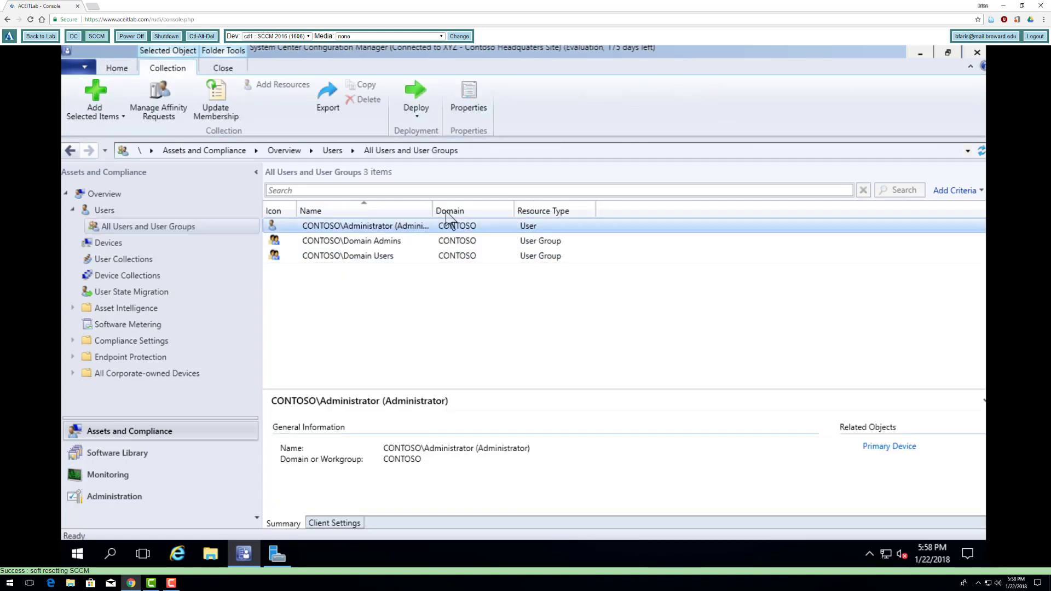
pyautogui.moveTo(433, 209); pyautogui.dragTo(500, 223)
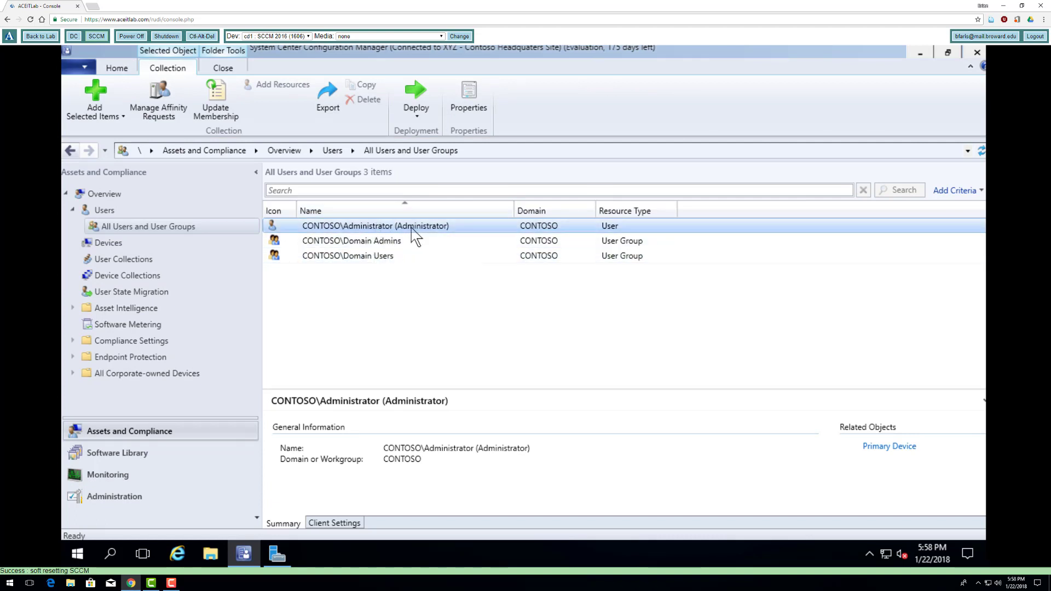
pyautogui.click(124, 259)
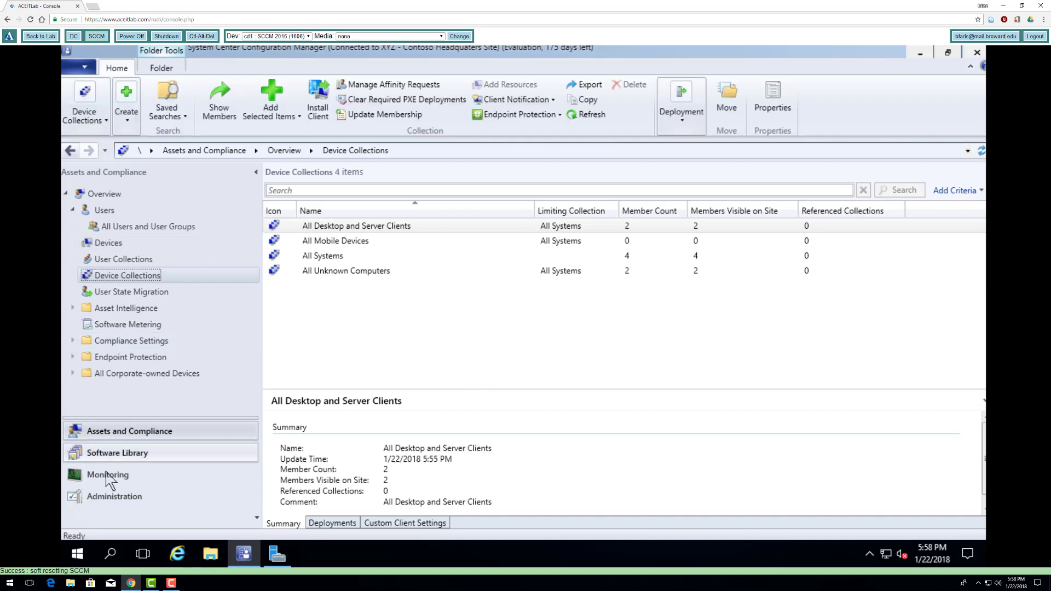
# Examine the Site Status of the site system roles under System Status in the Monitoring workspace, refreshing the list twice.
pyautogui.click(134, 475)
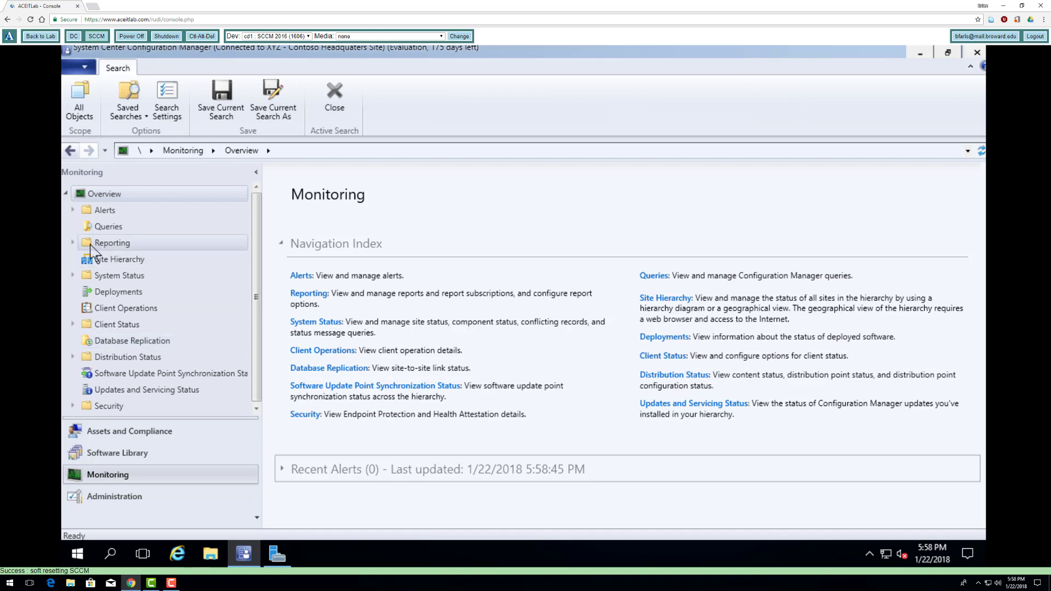
pyautogui.click(73, 324)
pyautogui.click(73, 324)
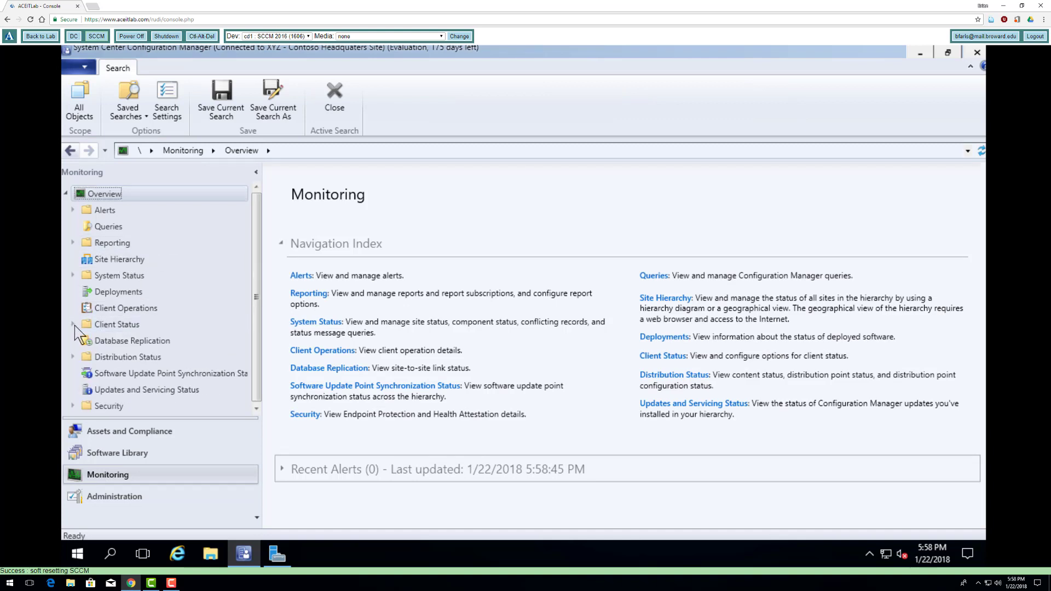
pyautogui.click(73, 276)
pyautogui.click(112, 291)
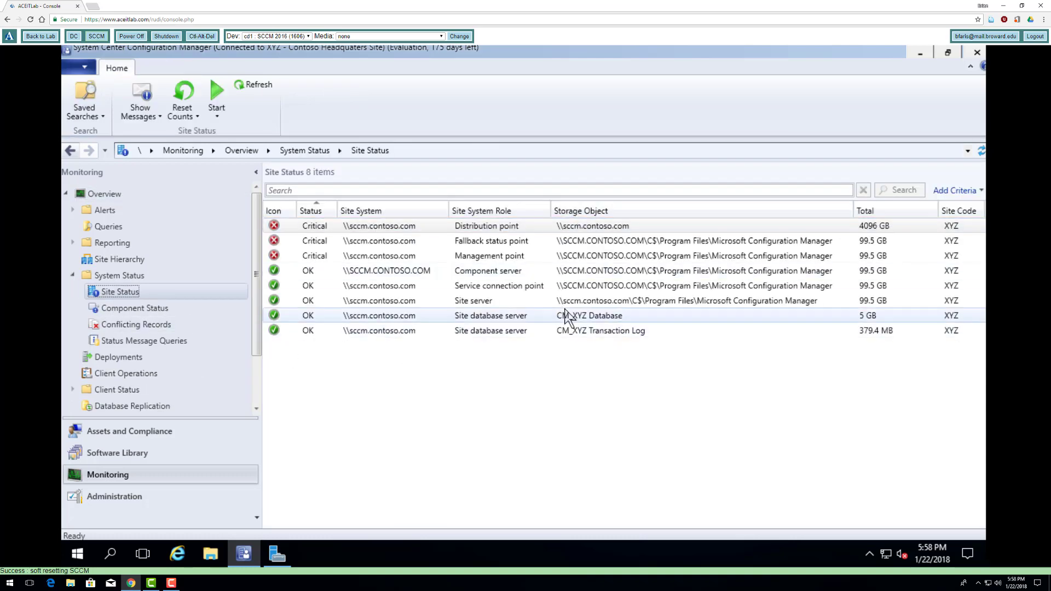
pyautogui.click(253, 85)
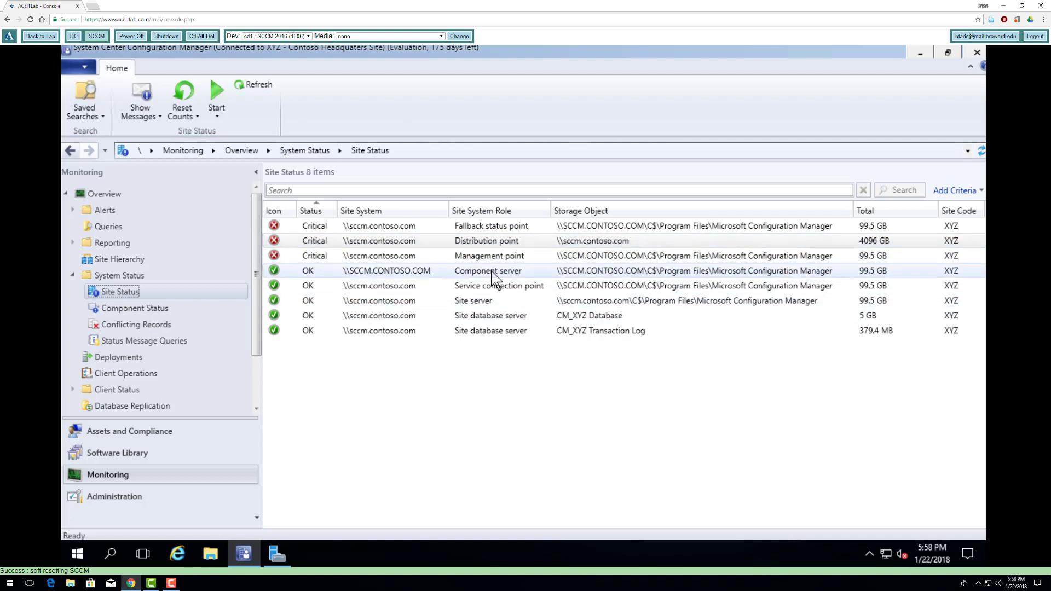
pyautogui.click(256, 87)
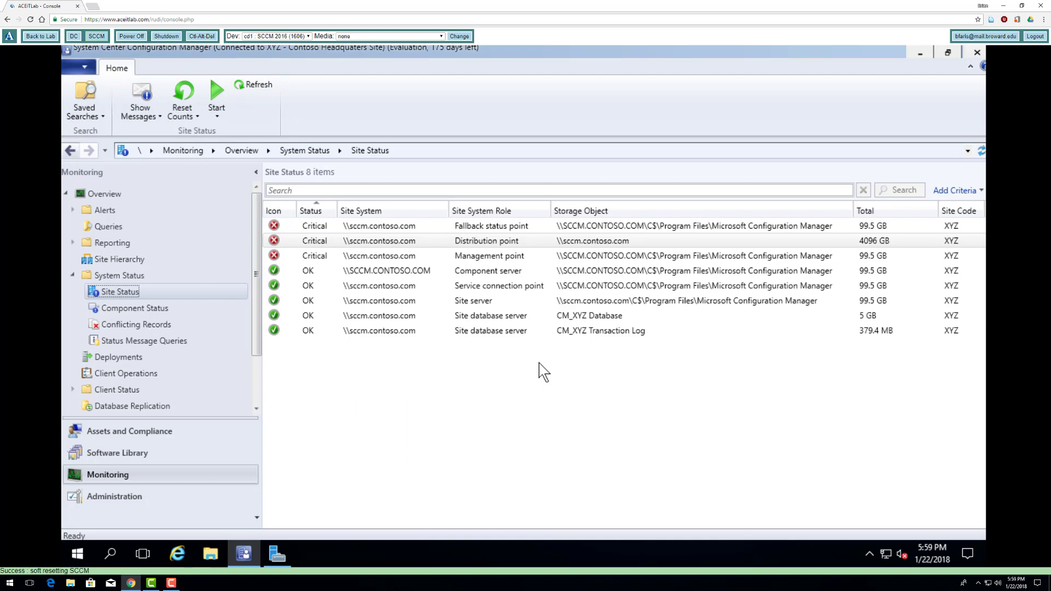